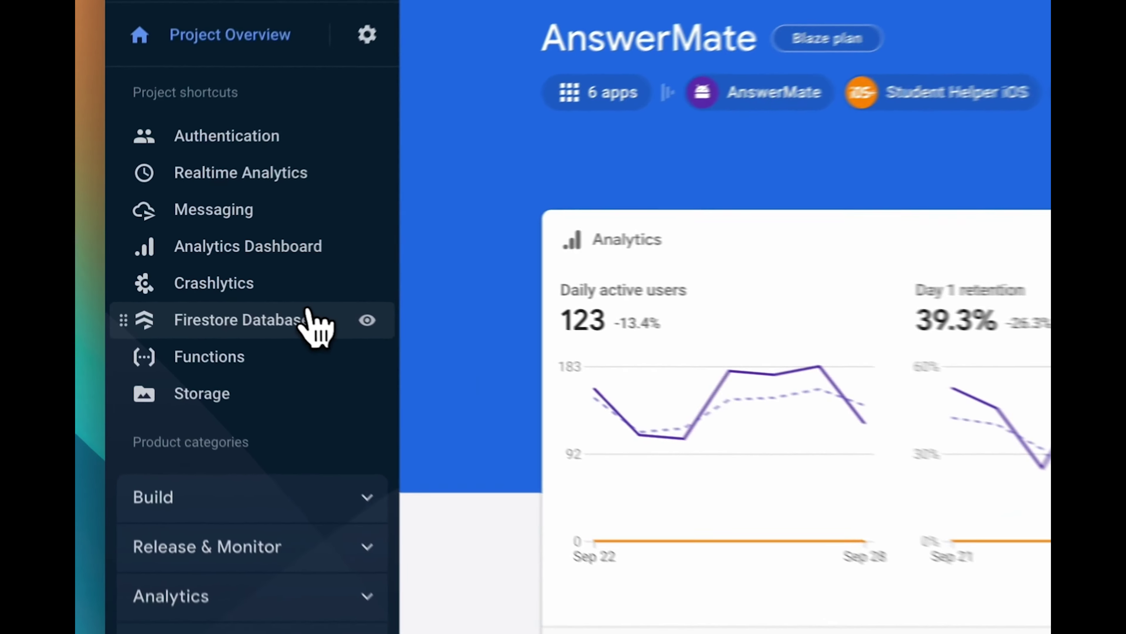
# From Firestore Database, go through More in Google Cloud to the Import/export page.
pyautogui.click(309, 316)
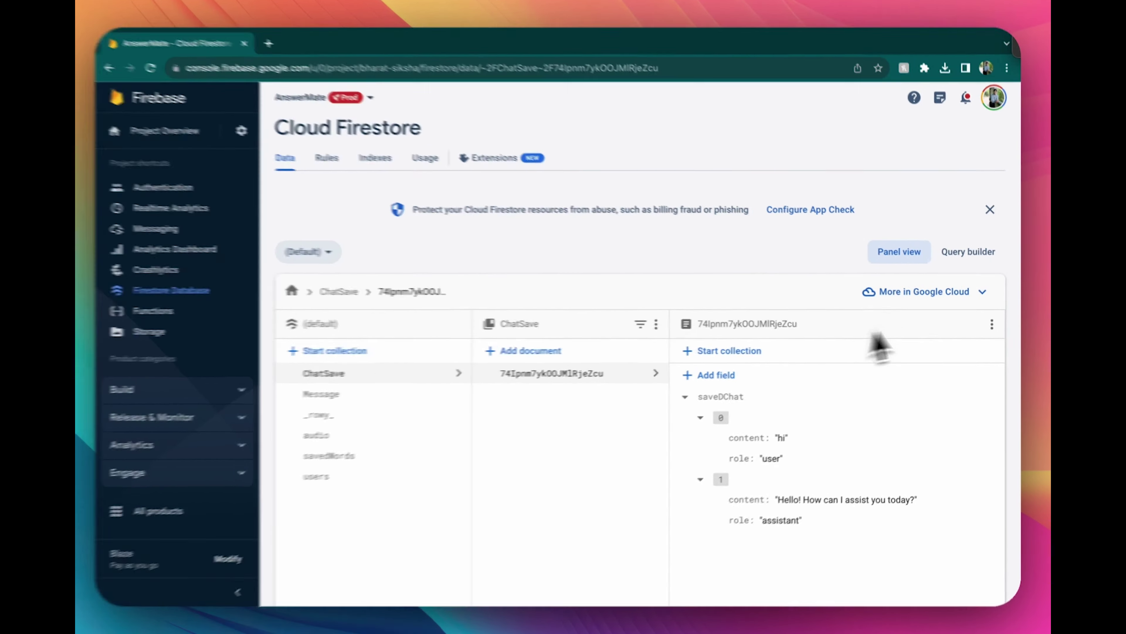
pyautogui.click(975, 292)
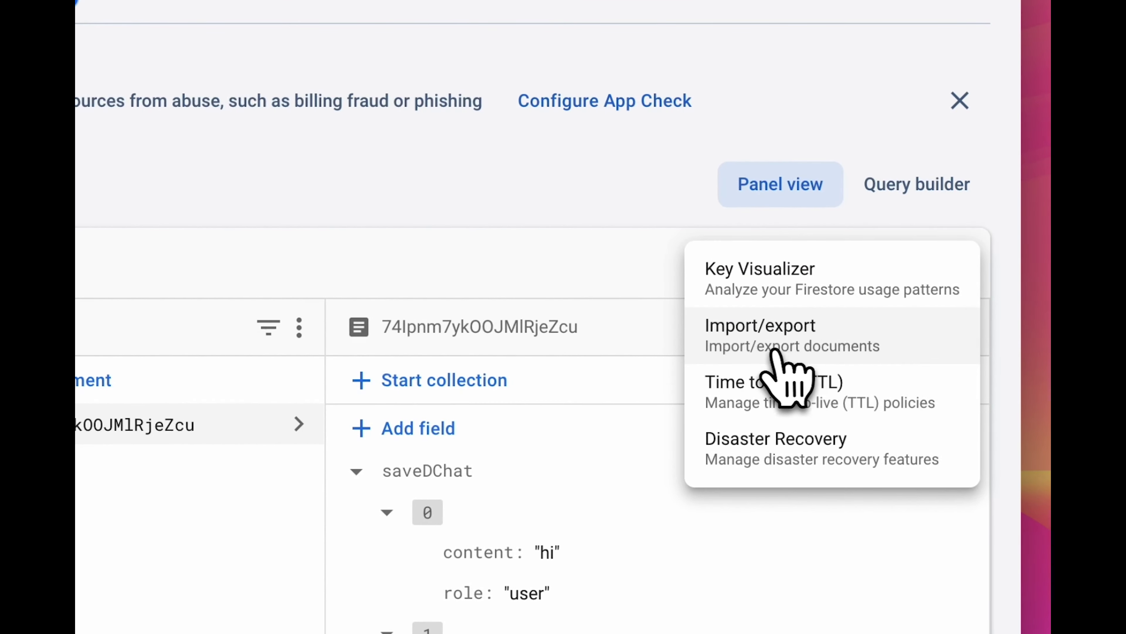
pyautogui.click(761, 347)
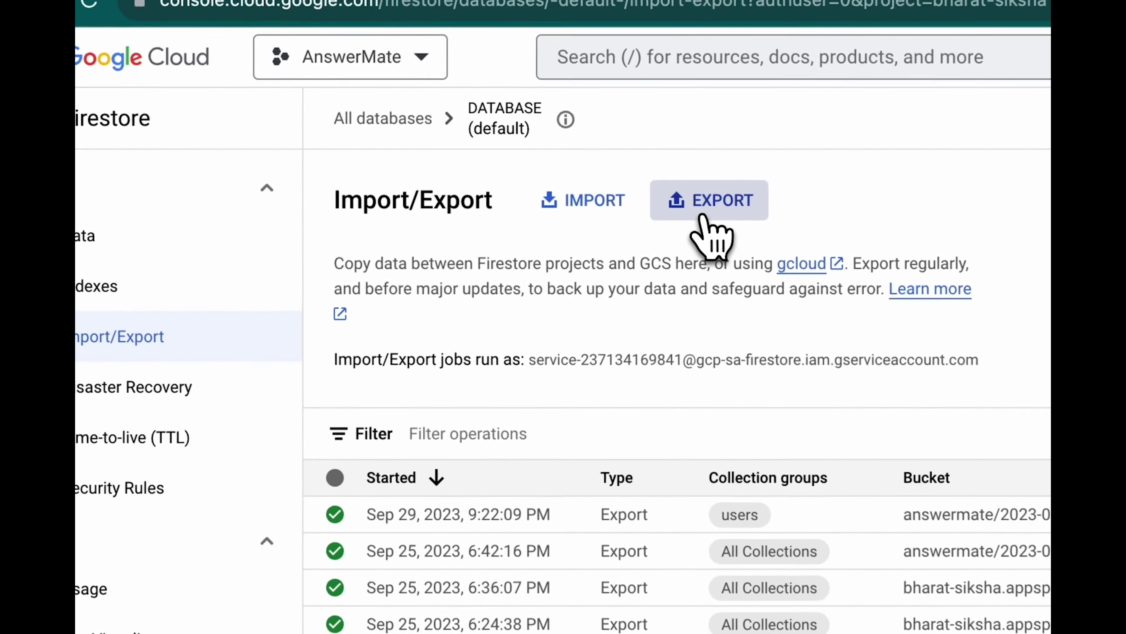
# Start a new export with the source set to 'Export one or more collection groups'.
pyautogui.click(665, 211)
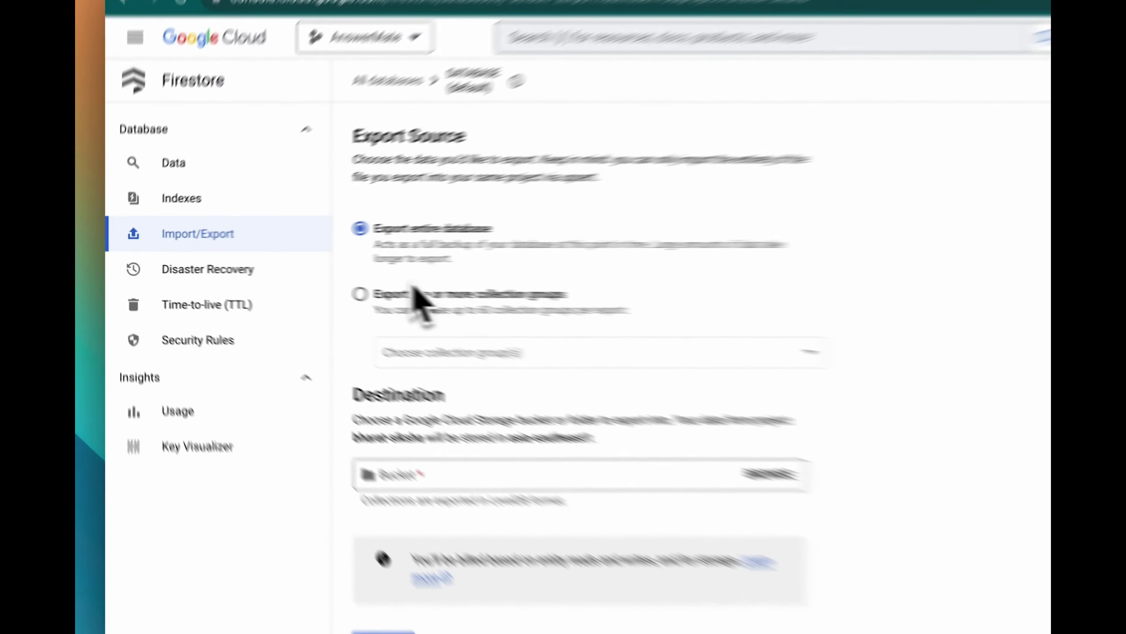
pyautogui.click(326, 286)
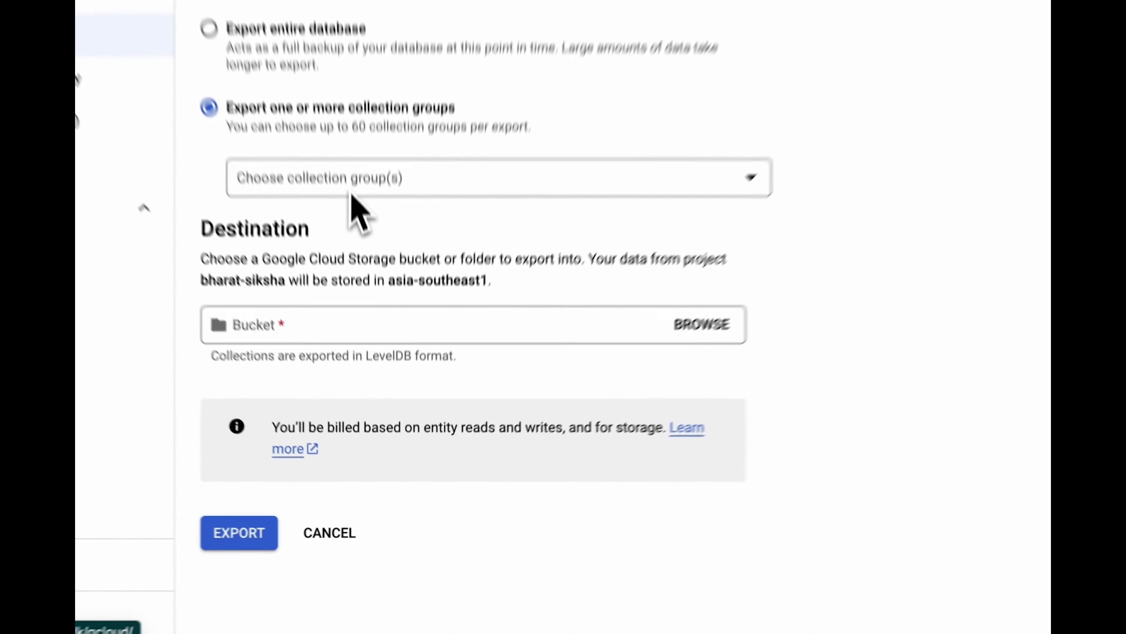
# Limit the export to the Message collection group.
pyautogui.click(371, 331)
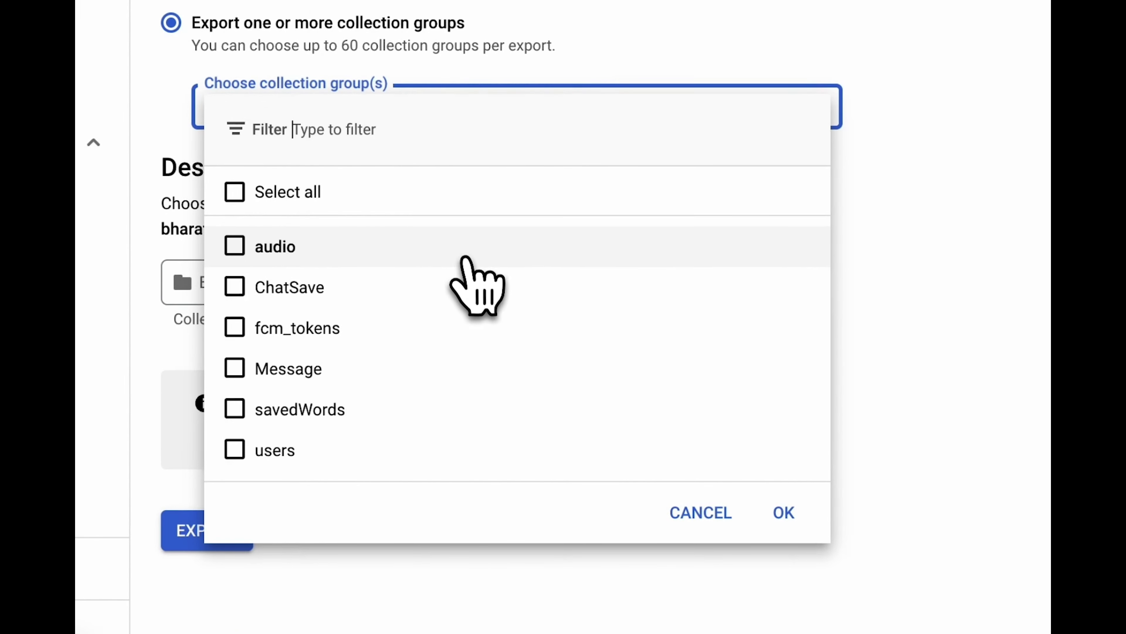
pyautogui.click(384, 382)
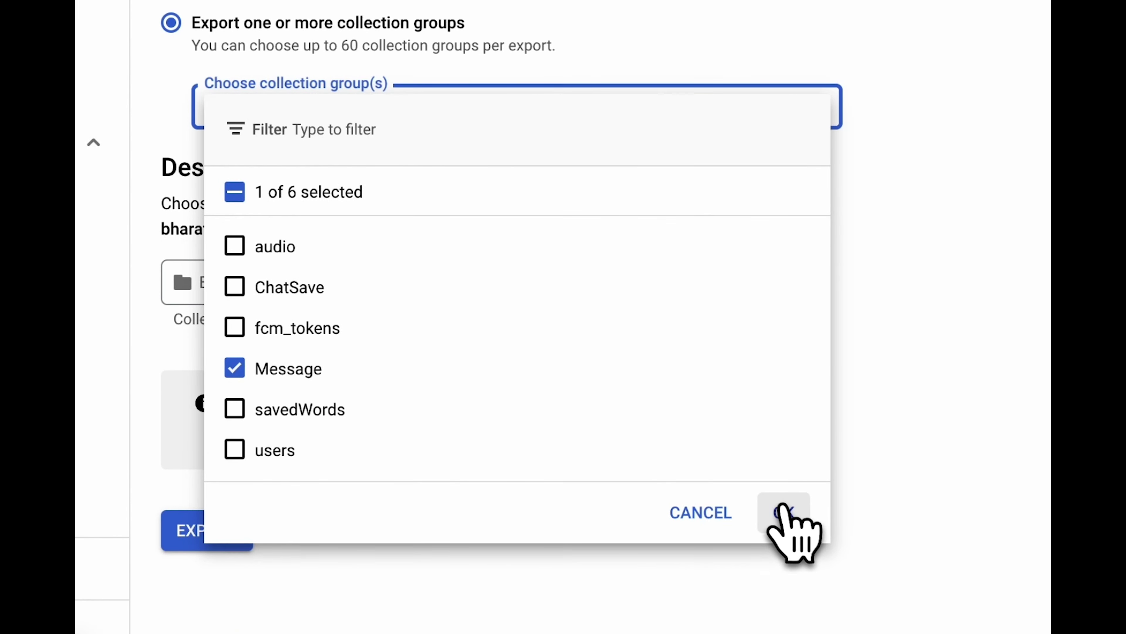
pyautogui.click(784, 514)
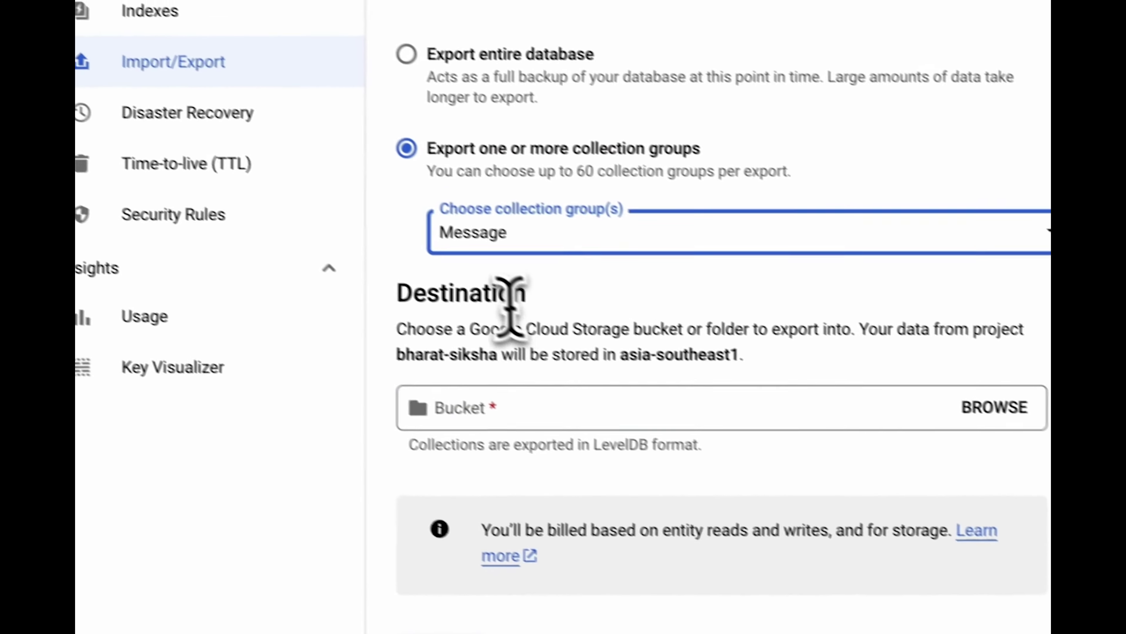
# Browse the available Cloud Storage buckets for the export destination.
pyautogui.moveTo(447, 311); pyautogui.dragTo(552, 309)
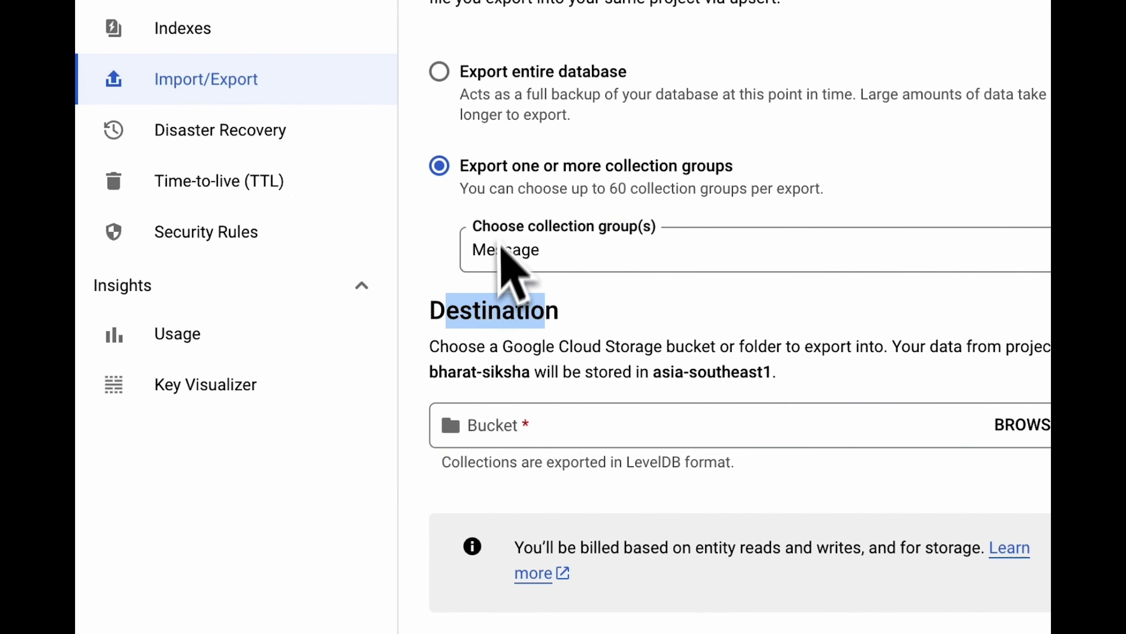
pyautogui.click(630, 313)
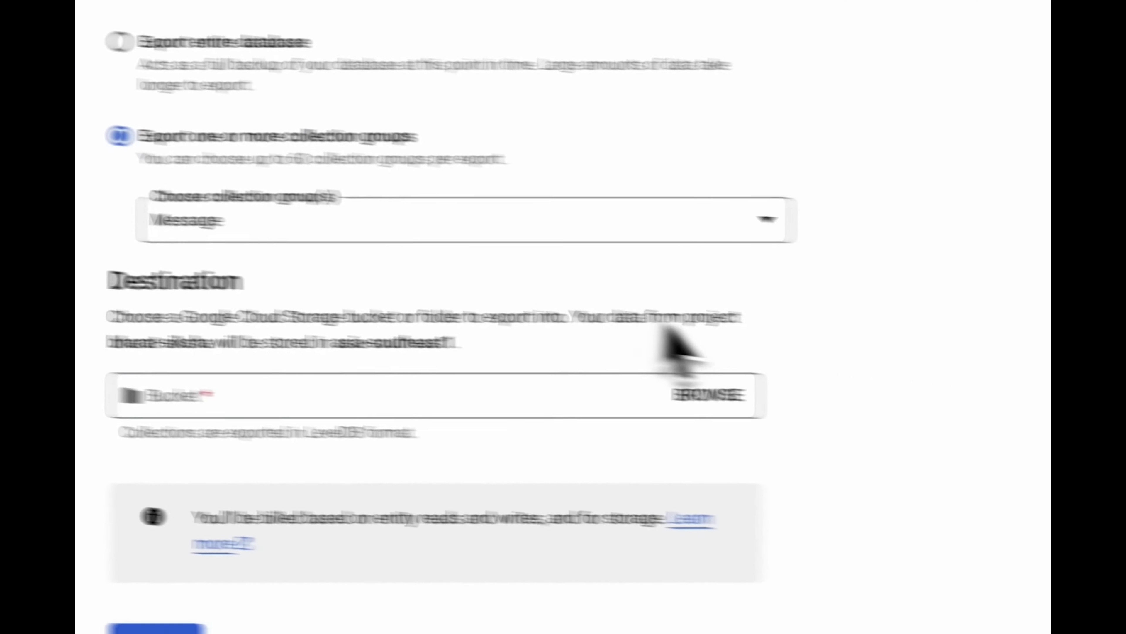
pyautogui.click(570, 382)
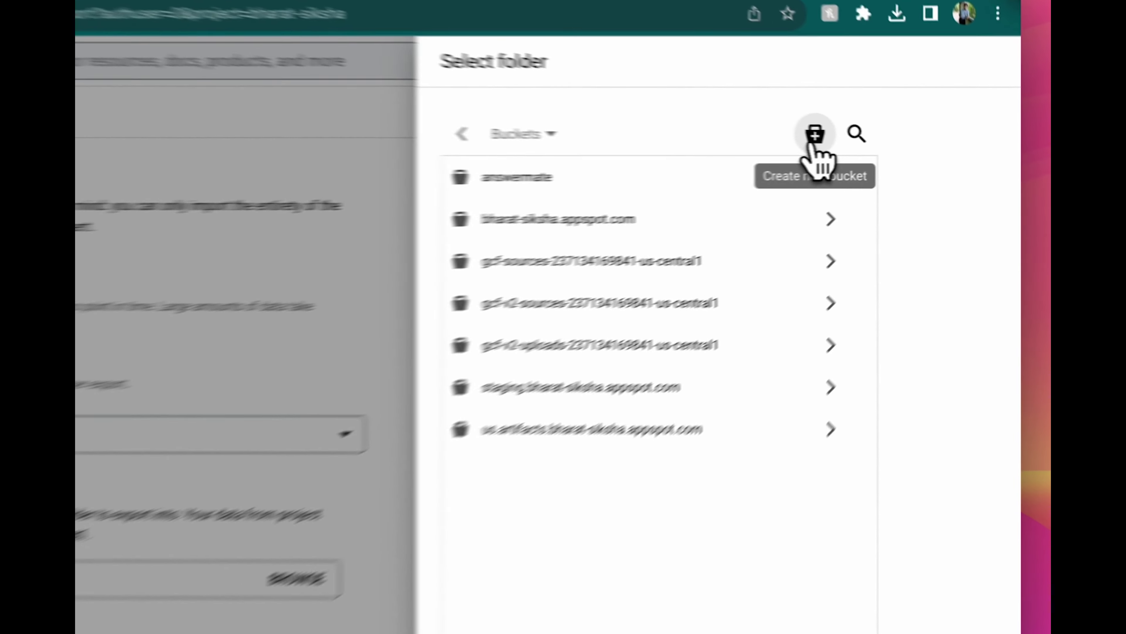
# Set up bucket 'youtubelive' with US multi-region, Standard class, uniform access, and show encryption options.
pyautogui.click(896, 144)
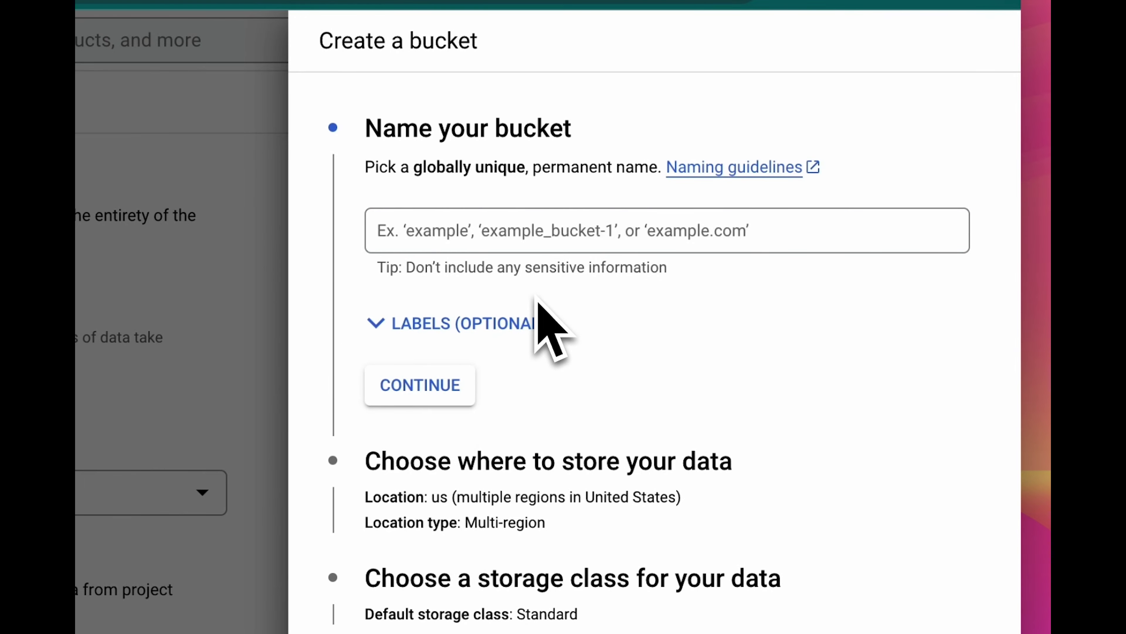
pyautogui.click(510, 235)
pyautogui.write('y')
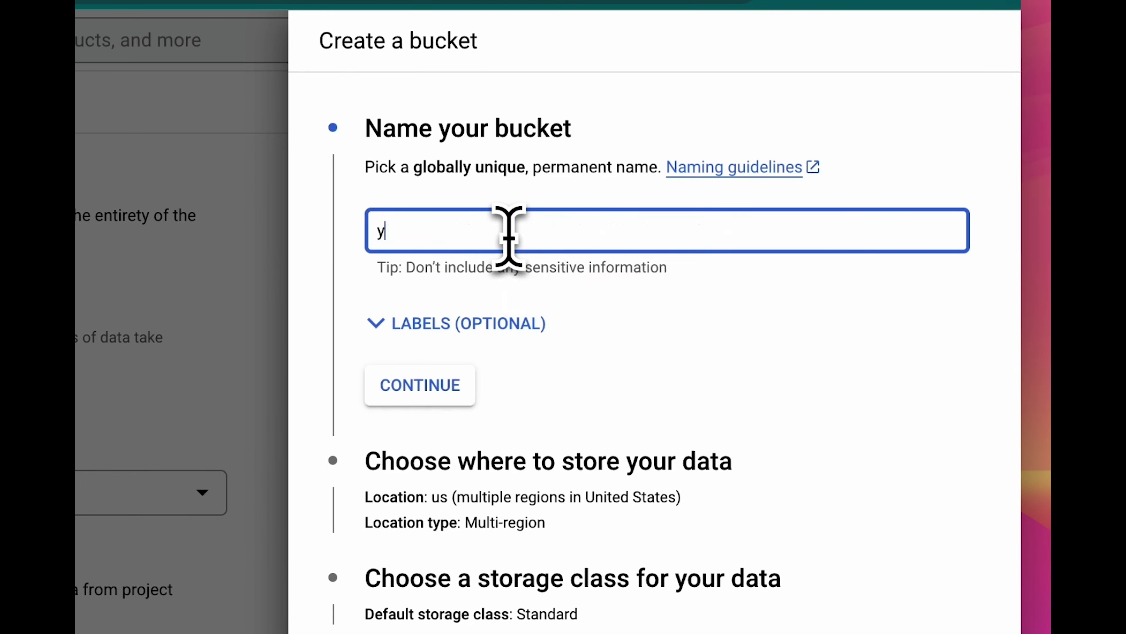
pyautogui.write('outube')
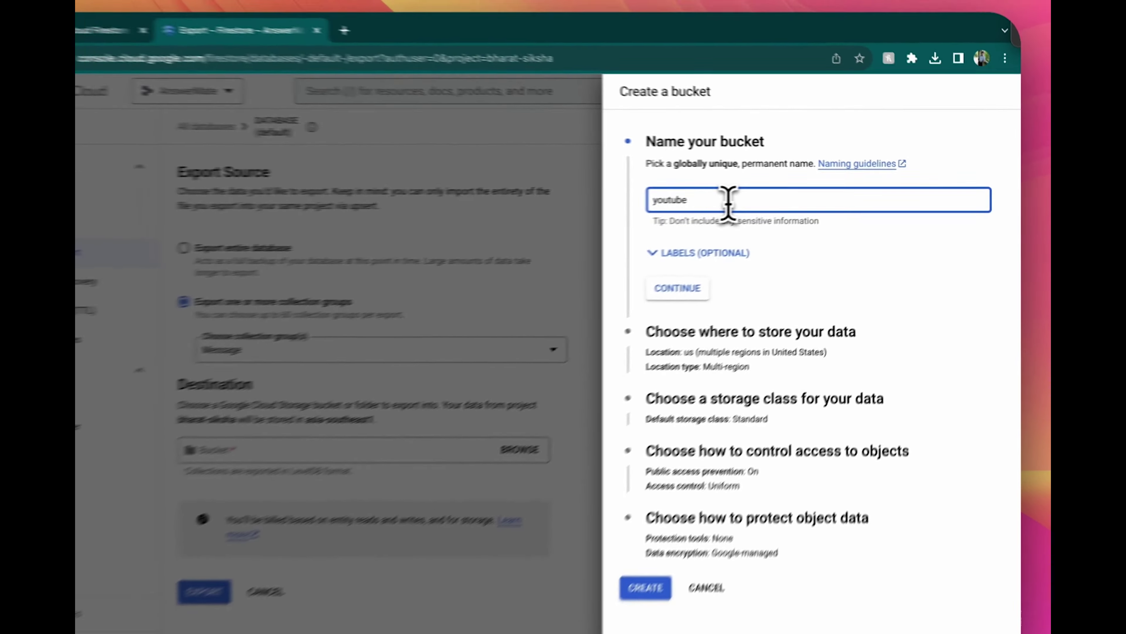
pyautogui.write('live')
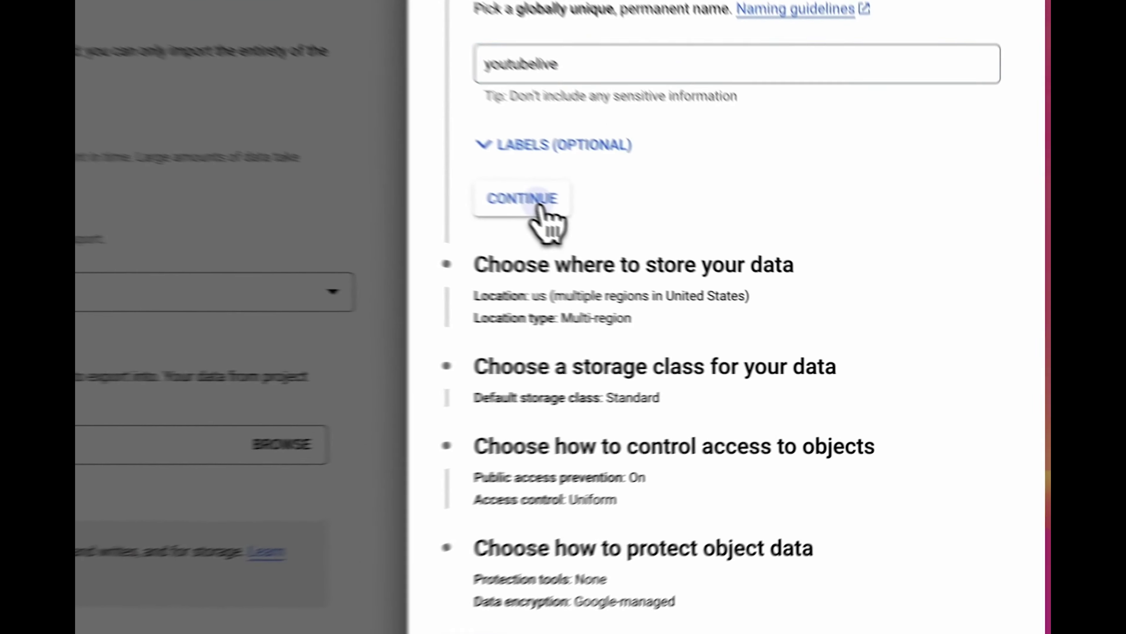
pyautogui.click(731, 277)
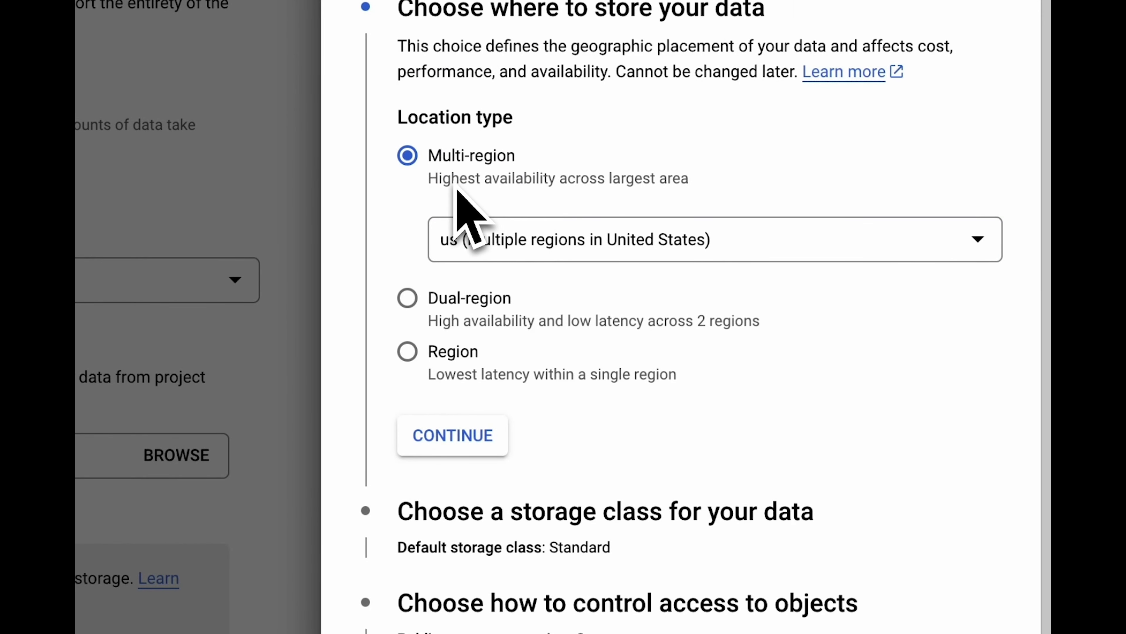
pyautogui.click(492, 433)
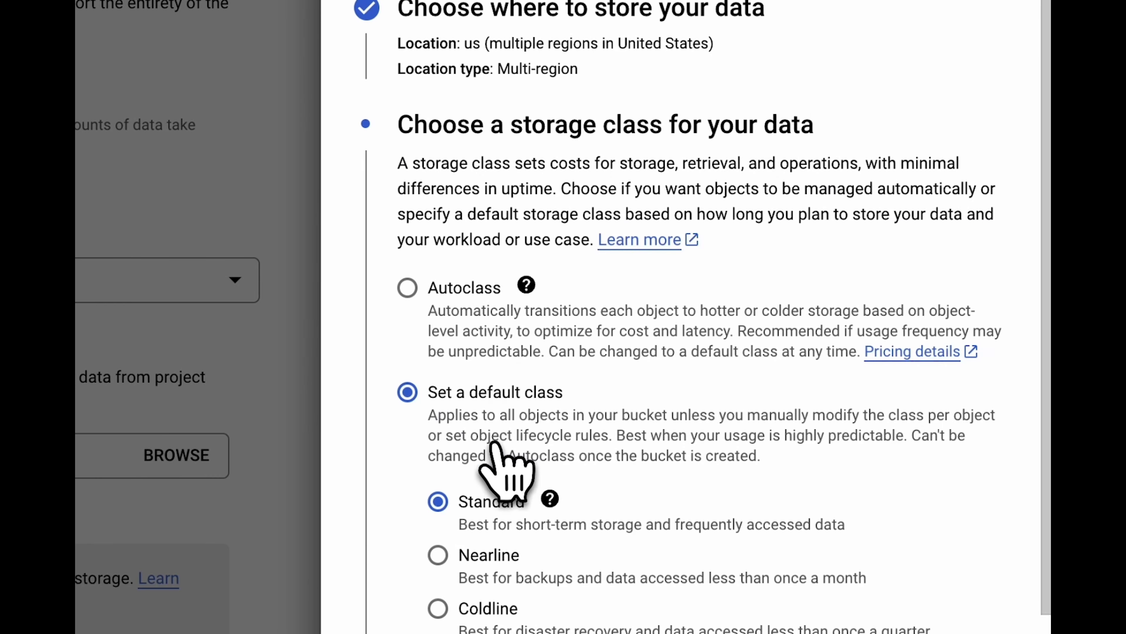
pyautogui.moveTo(415, 126)
pyautogui.mouseDown()
pyautogui.moveTo(717, 128)
pyautogui.moveTo(692, 248)
pyautogui.mouseUp()
pyautogui.scroll(-5, 620, 444)
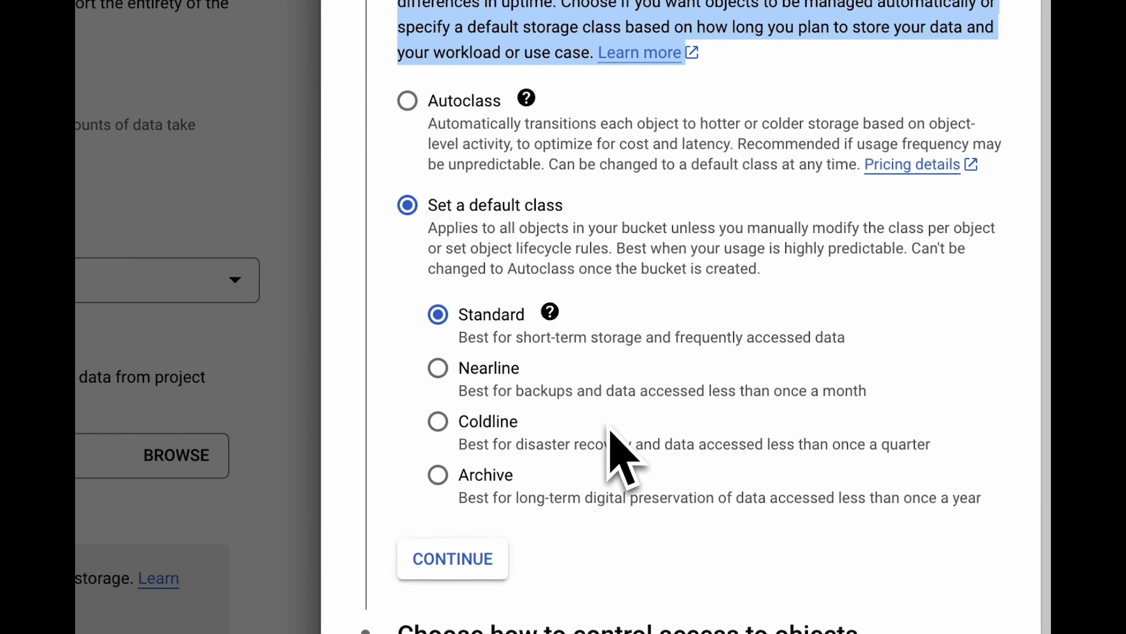
pyautogui.click(492, 530)
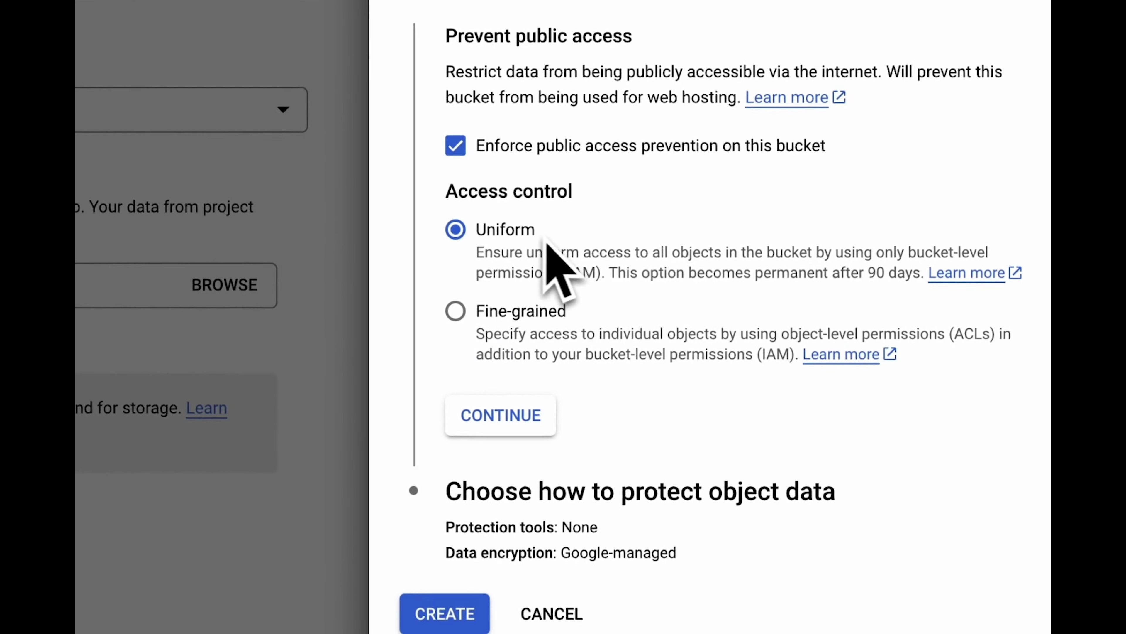
pyautogui.click(530, 413)
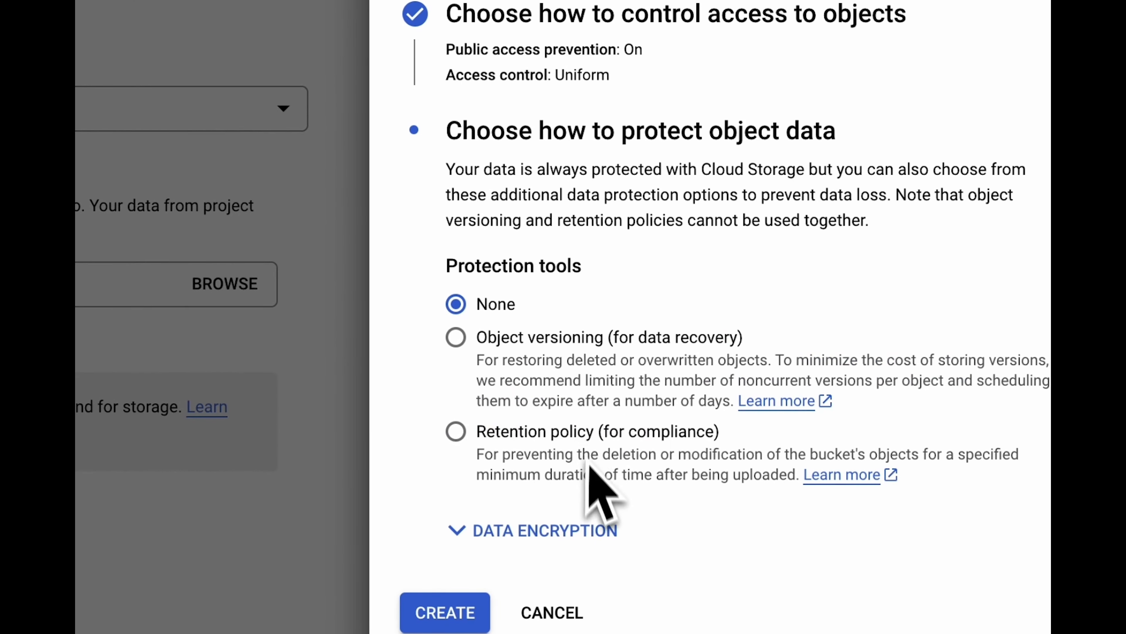
pyautogui.click(569, 529)
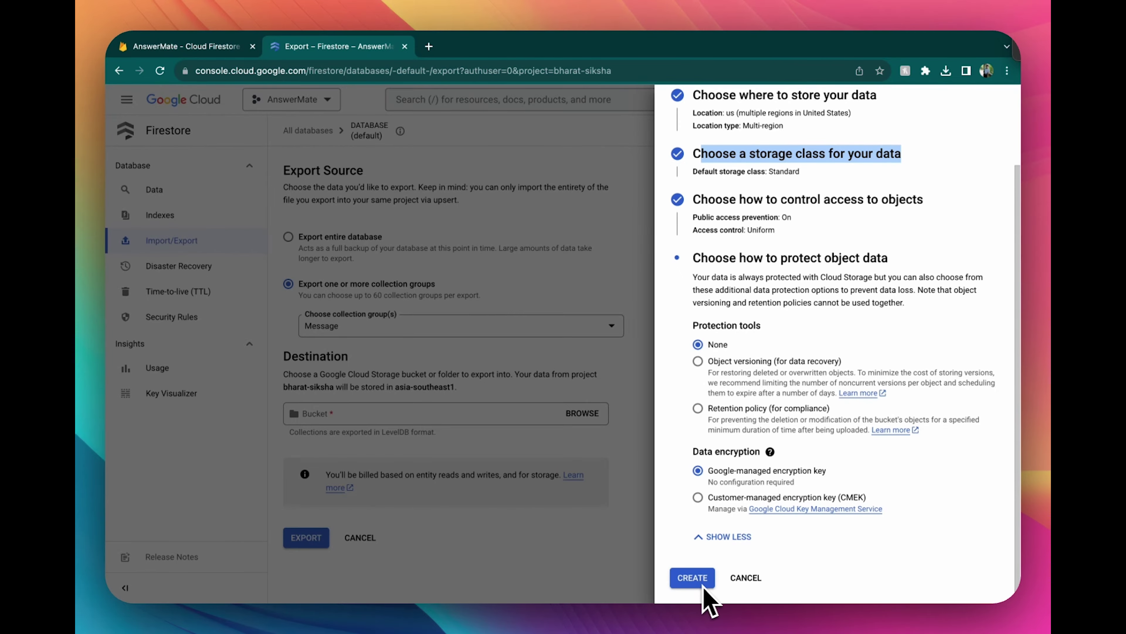
# Pick the answermate bucket as destination and start exporting the Message collection.
pyautogui.click(650, 569)
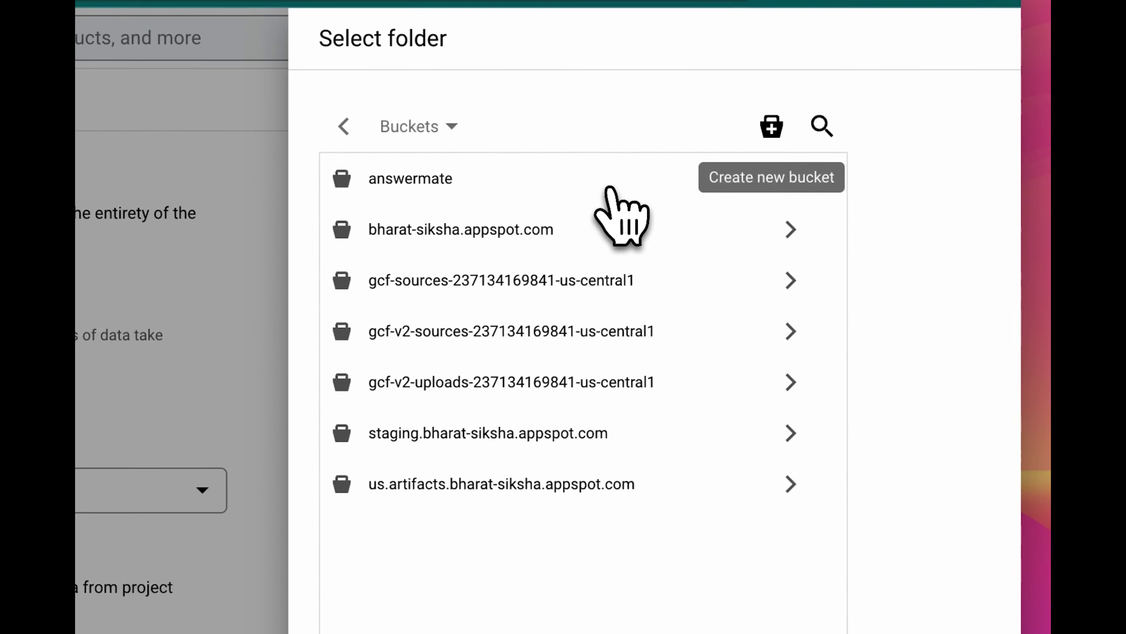
pyautogui.click(441, 190)
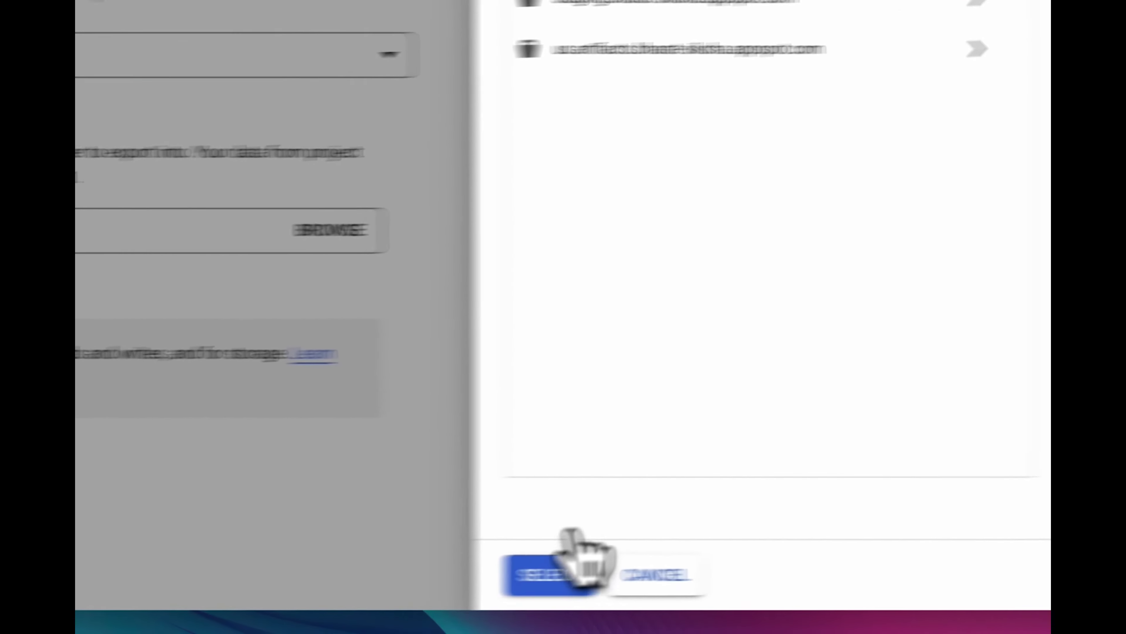
pyautogui.click(748, 573)
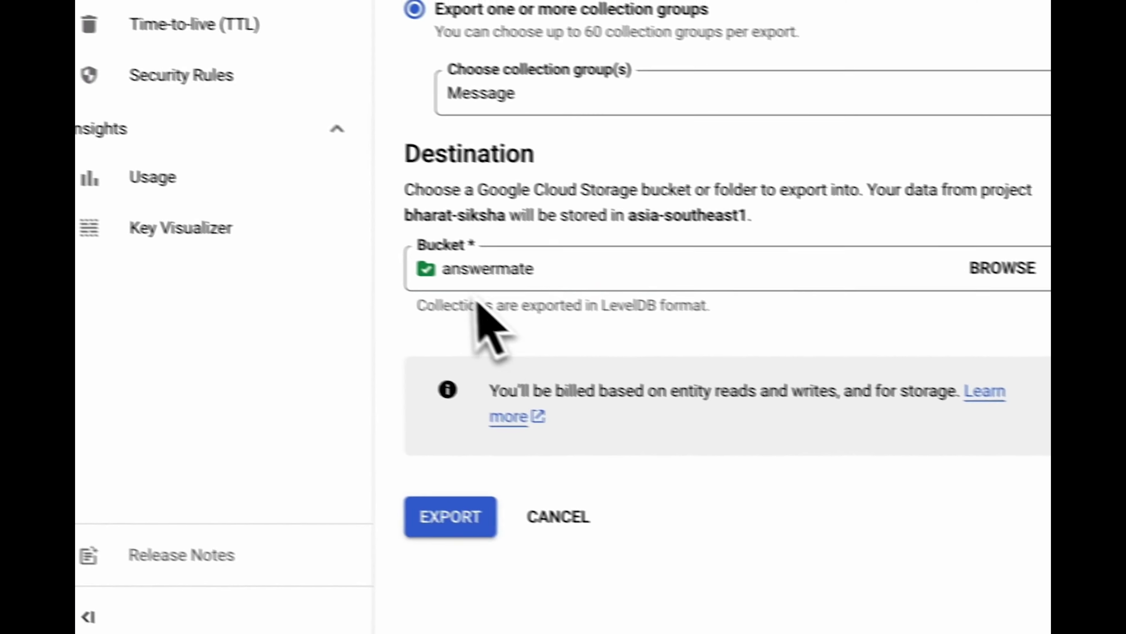
pyautogui.click(488, 288)
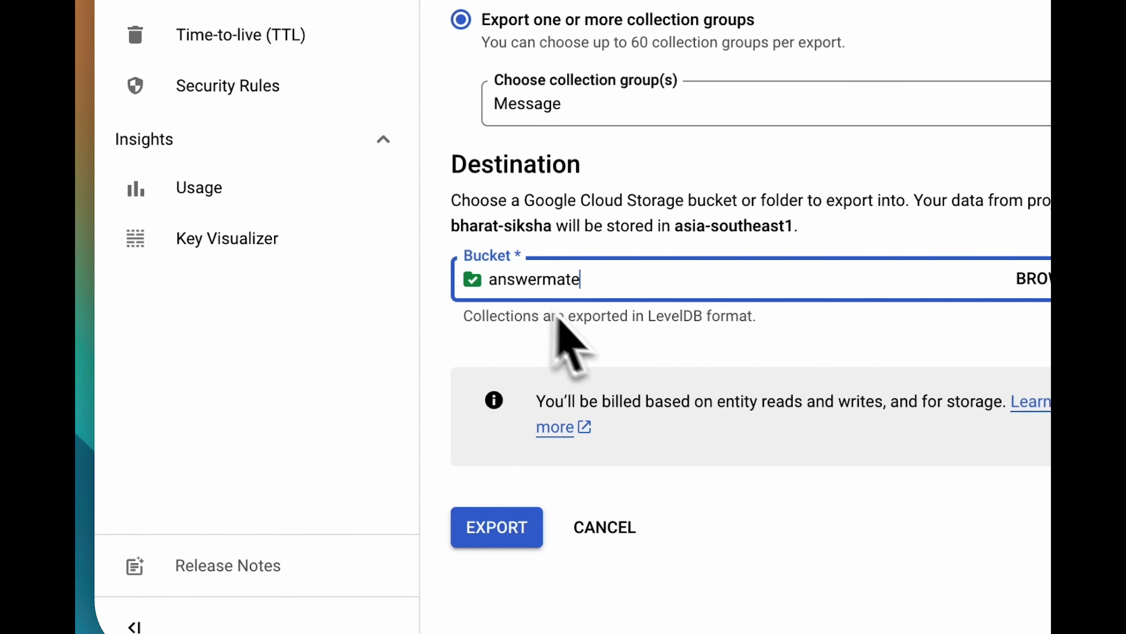
pyautogui.click(522, 520)
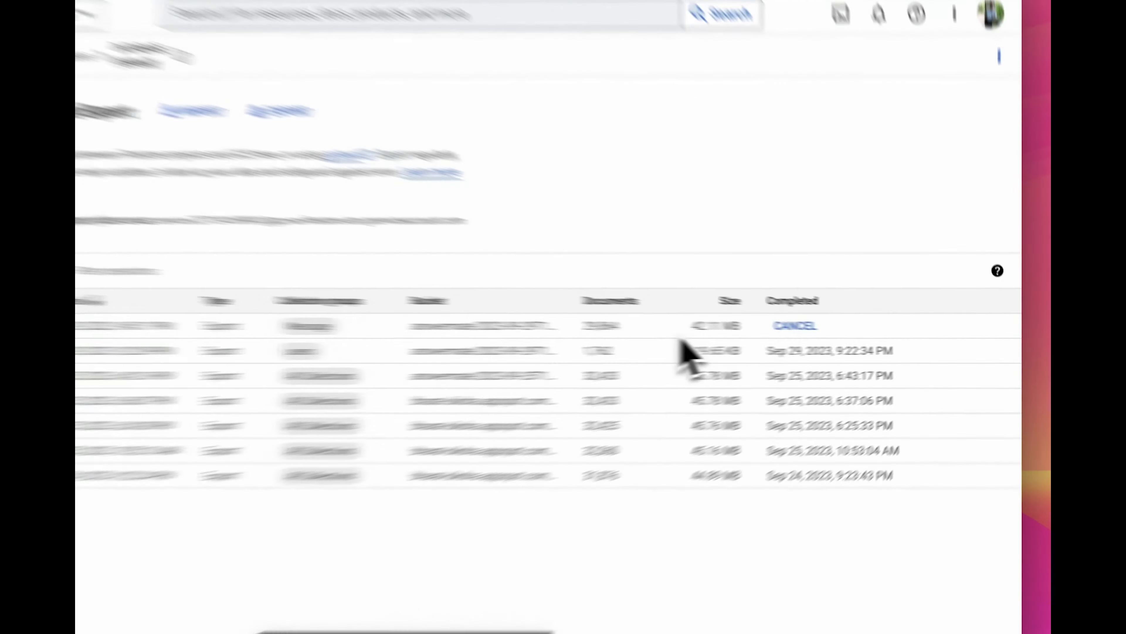
# Highlight the running export's 42.11 MB size and copy the Import/Export page address.
pyautogui.moveTo(777, 330); pyautogui.dragTo(793, 331)
pyautogui.moveTo(584, 320); pyautogui.dragTo(818, 338)
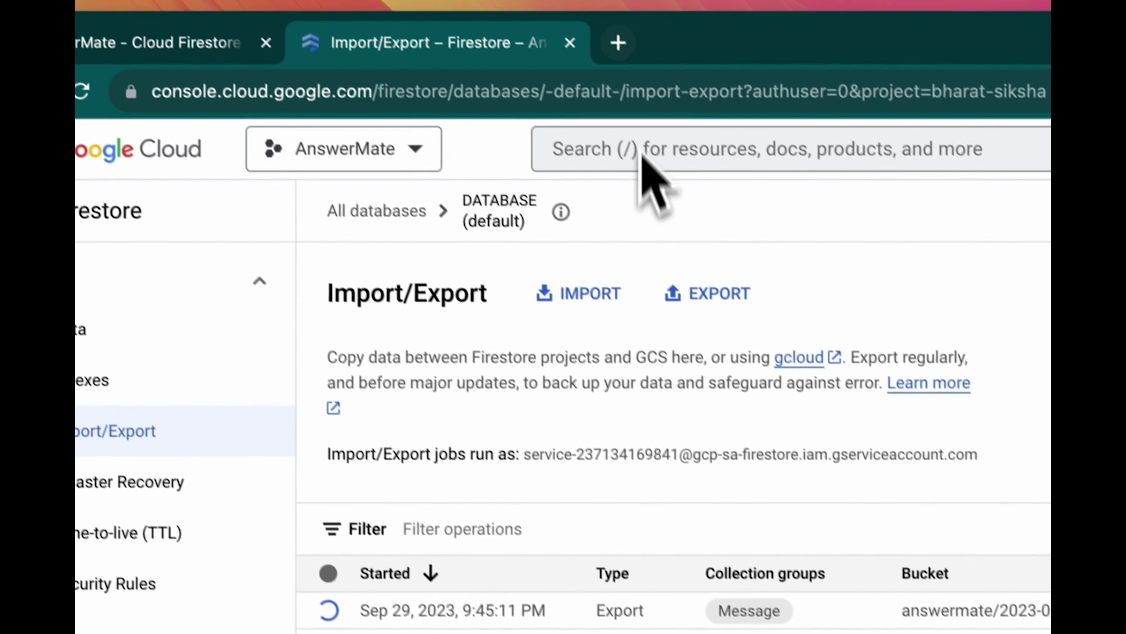
pyautogui.click(618, 43)
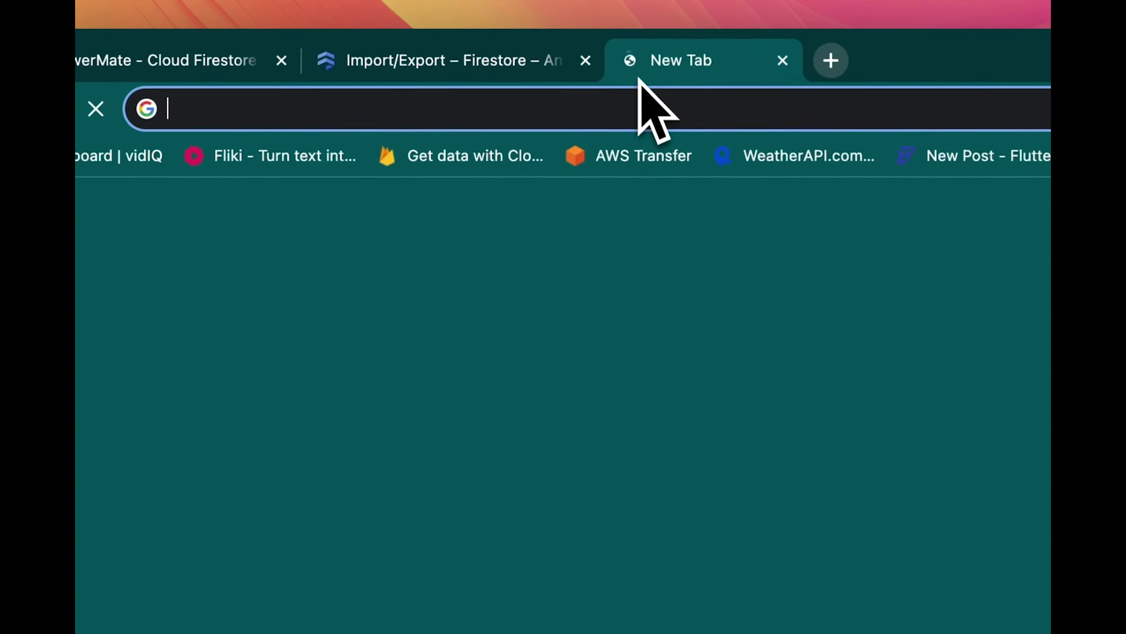
pyautogui.click(485, 67)
pyautogui.click(483, 111)
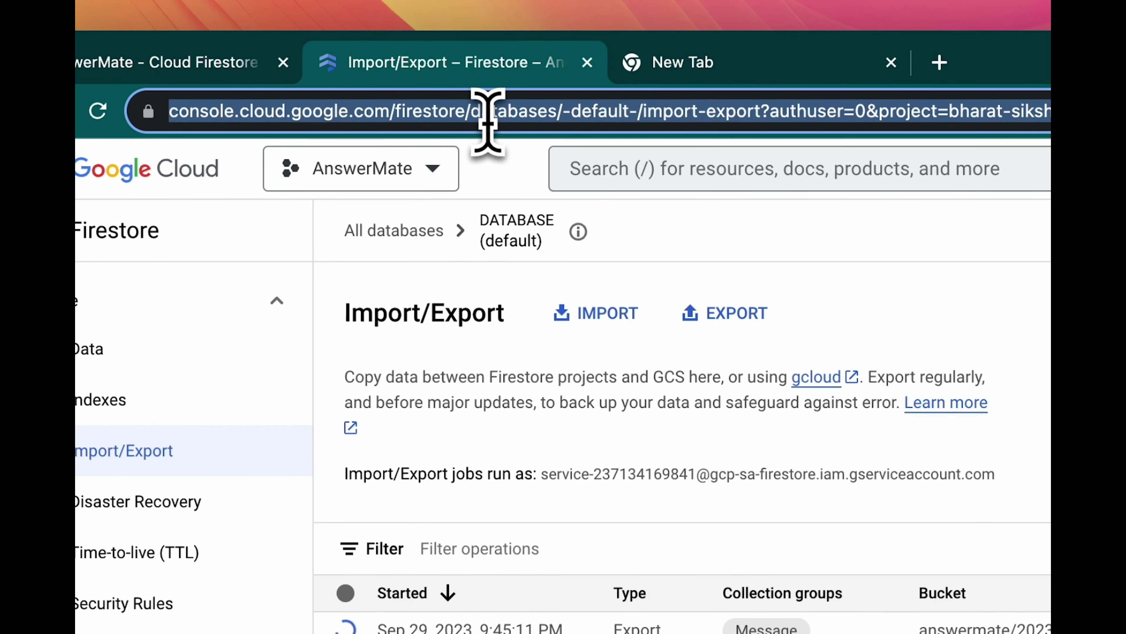
pyautogui.click(619, 62)
# Load the address in the new tab, refresh to the finished 29,739-document export, and select its bucket path.
pyautogui.press('super+v')
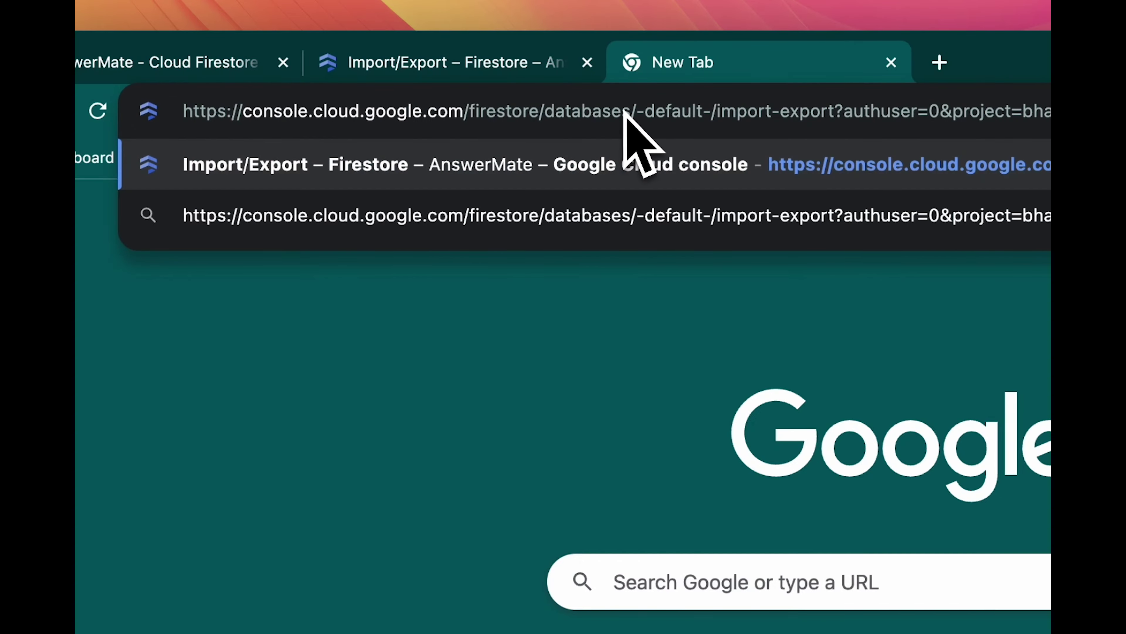
pyautogui.press('Return')
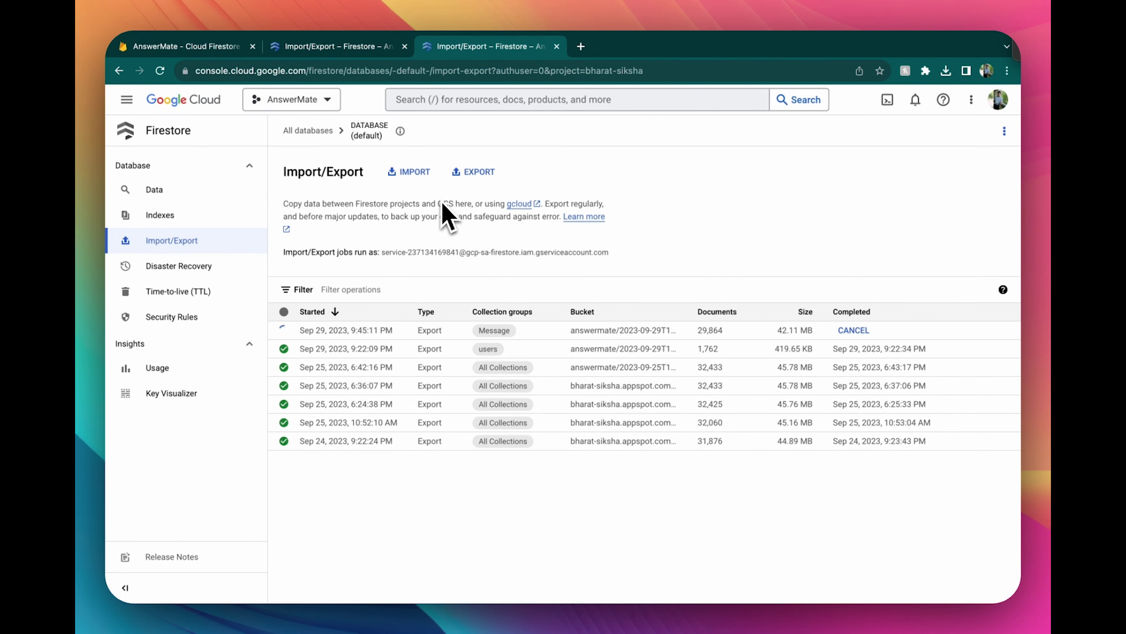
pyautogui.hotkey('ctrl', 'shift', 'Tab')
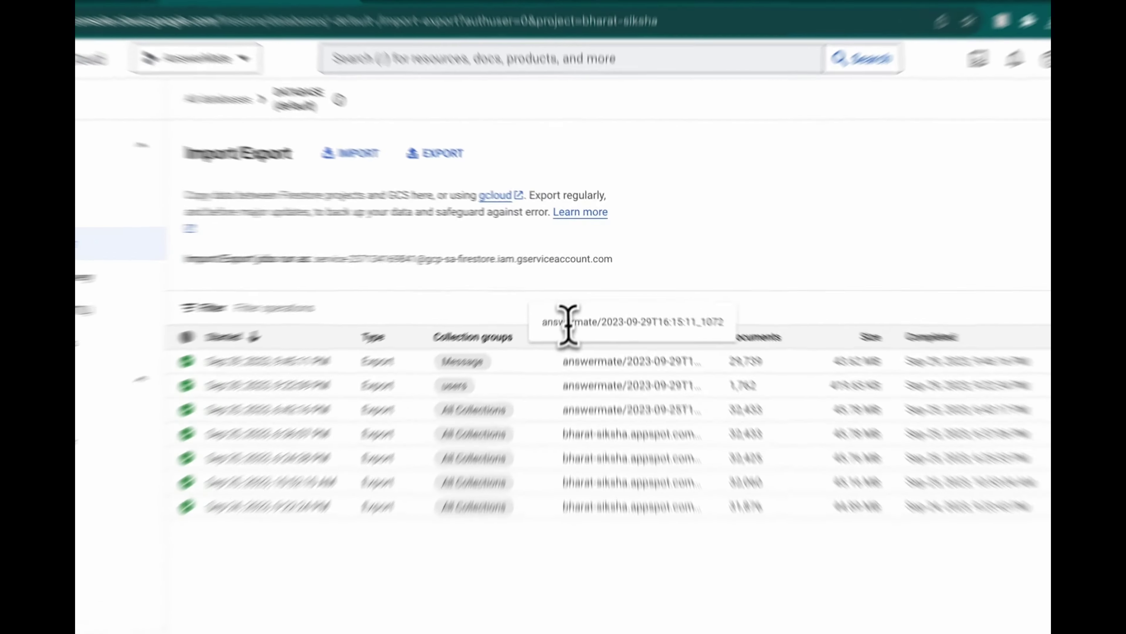
pyautogui.moveTo(555, 300); pyautogui.dragTo(676, 301)
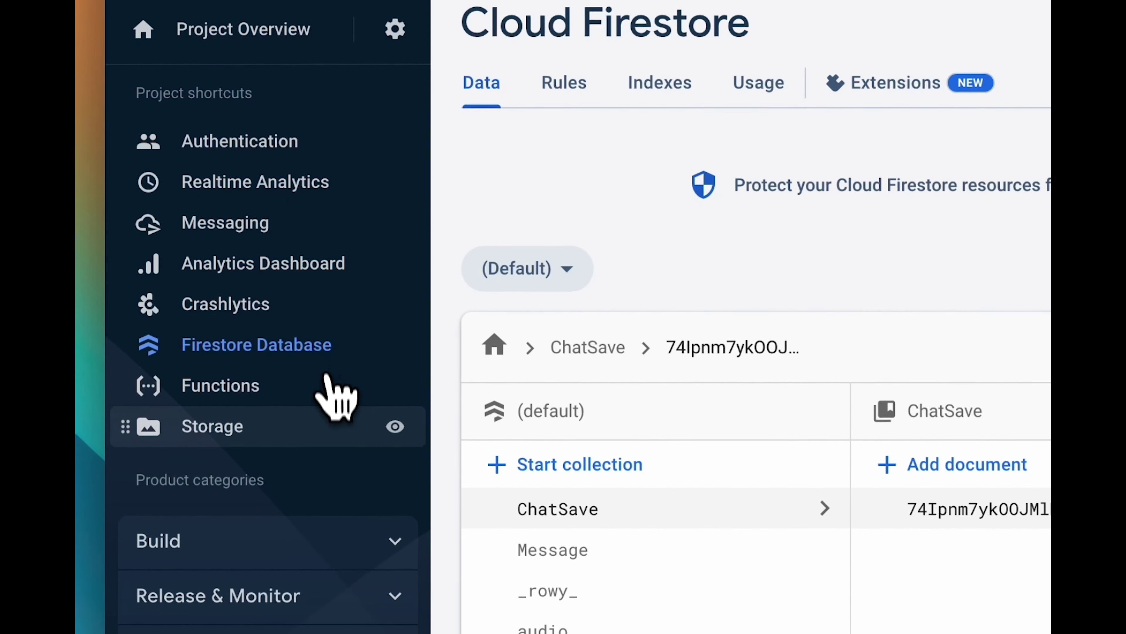
# Browse Storage into the 2023-09-24 export's all_namespaces/all_kinds folder and view output-59's details (1,212,416 bytes).
pyautogui.click(325, 414)
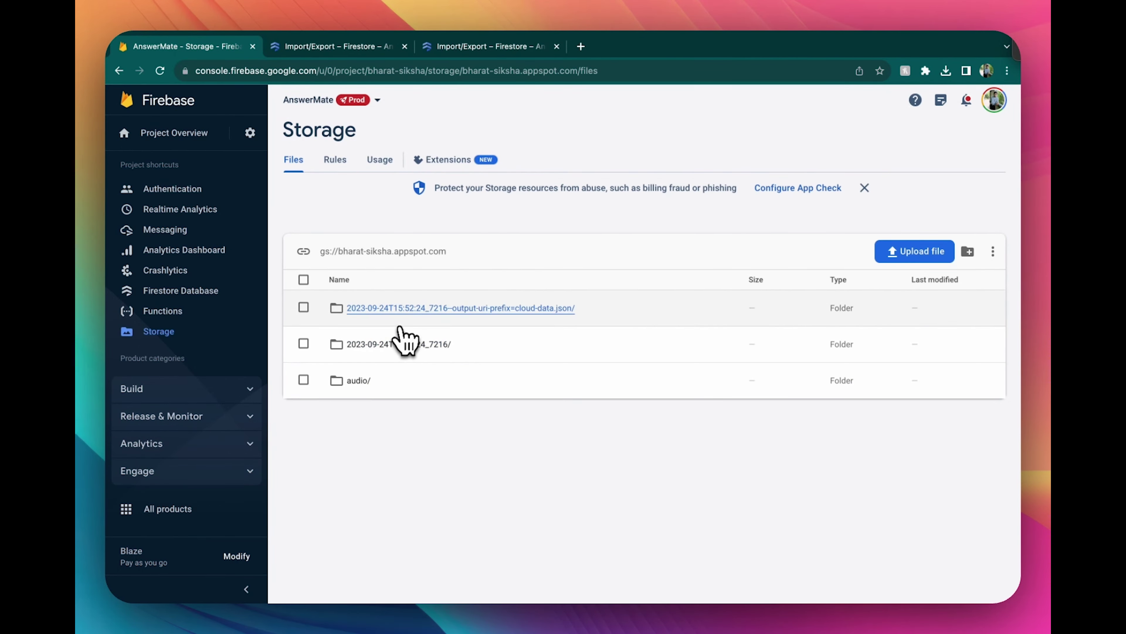
pyautogui.click(399, 344)
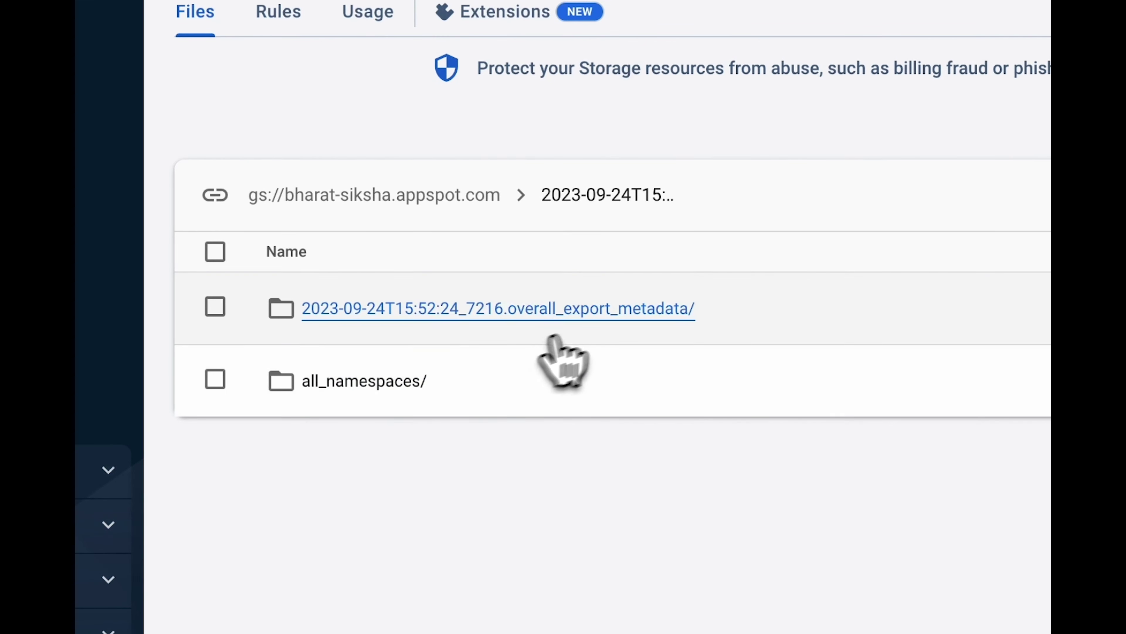
pyautogui.click(552, 319)
pyautogui.click(348, 201)
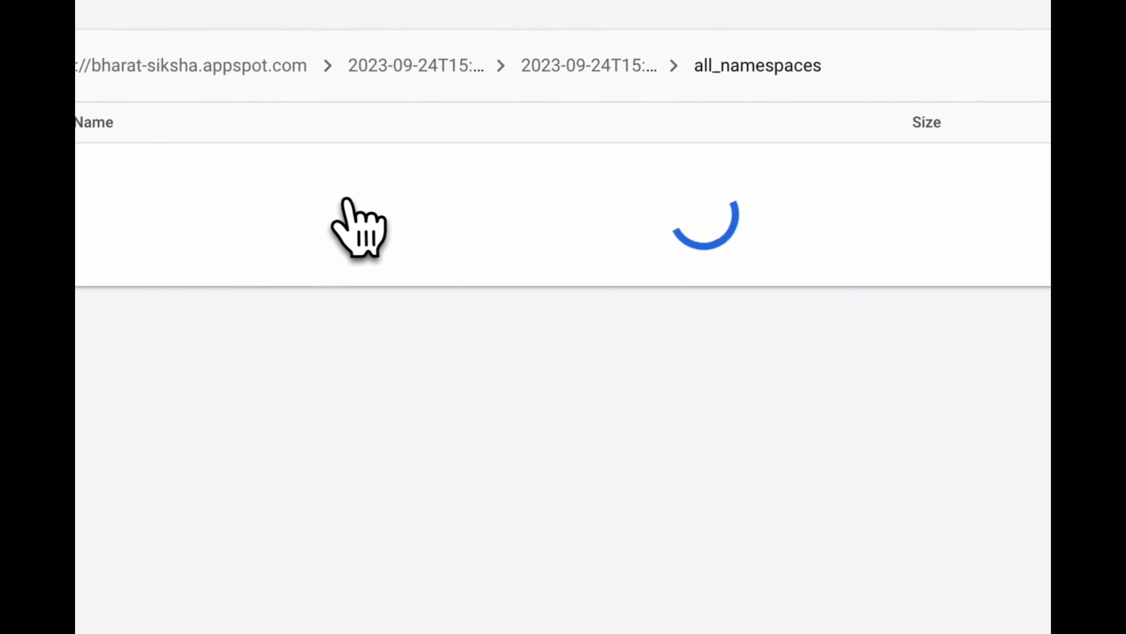
pyautogui.click(688, 188)
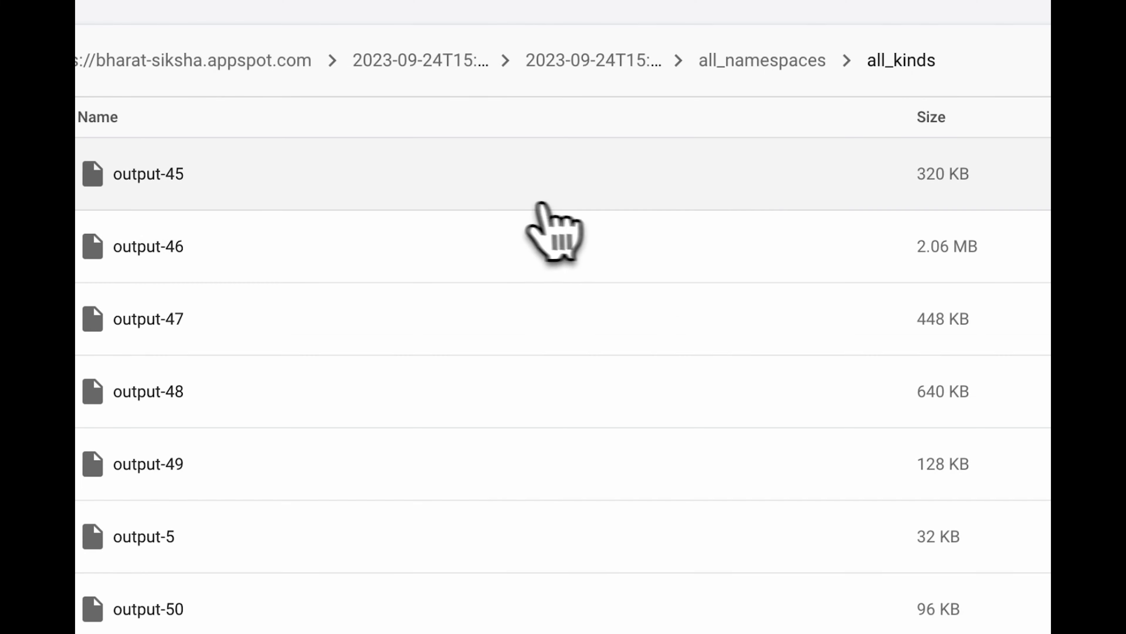
pyautogui.scroll(-10, 548, 373)
pyautogui.click(556, 447)
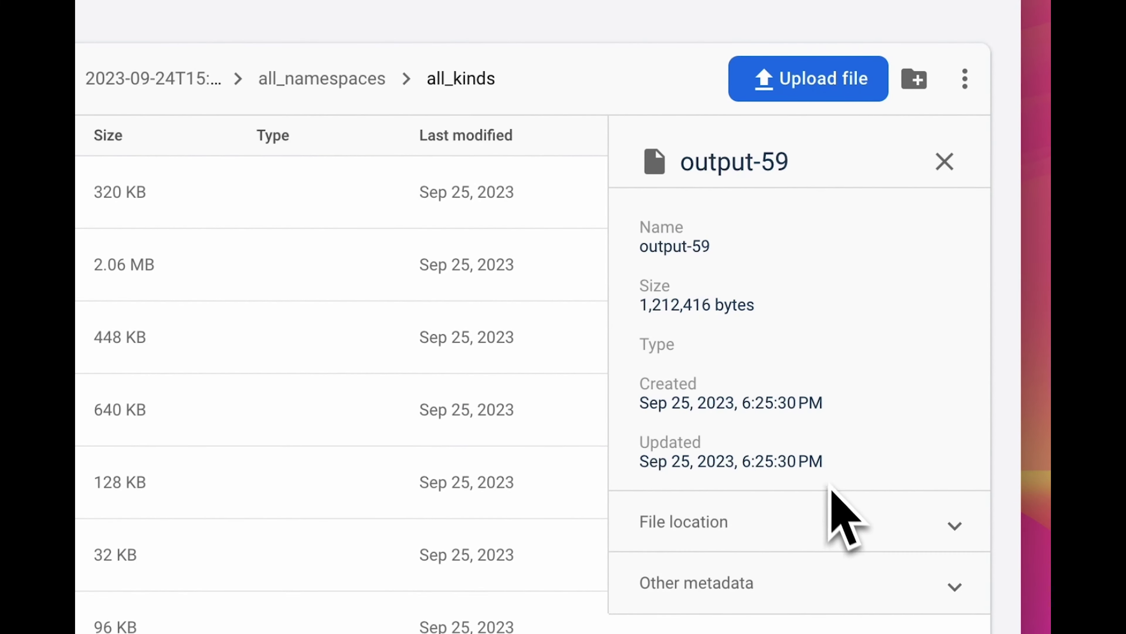
pyautogui.click(963, 238)
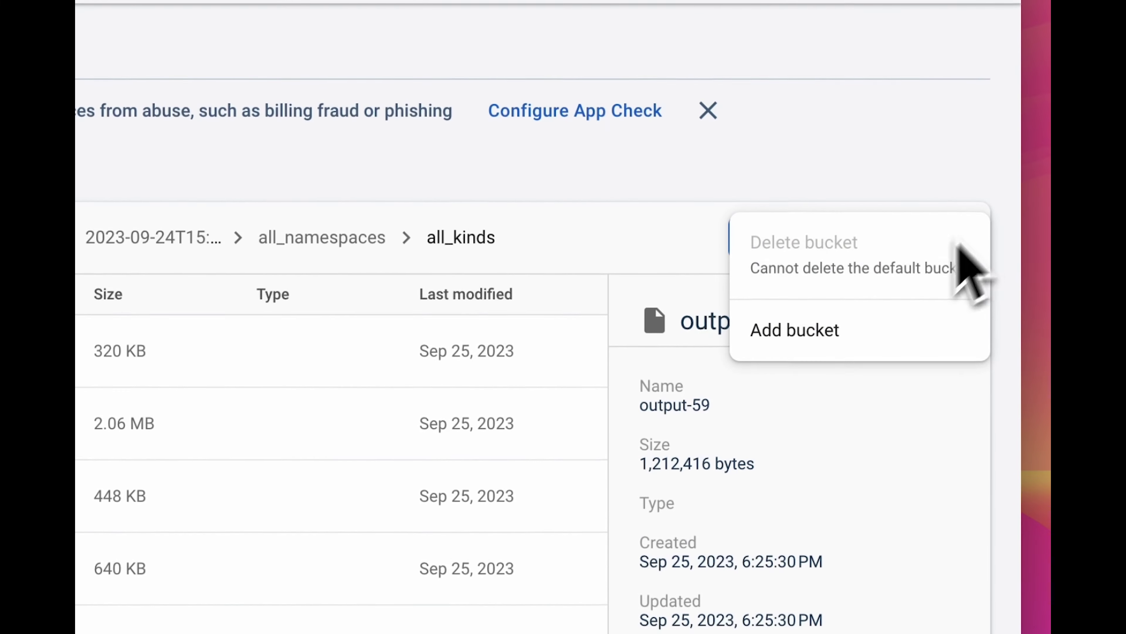
pyautogui.press('Escape')
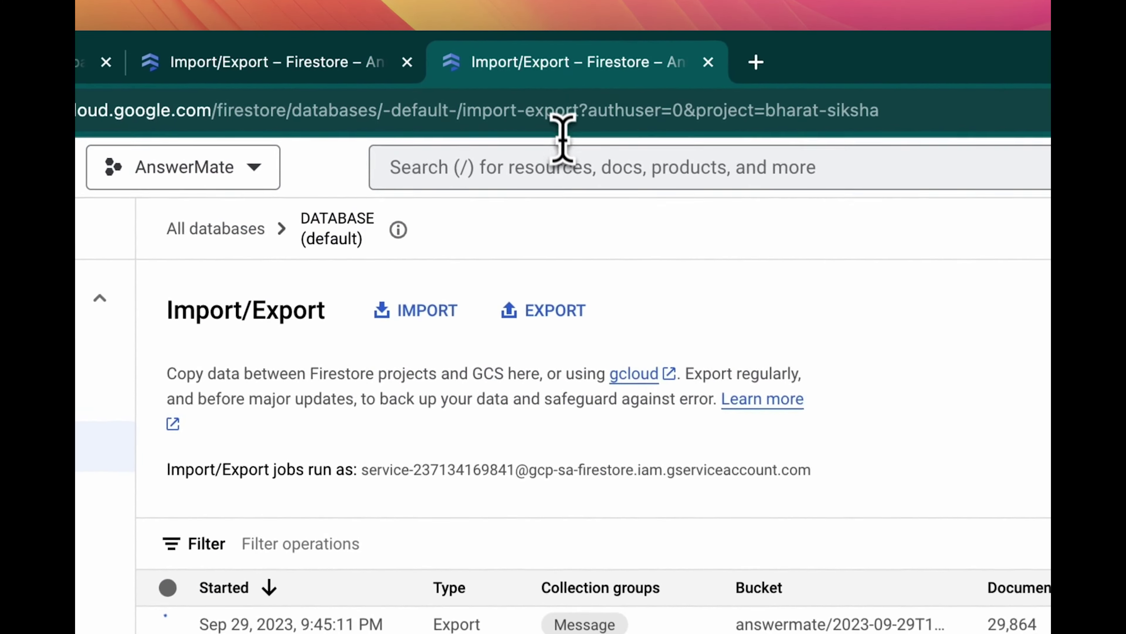
# Search the console for 'big query' and open BigQuery.
pyautogui.click(566, 158)
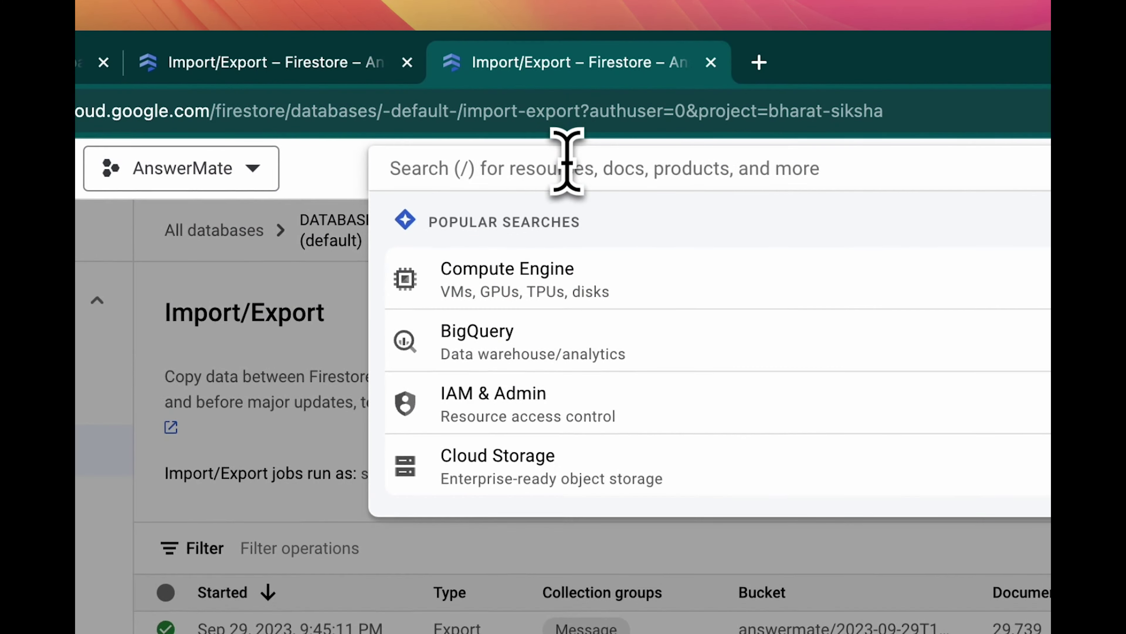
pyautogui.write('big ')
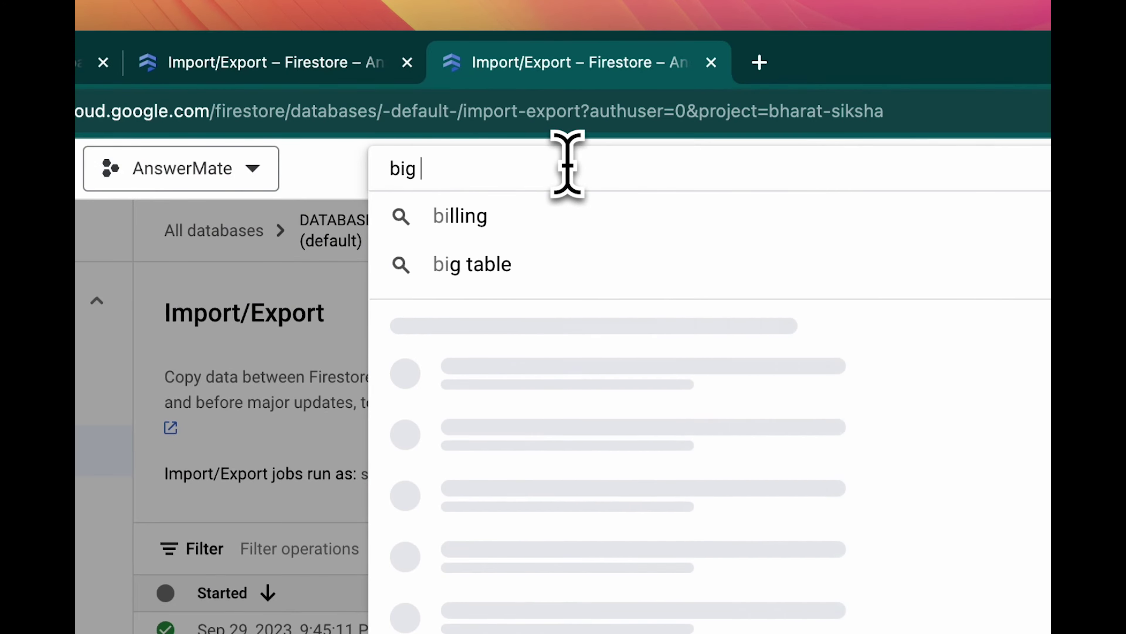
pyautogui.write('query')
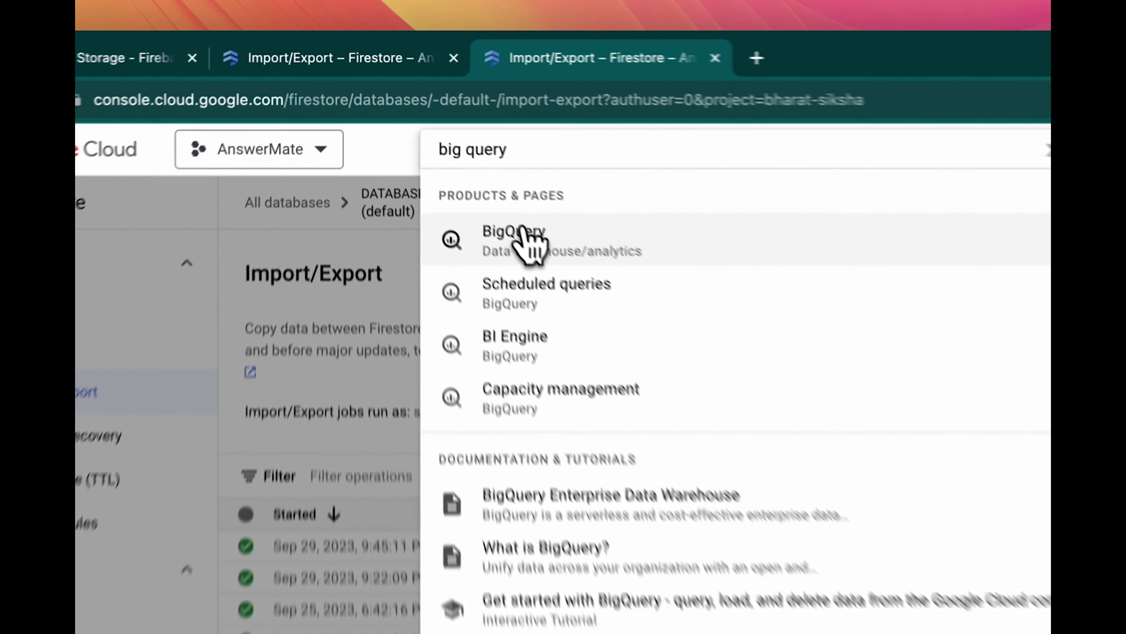
pyautogui.click(436, 150)
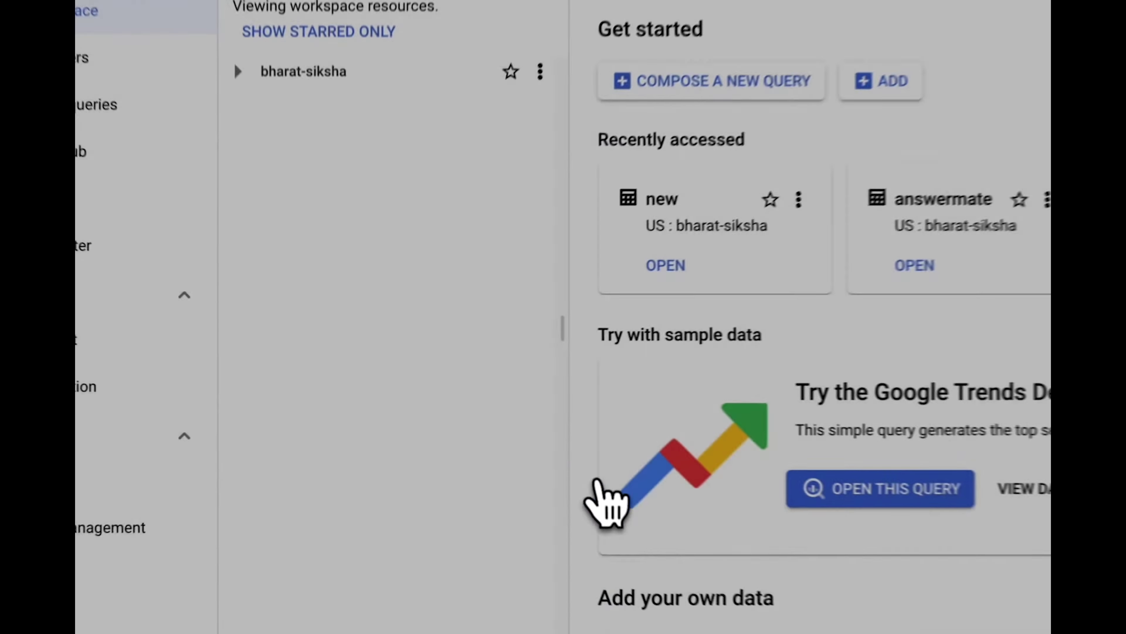
# Look over the bharat-siksha project actions and add-data sources, then expand its datasets.
pyautogui.click(654, 326)
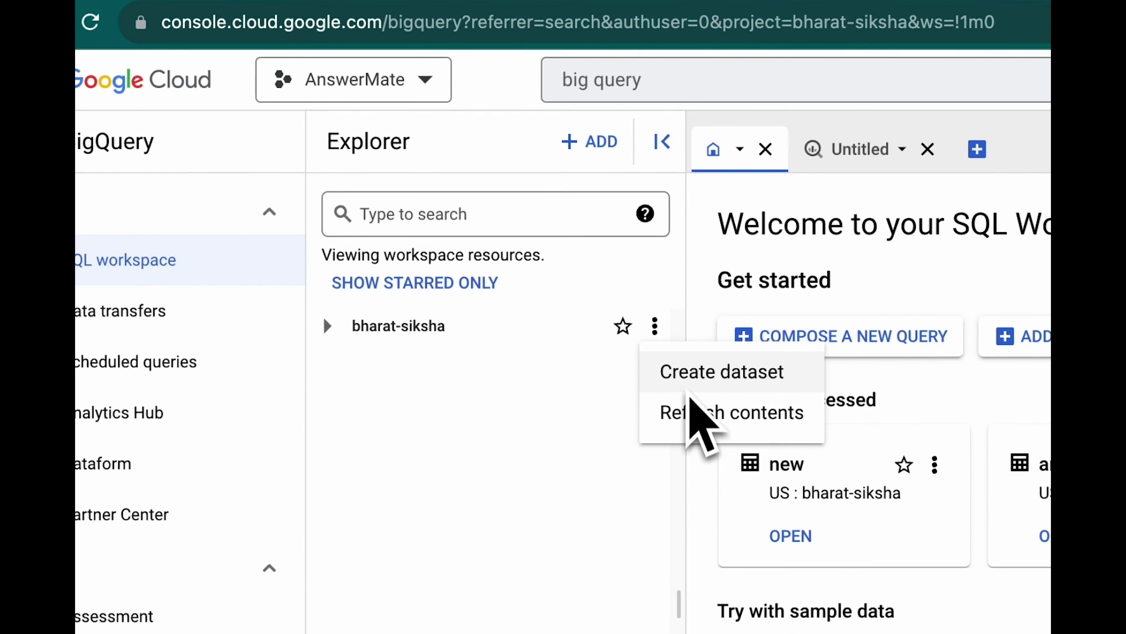
pyautogui.click(402, 365)
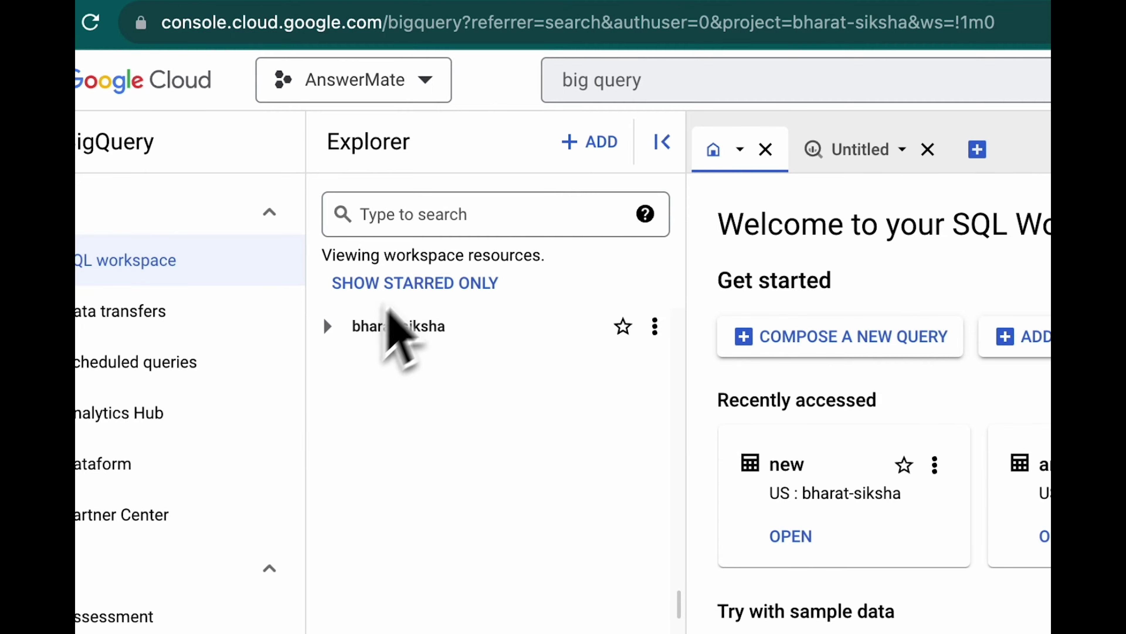
pyautogui.click(585, 142)
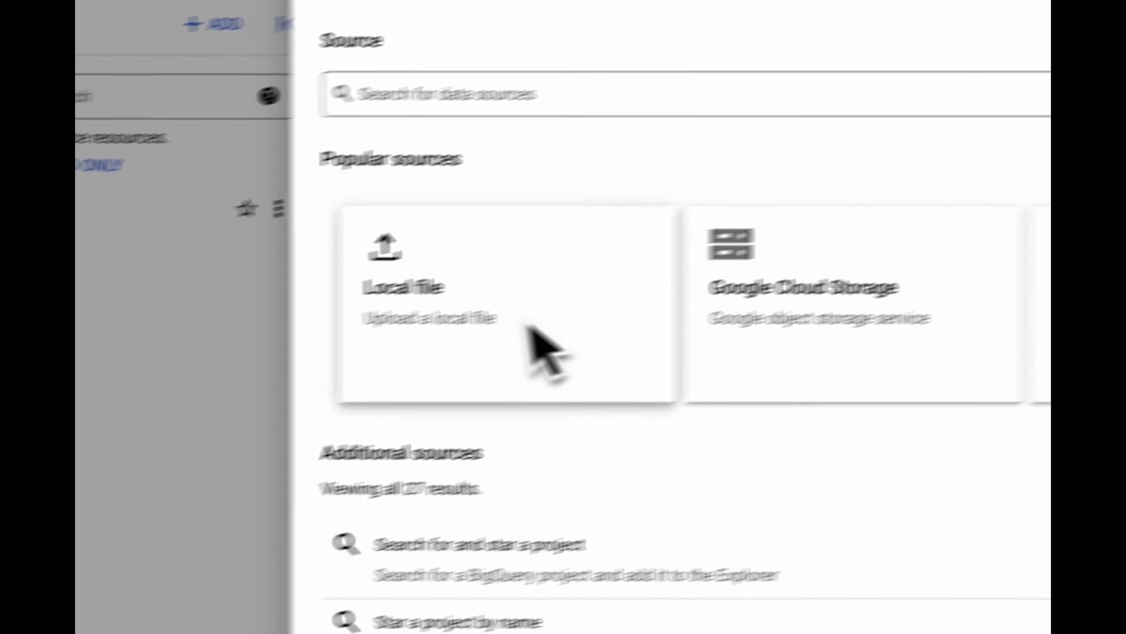
pyautogui.click(595, 306)
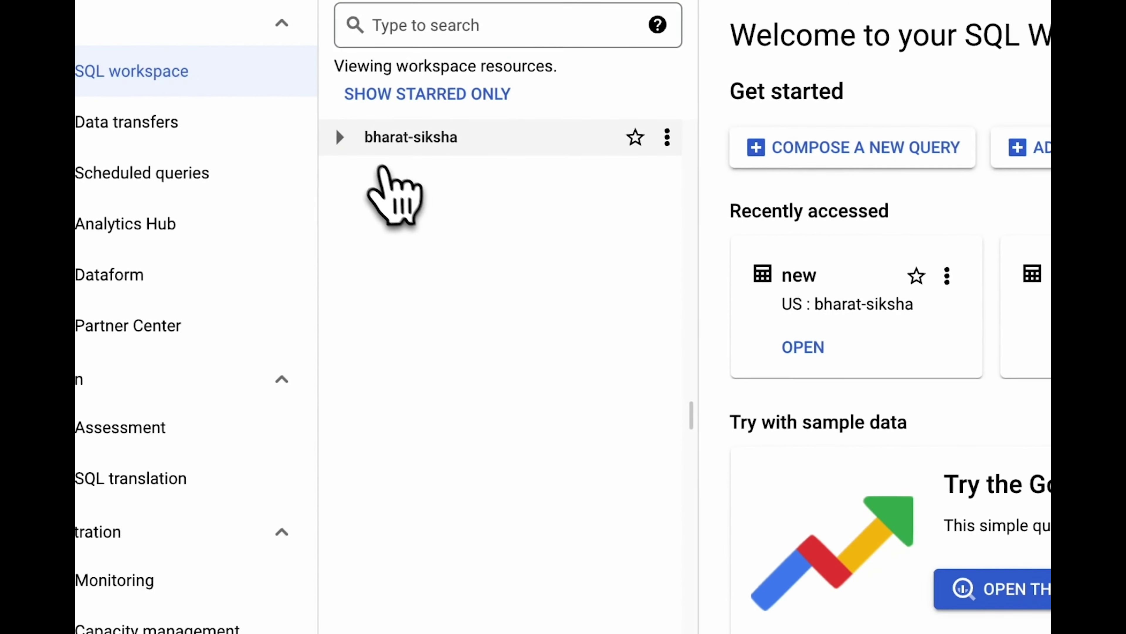
pyautogui.click(358, 139)
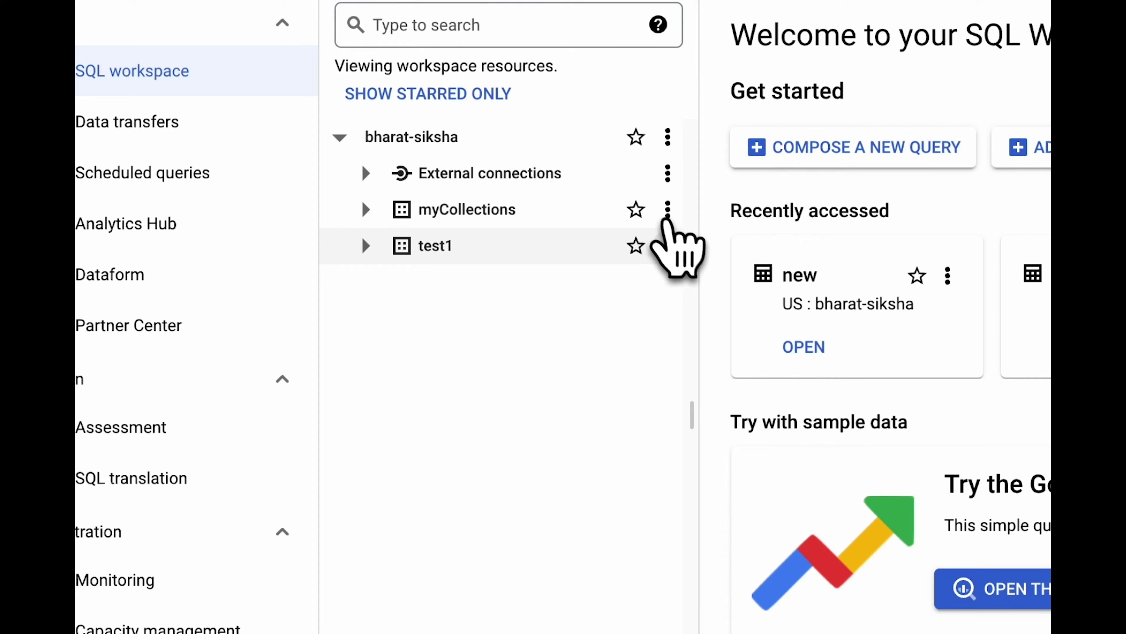
# Delete the test1 and myCollections datasets, typing 'delete' to confirm each.
pyautogui.click(668, 245)
pyautogui.click(692, 602)
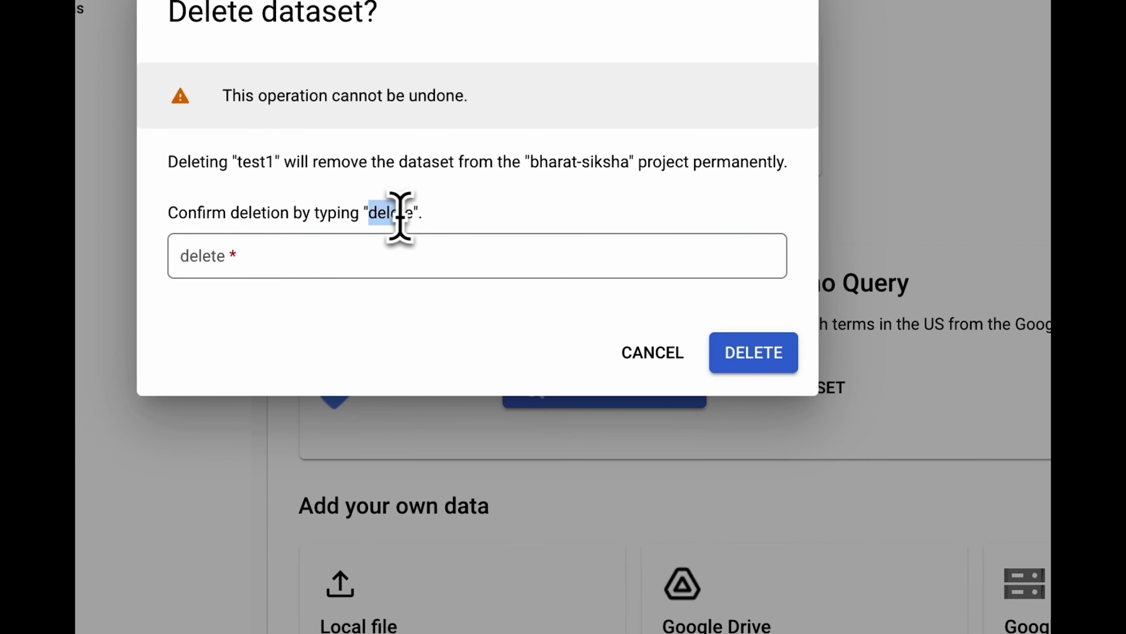
pyautogui.click(416, 260)
pyautogui.write('delete')
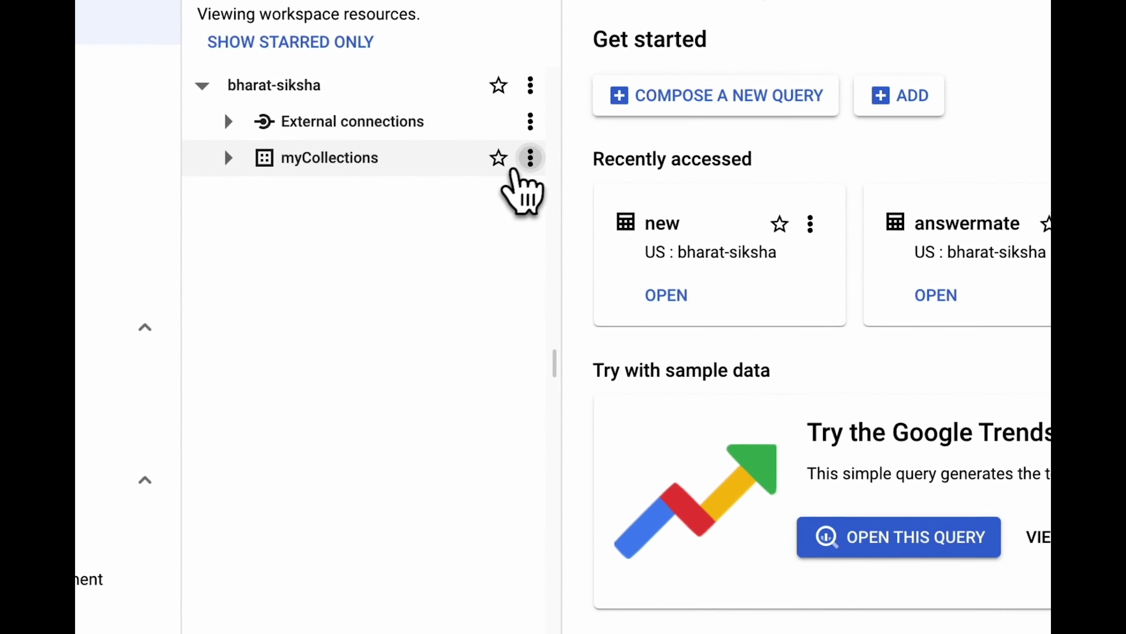
pyautogui.click(532, 159)
pyautogui.click(621, 510)
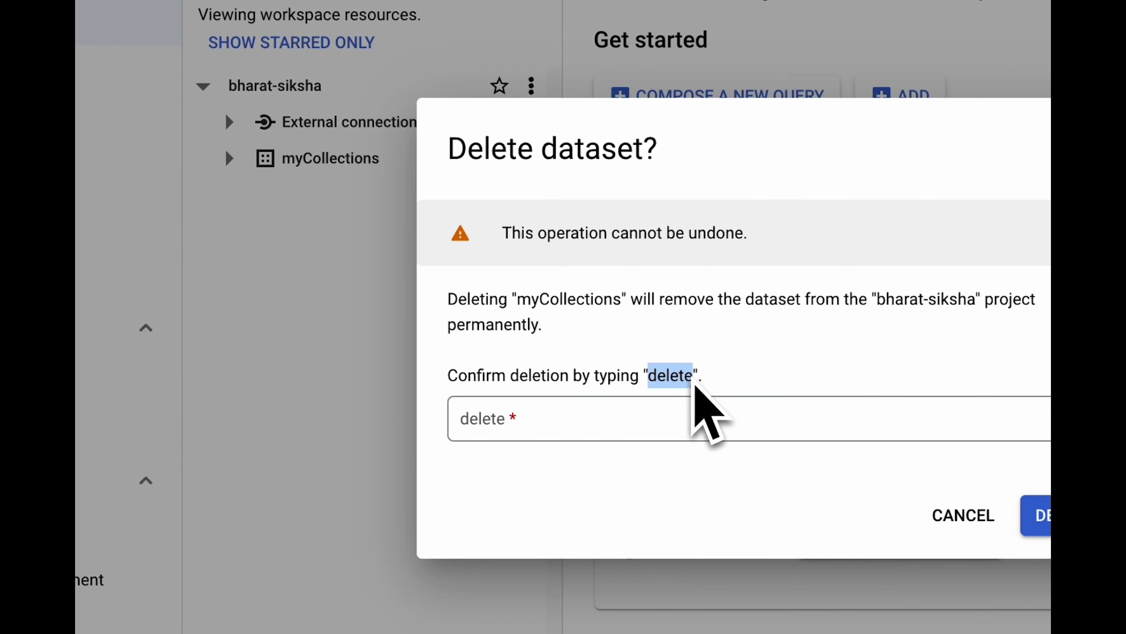
pyautogui.click(694, 413)
pyautogui.write('delete')
pyautogui.click(776, 430)
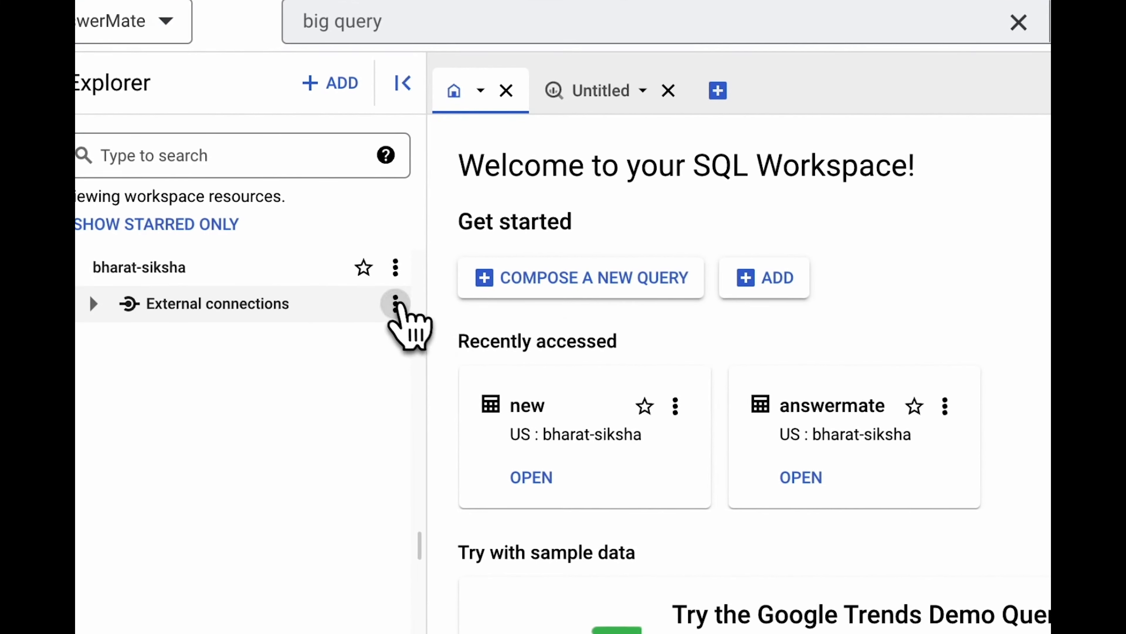
pyautogui.click(395, 303)
# Create the US multi-region dataset 'mycollection' under bharat-siksha and open its info page.
pyautogui.click(394, 267)
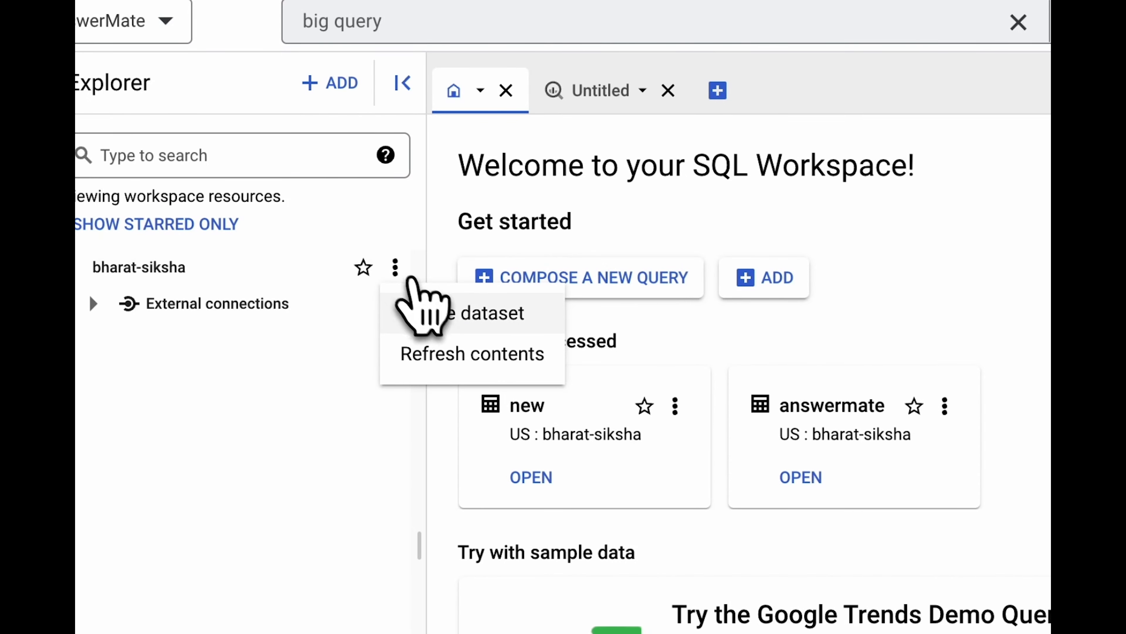
pyautogui.click(423, 312)
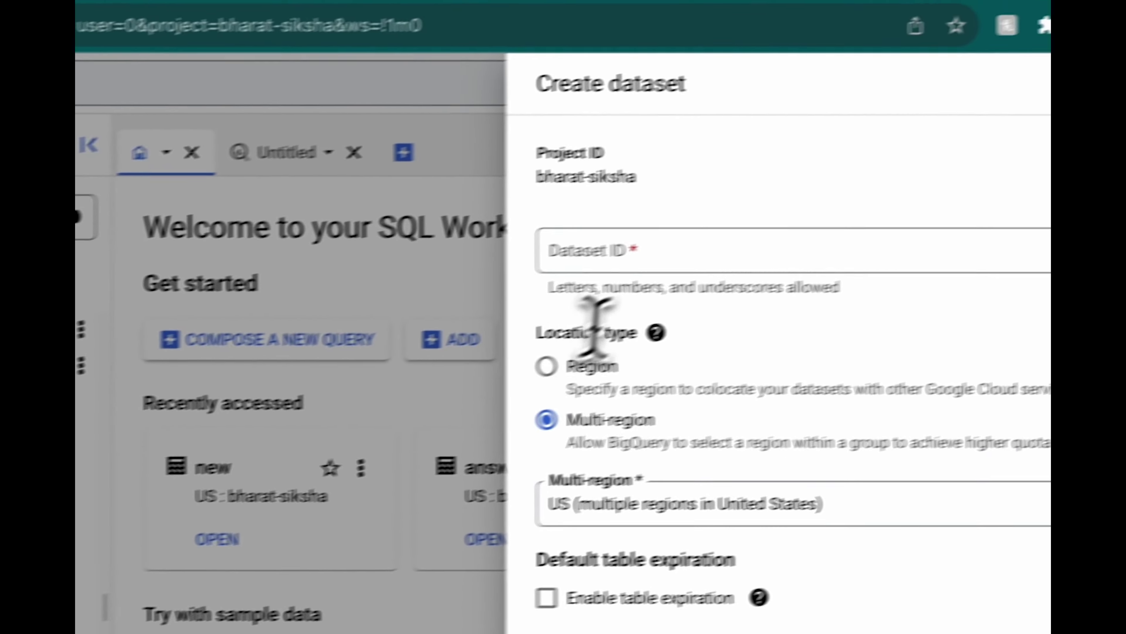
pyautogui.click(976, 193)
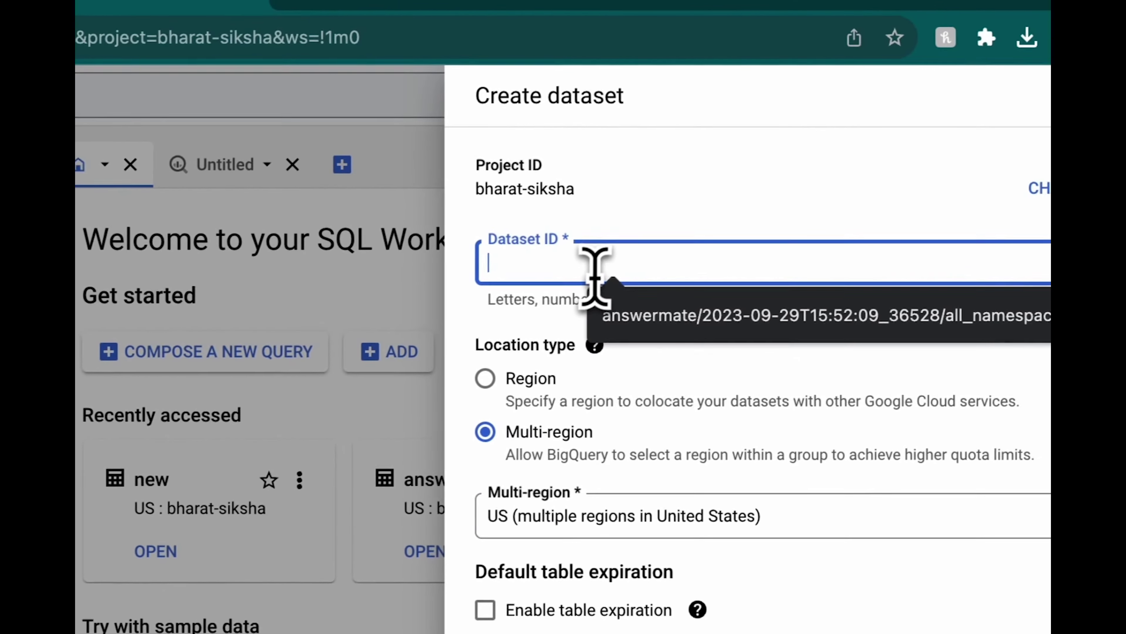
pyautogui.write('m')
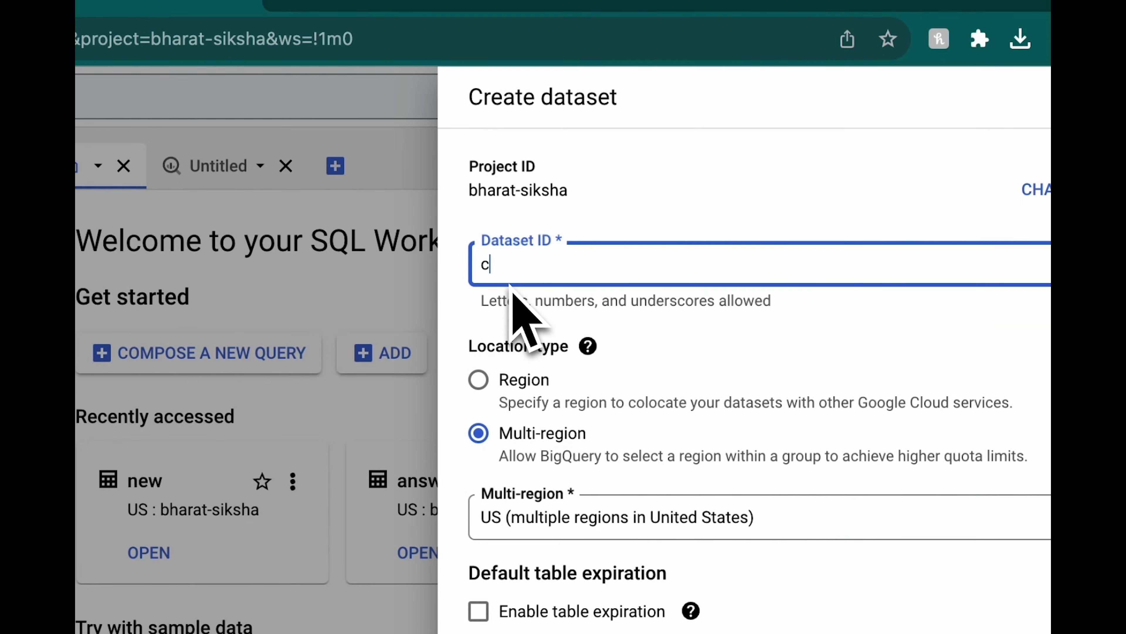
pyautogui.write('ycol')
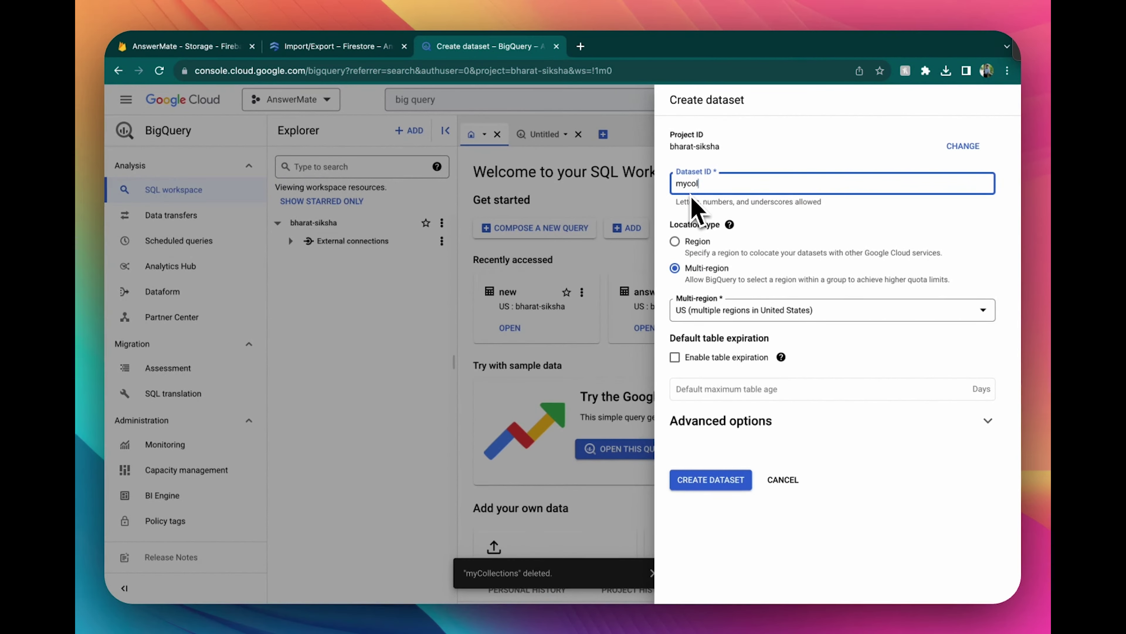
pyautogui.write('lection')
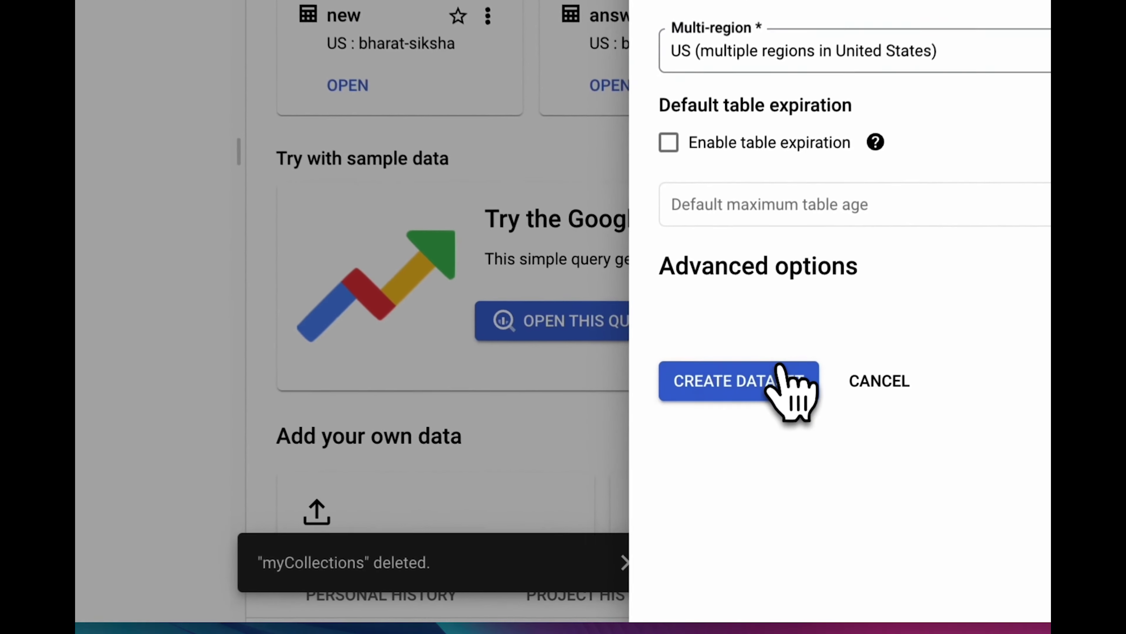
pyautogui.click(719, 480)
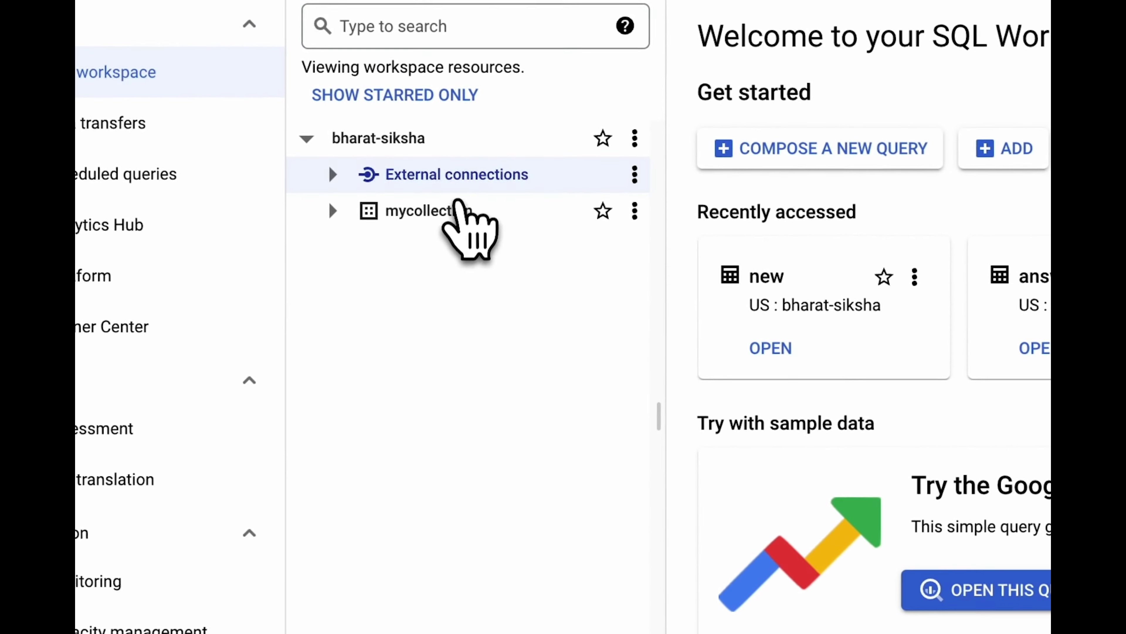
pyautogui.click(468, 213)
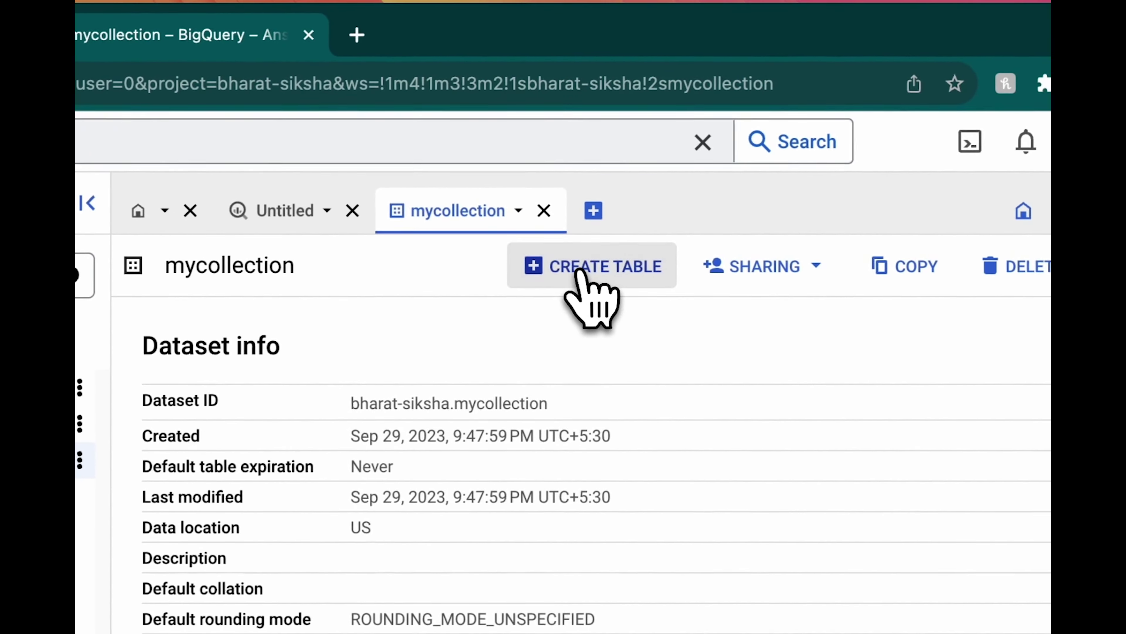
# Begin a new table in mycollection with Google Cloud Storage as its source.
pyautogui.click(604, 264)
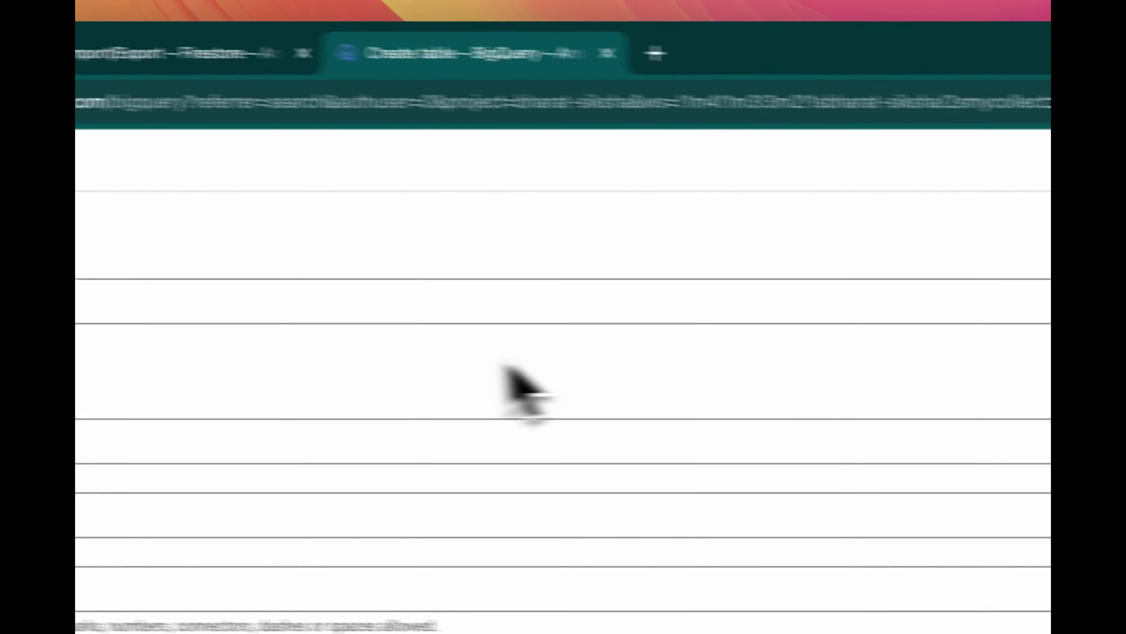
pyautogui.click(470, 328)
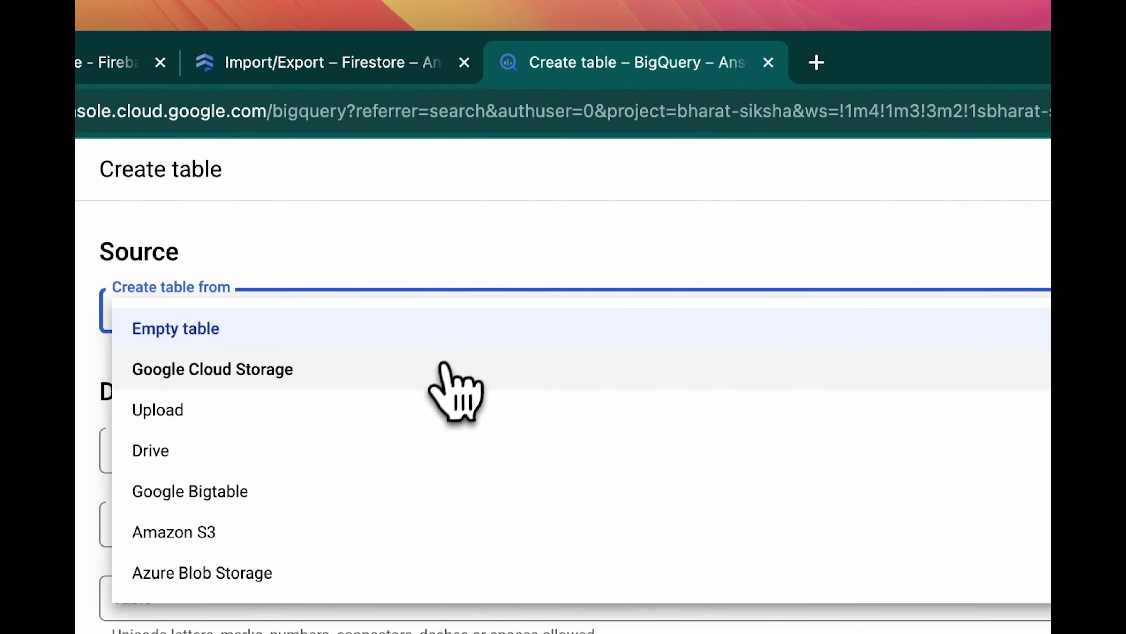
pyautogui.click(427, 372)
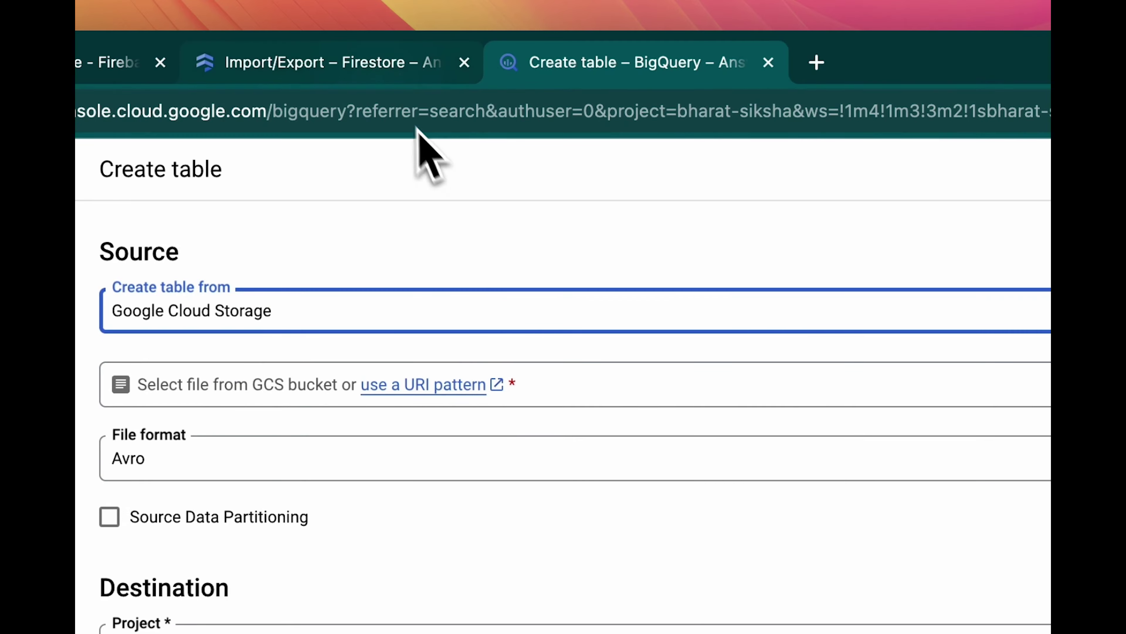
pyautogui.click(417, 62)
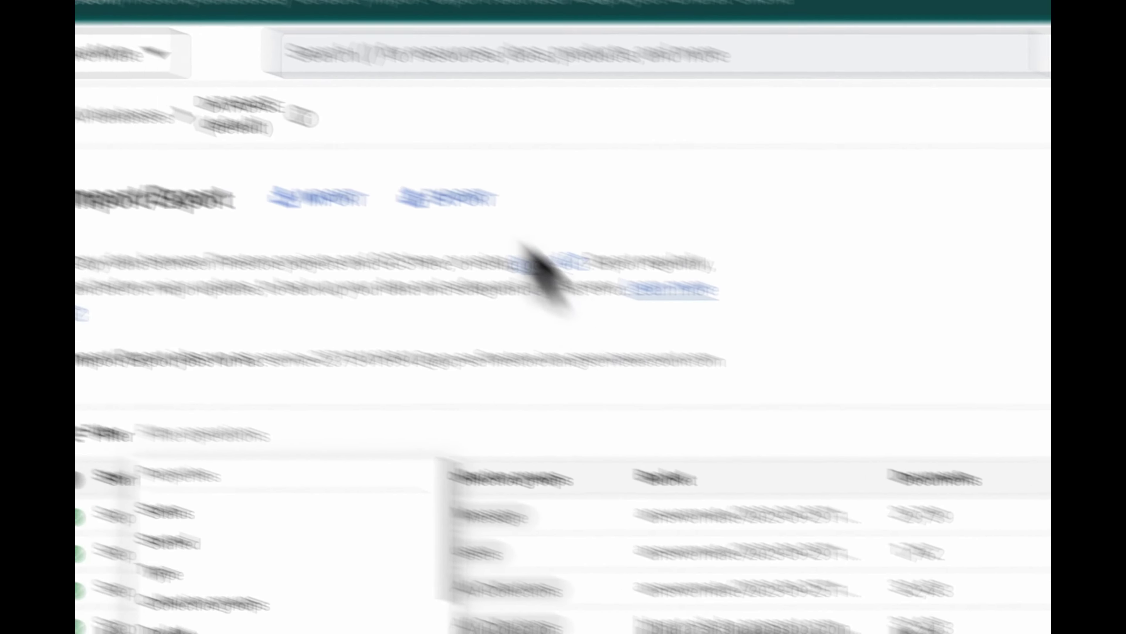
pyautogui.click(736, 74)
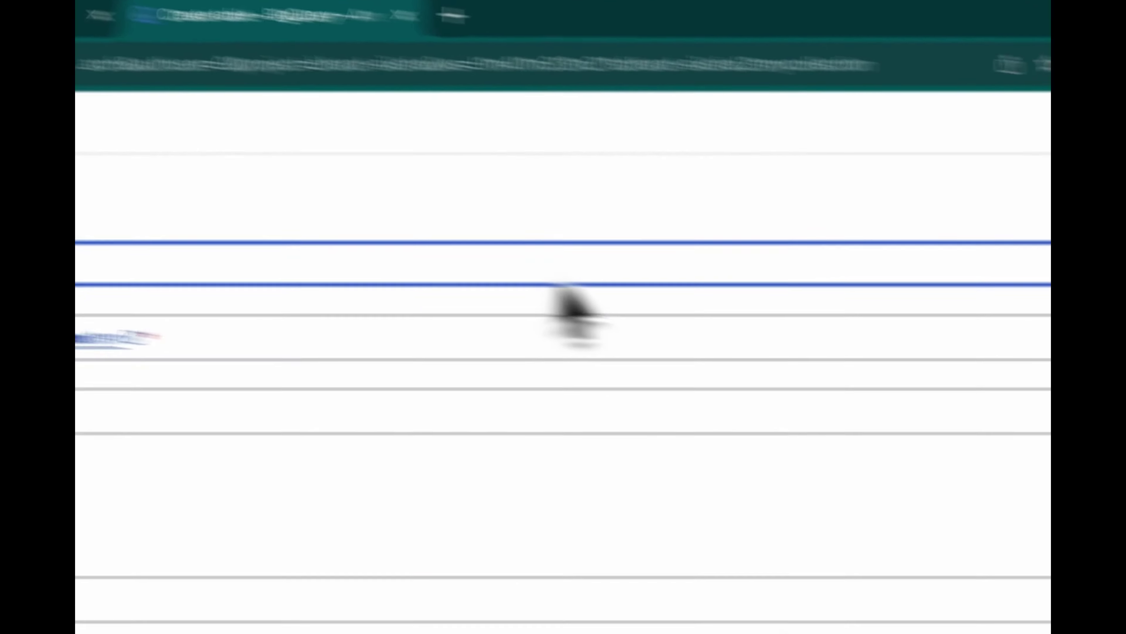
# Select answermate/2023-09-29T16:15:11_1072/all_namespaces/kind_Message/export_metadata as the source file.
pyautogui.click(847, 287)
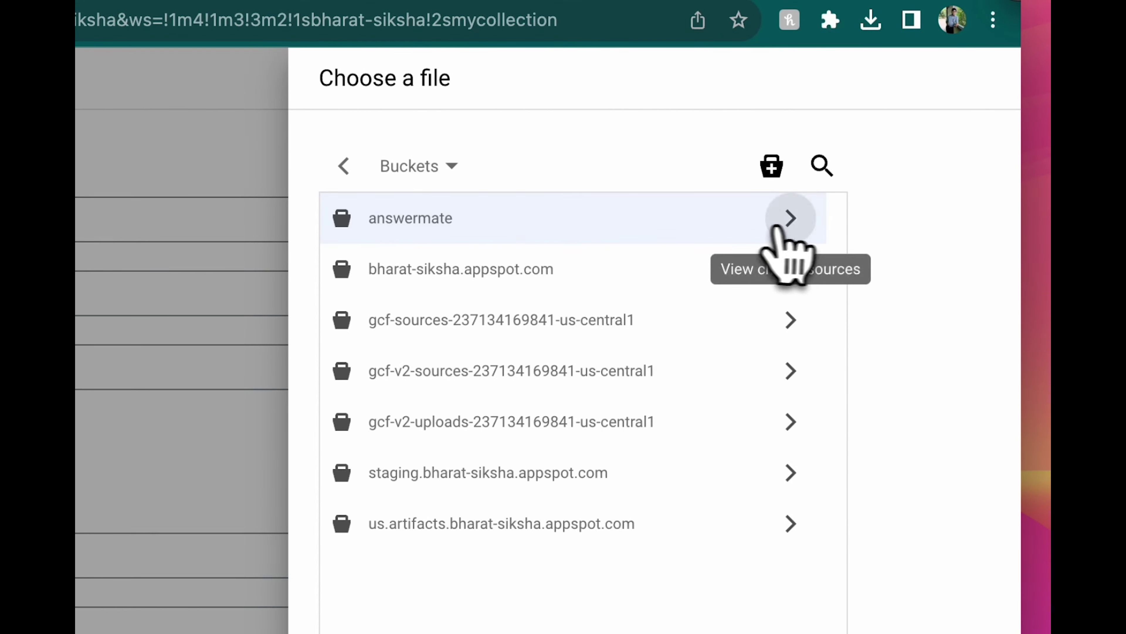
pyautogui.click(791, 218)
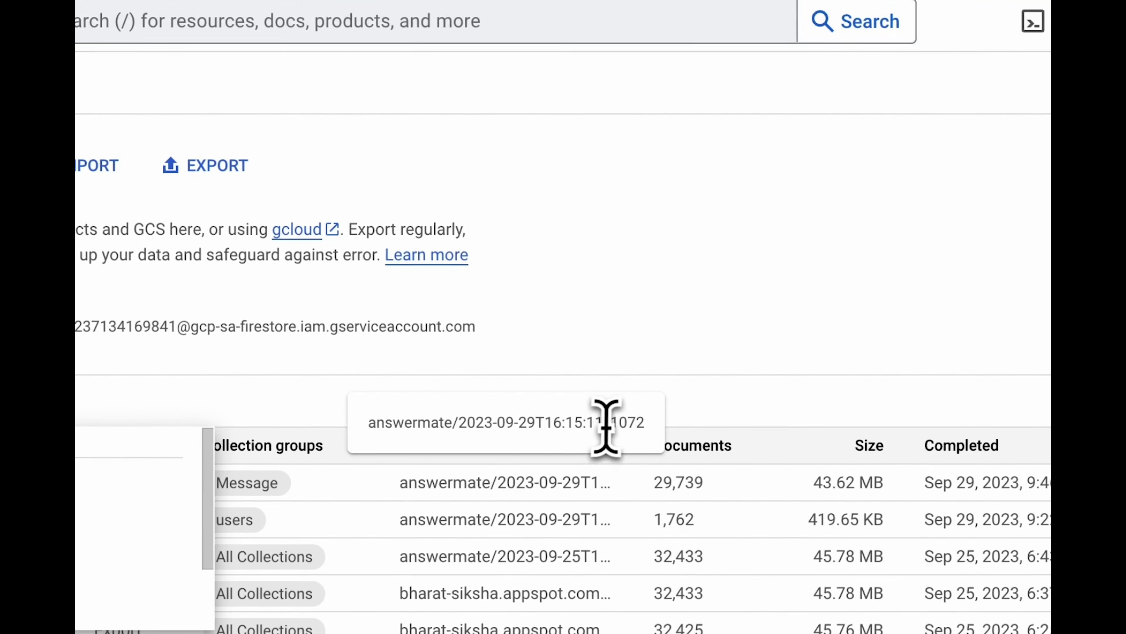
pyautogui.moveTo(610, 422); pyautogui.dragTo(674, 452)
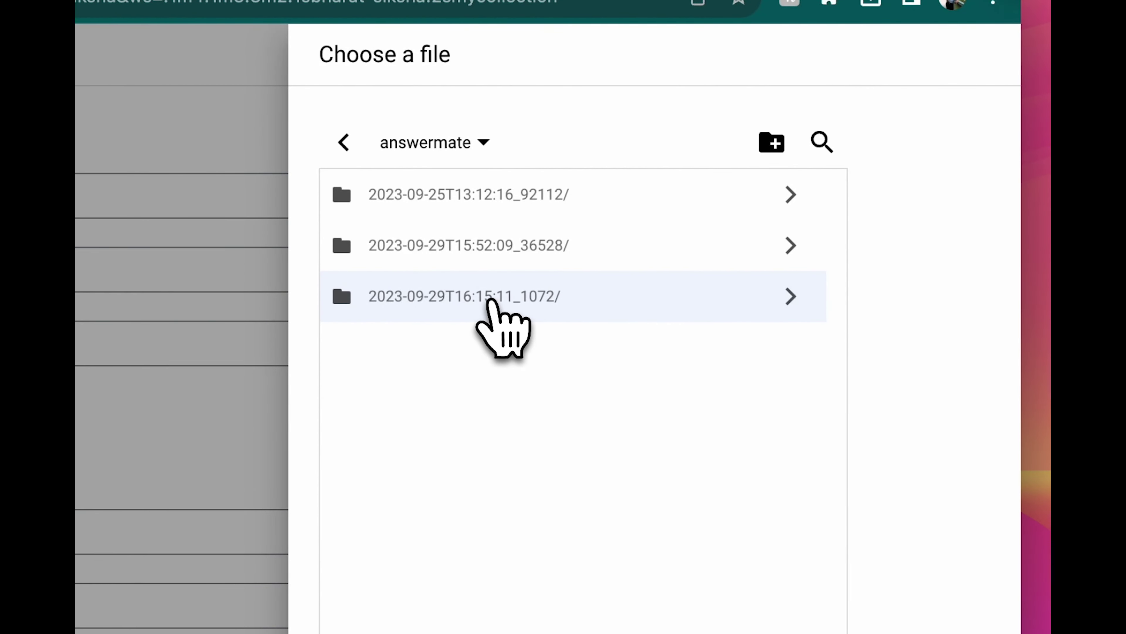
pyautogui.click(790, 295)
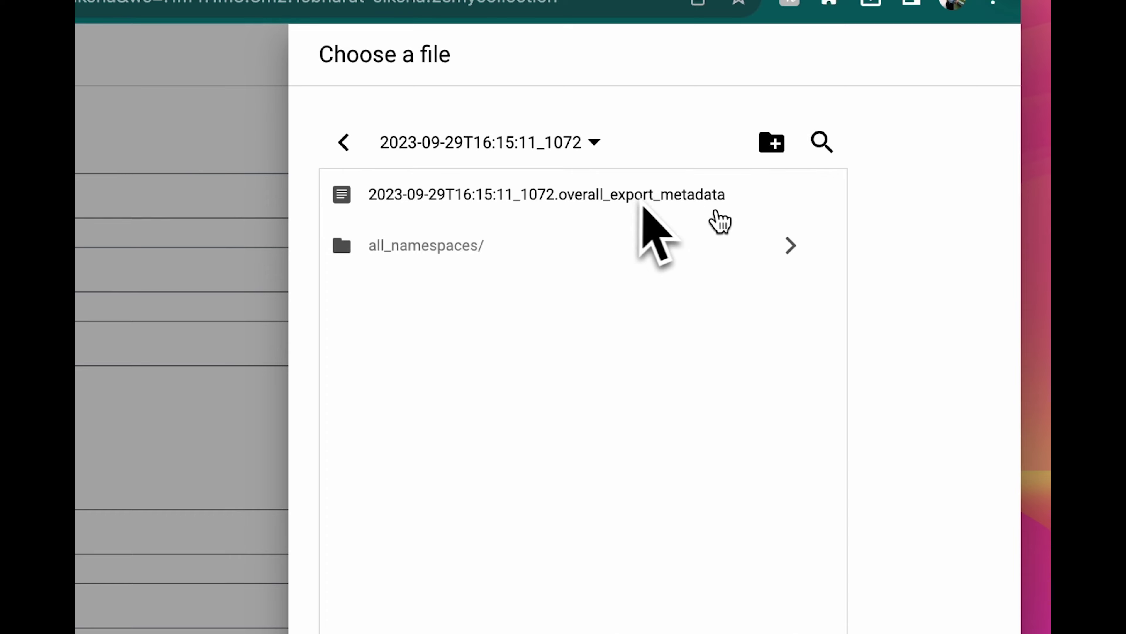
pyautogui.click(805, 254)
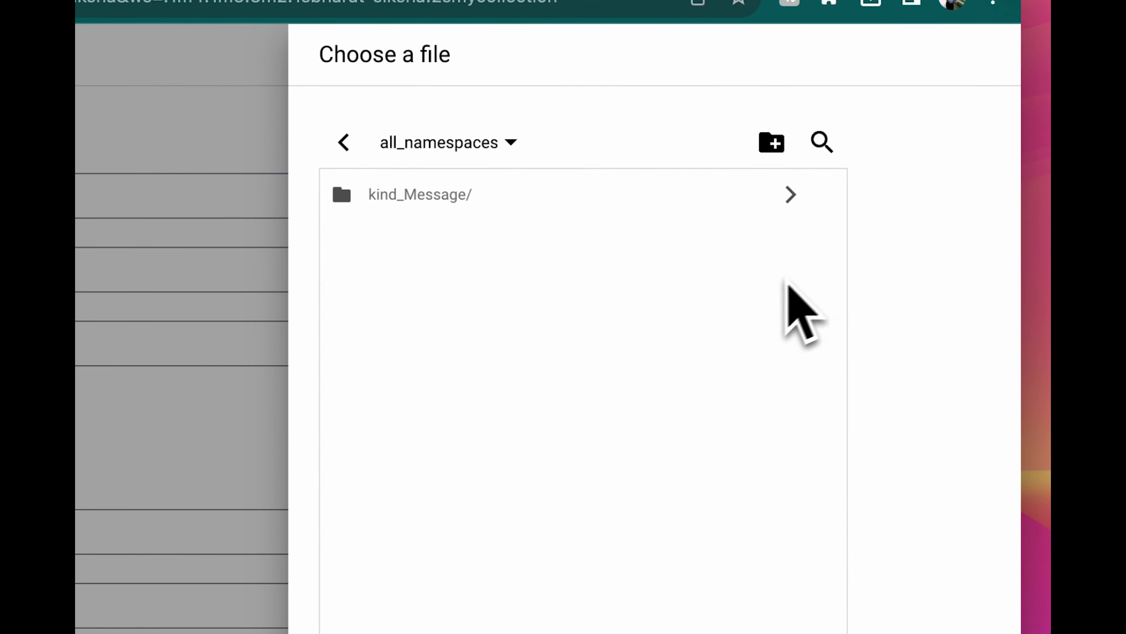
pyautogui.click(784, 212)
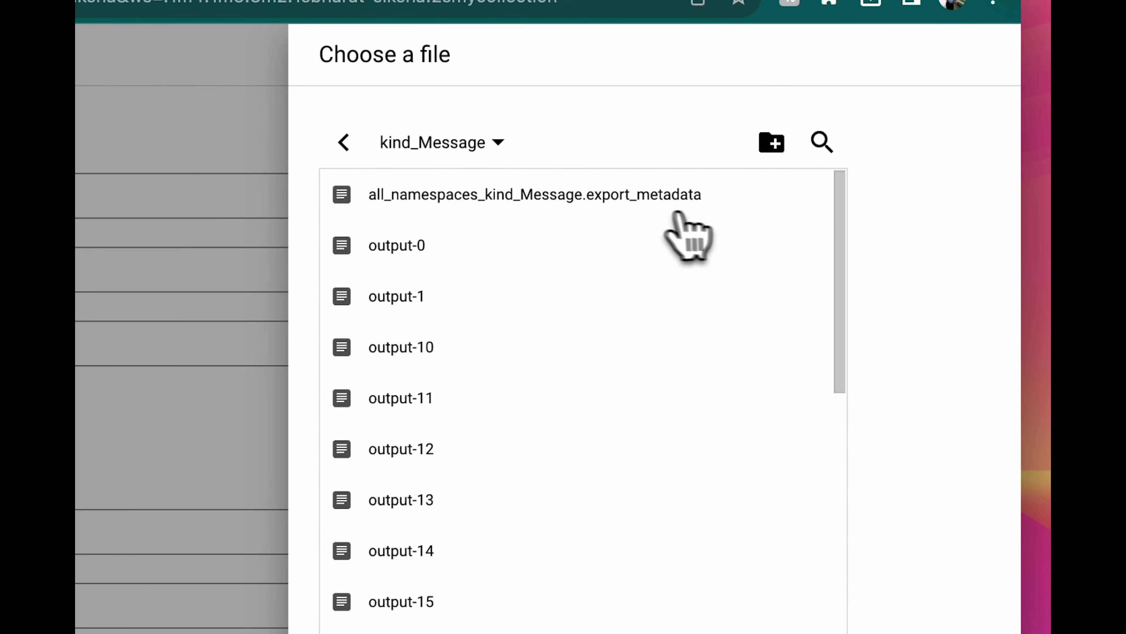
pyautogui.click(621, 212)
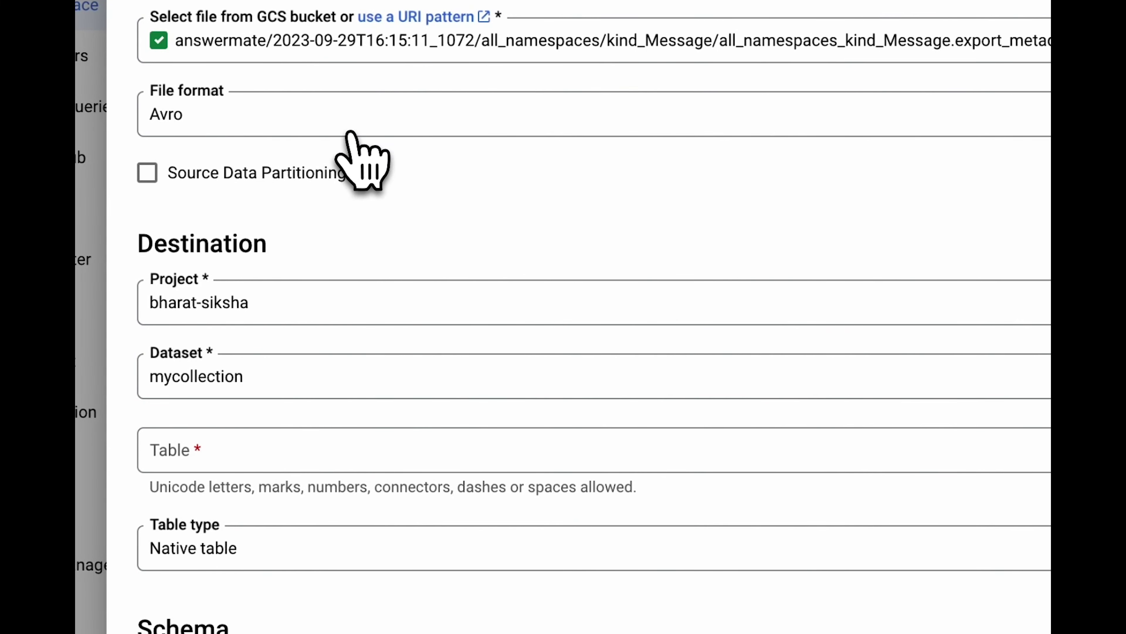
pyautogui.click(351, 134)
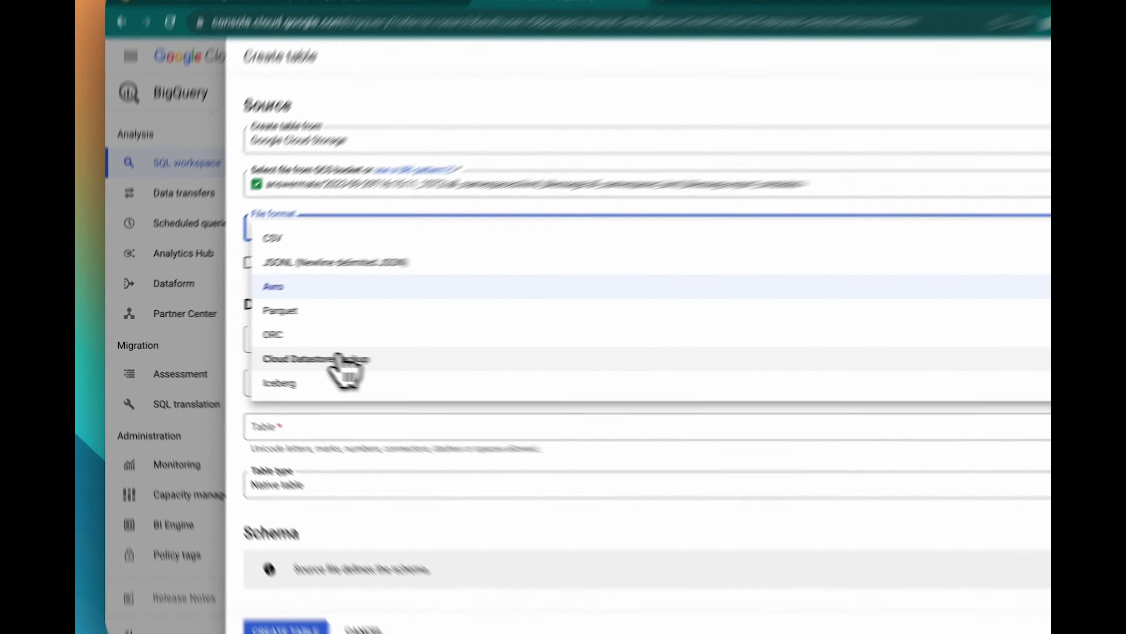
# Set the file format to Cloud Datastore Backup and name the destination table 'message'.
pyautogui.click(302, 354)
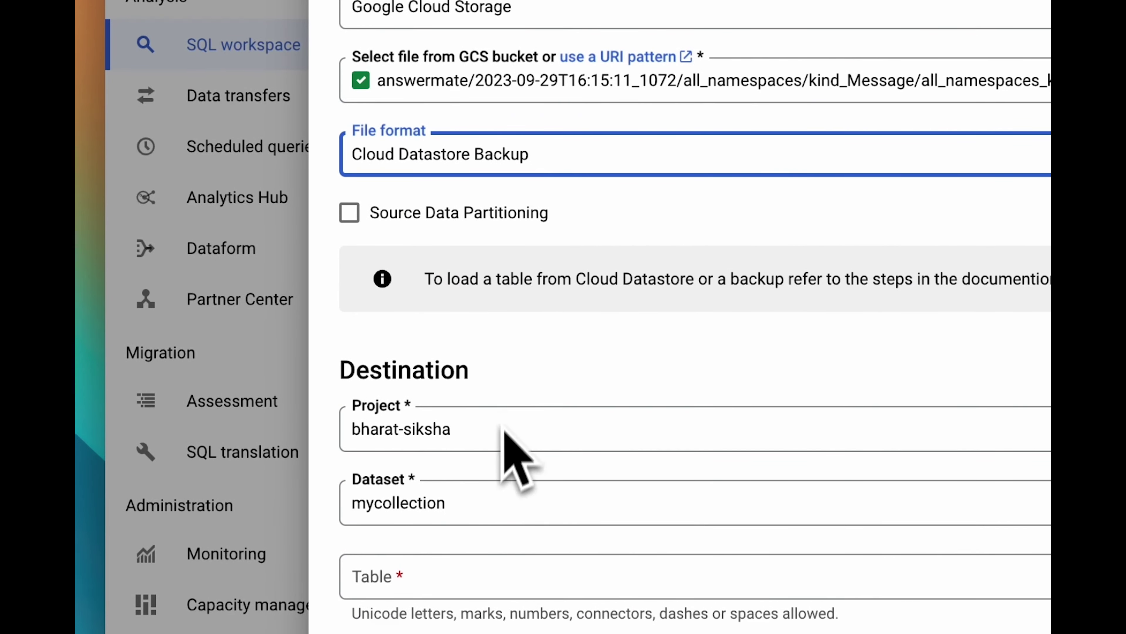
pyautogui.scroll(-4, 504, 429)
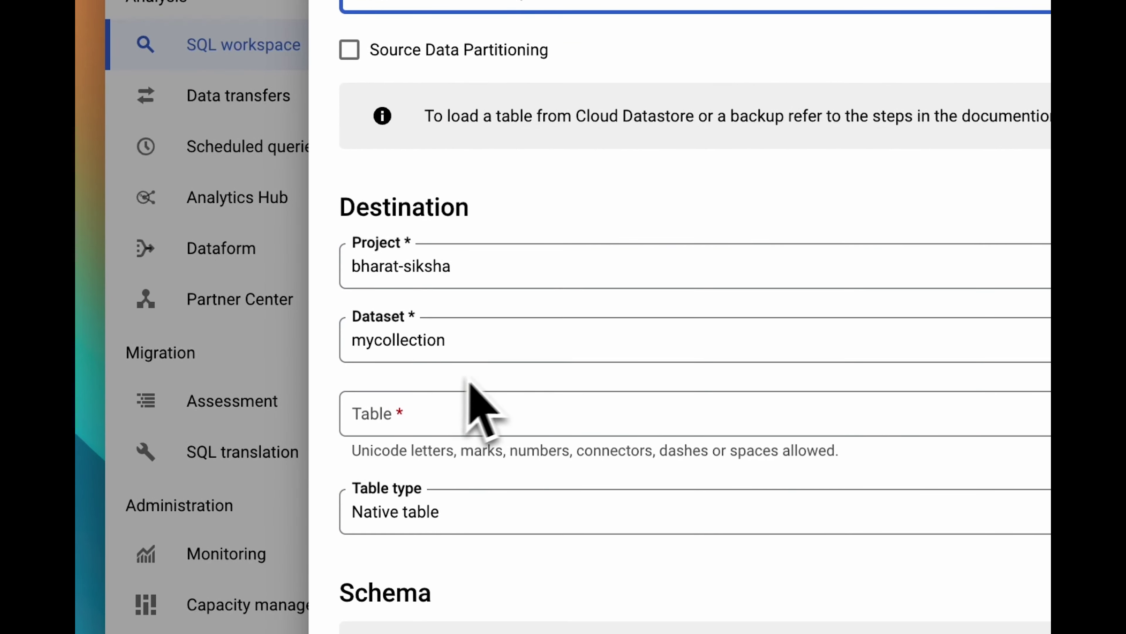
pyautogui.click(502, 341)
pyautogui.click(479, 364)
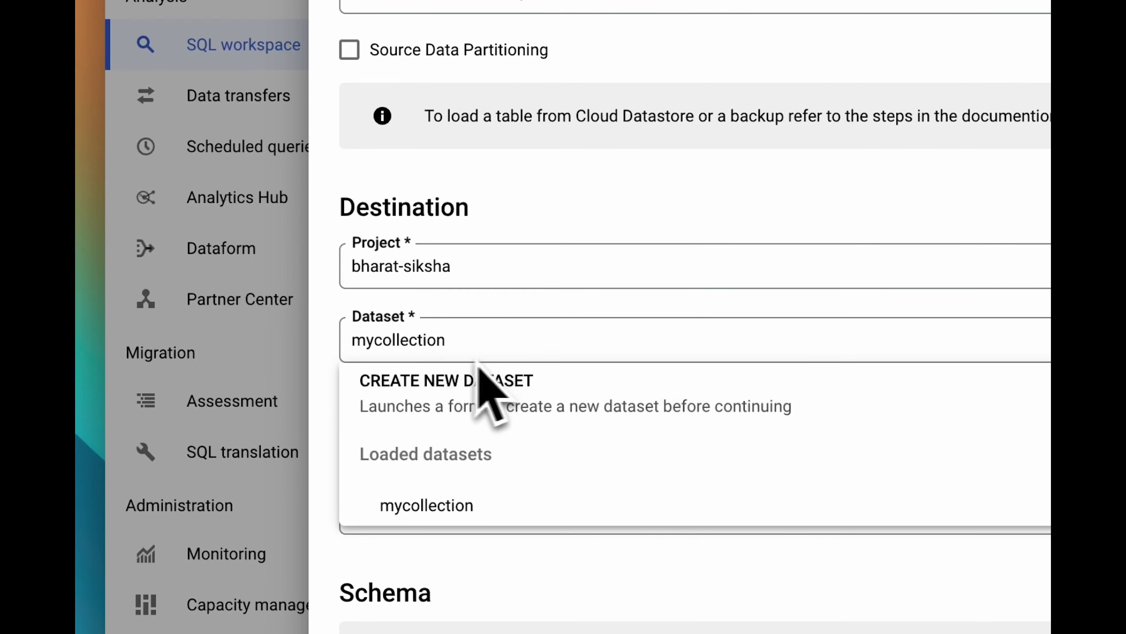
pyautogui.click(524, 402)
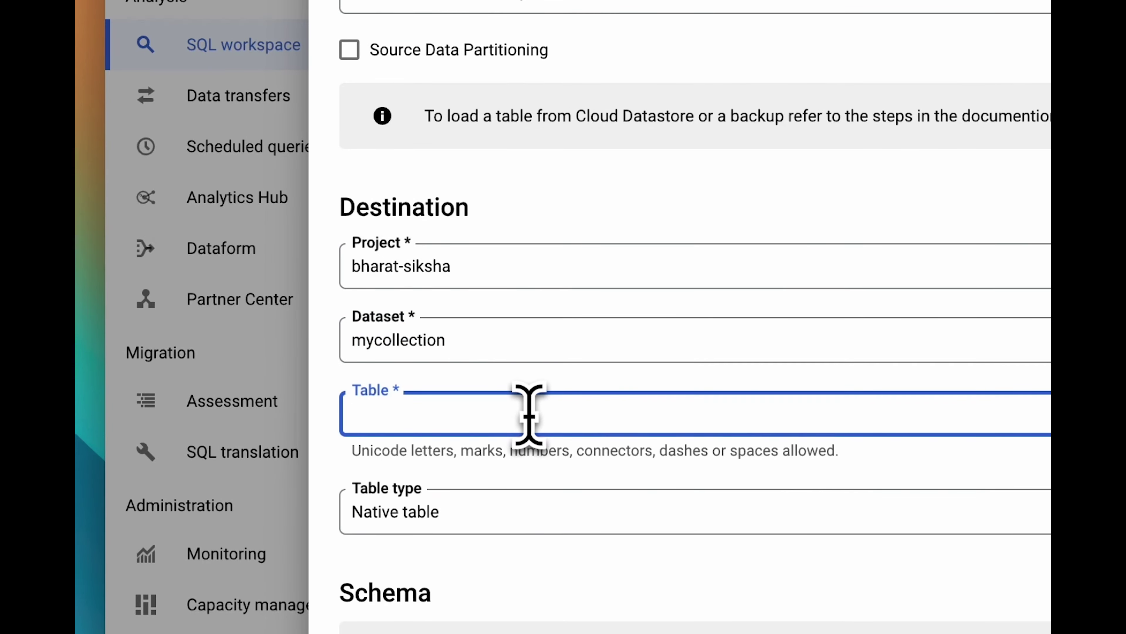
pyautogui.write('messa')
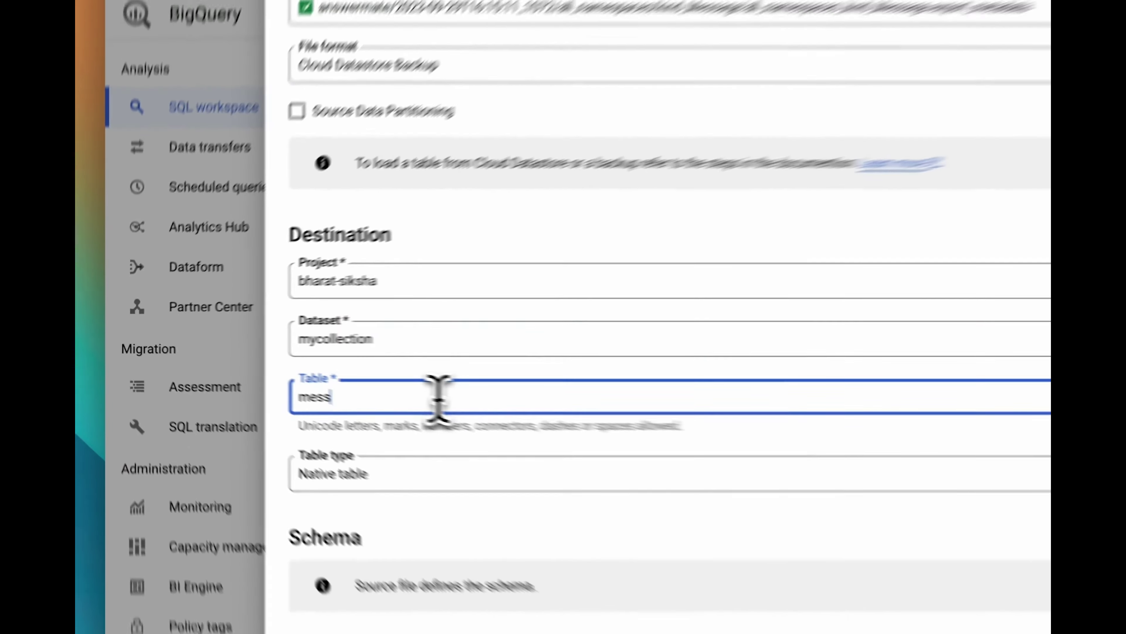
pyautogui.write('ge')
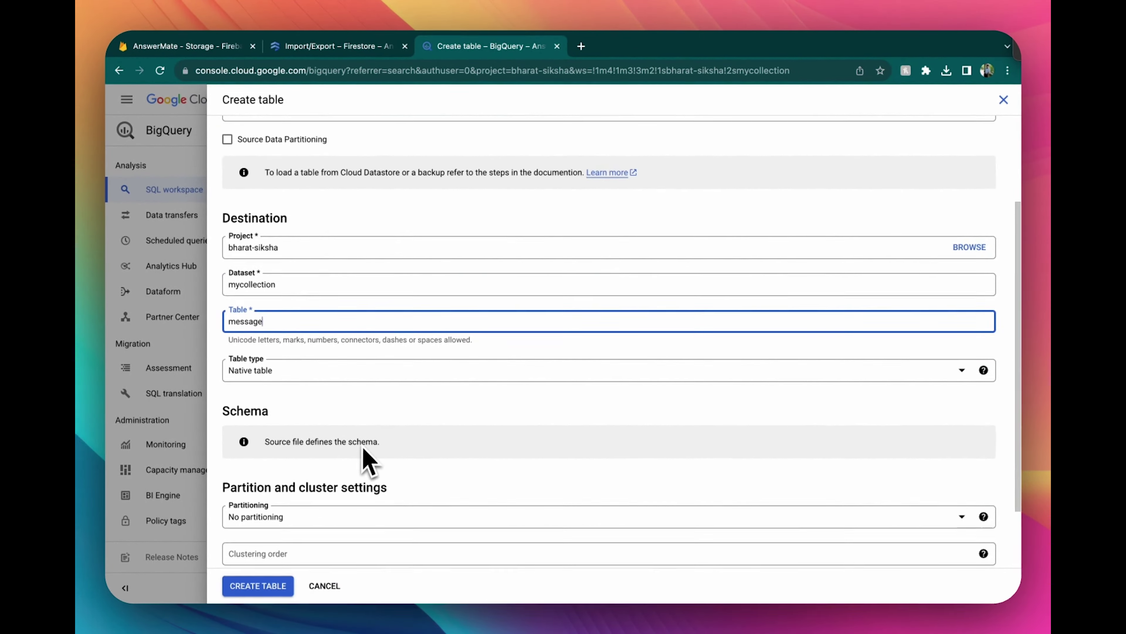
pyautogui.scroll(-3, 363, 447)
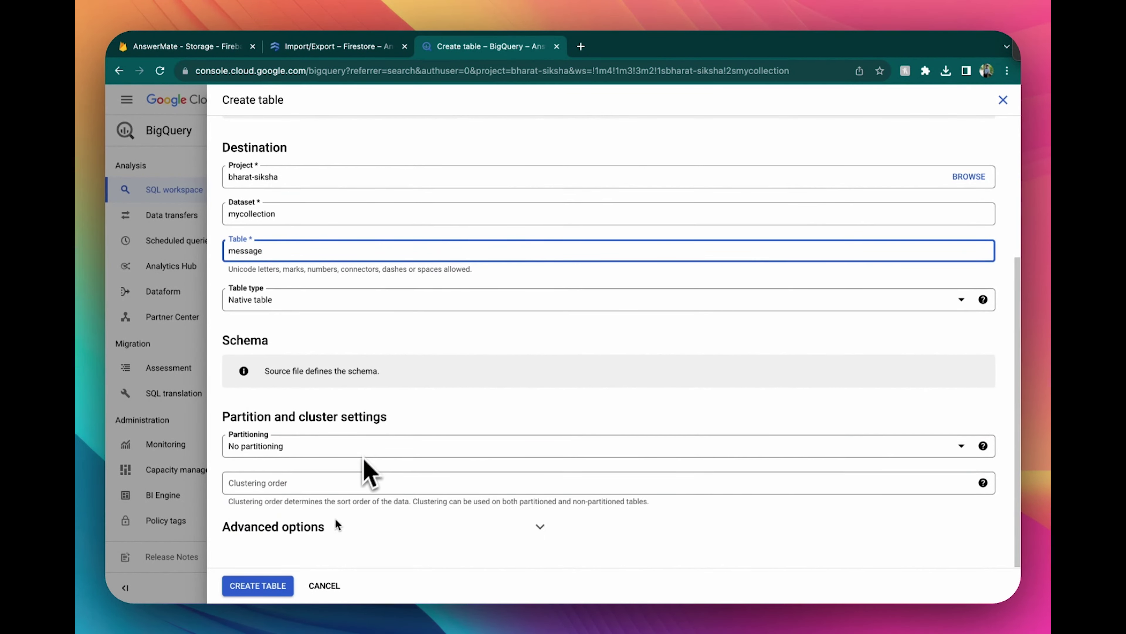
# Create the message table in mycollection, starting the load job.
pyautogui.click(281, 584)
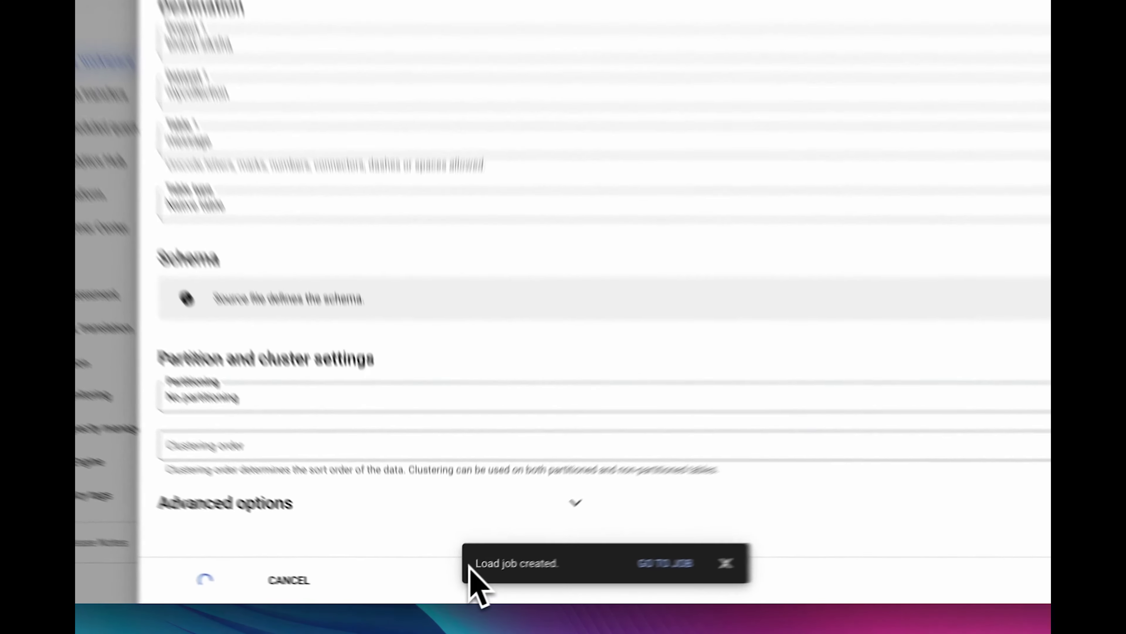
pyautogui.moveTo(463, 573); pyautogui.dragTo(532, 573)
pyautogui.click(647, 547)
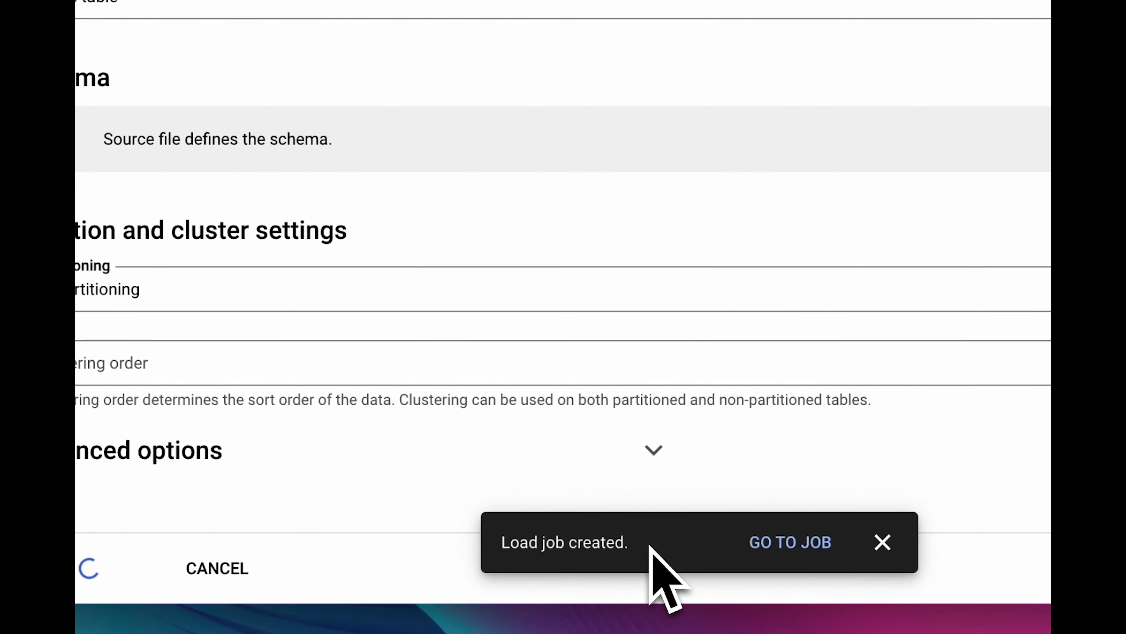
pyautogui.click(480, 550)
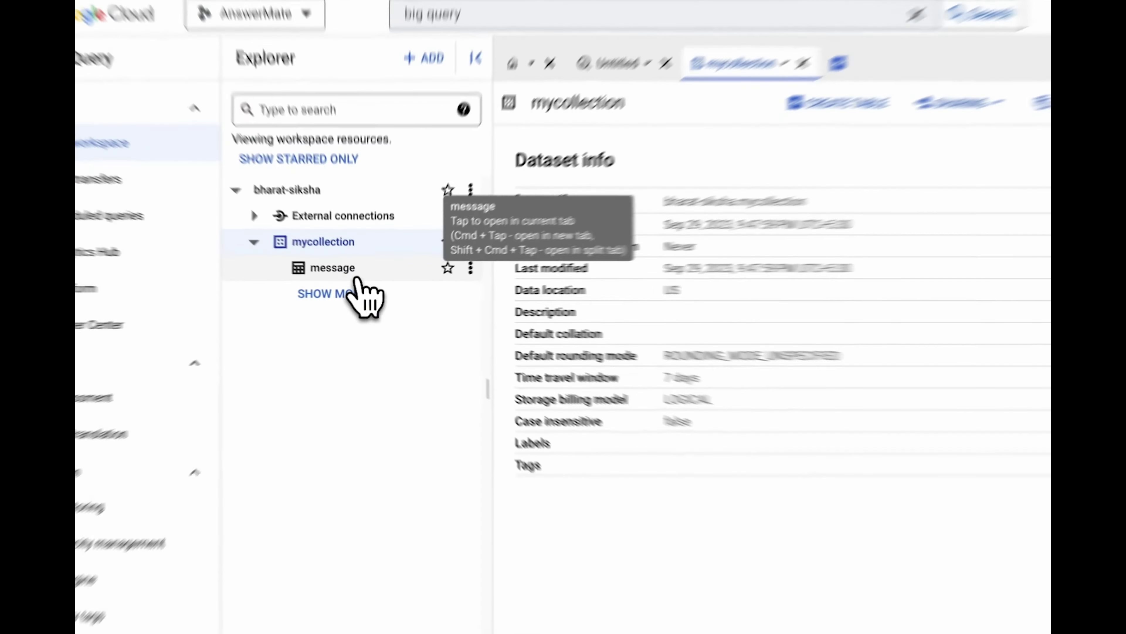
# Open a new query tab with SELECT * FROM mycollection.message LIMIT 1000.
pyautogui.click(363, 280)
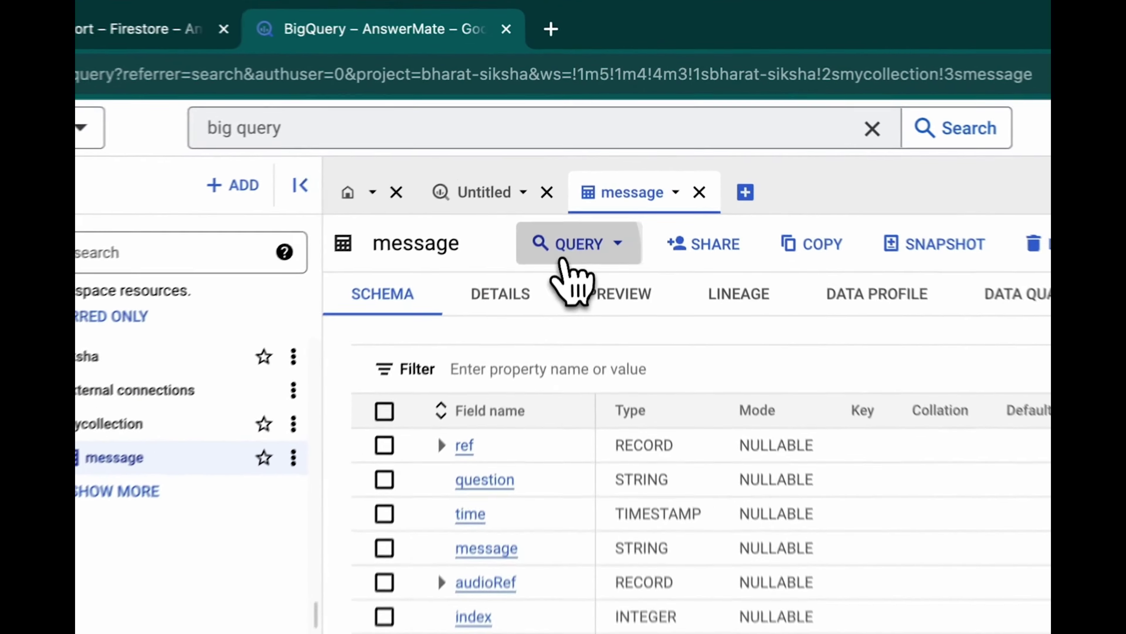
pyautogui.click(562, 262)
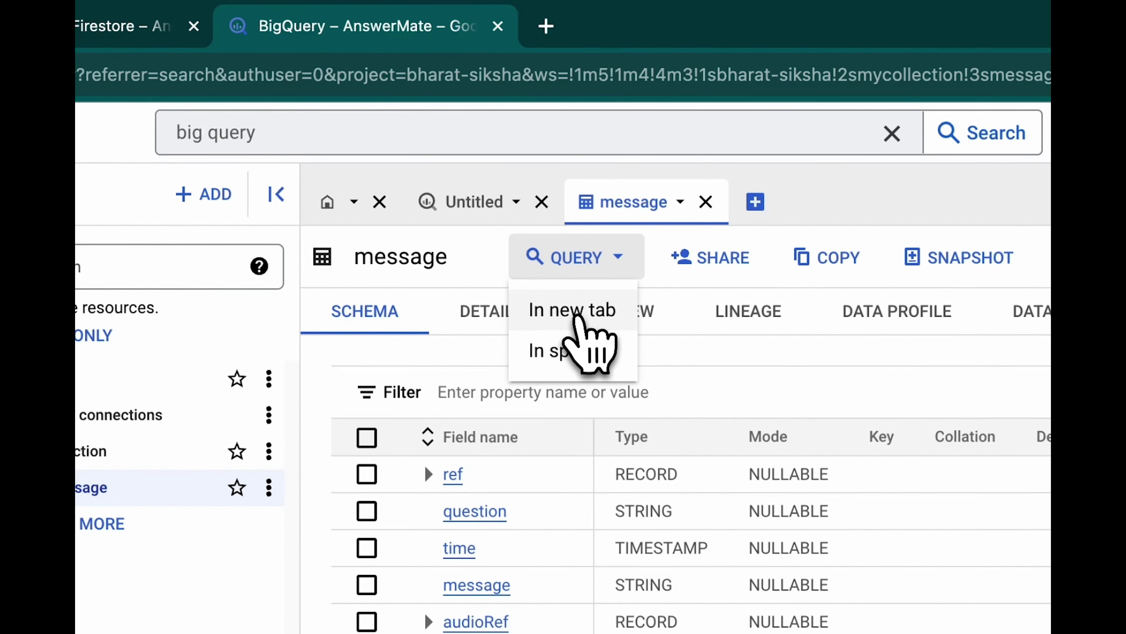
pyautogui.click(576, 352)
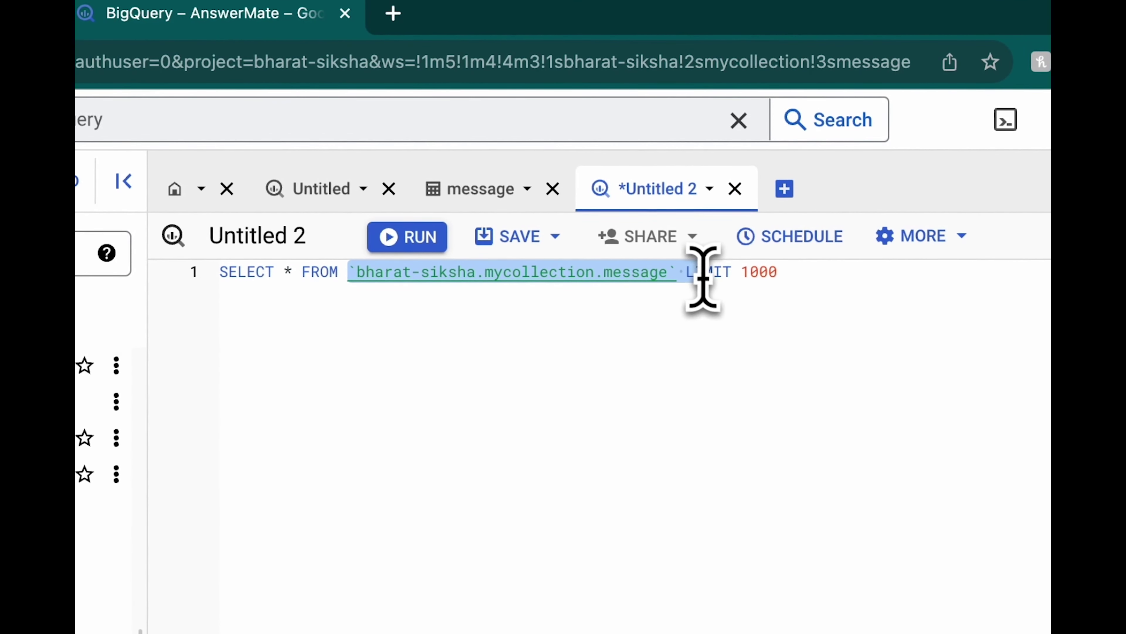
# Change the limit to 100000, run the query, and browse the message results as JSON.
pyautogui.click(720, 351)
pyautogui.write('00')
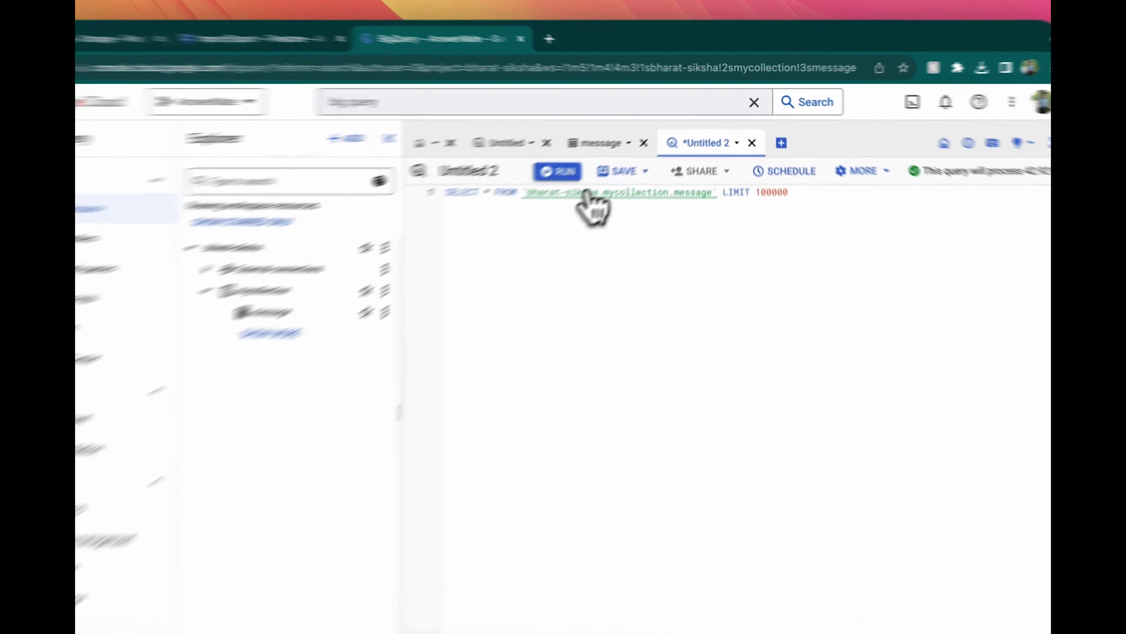
pyautogui.click(588, 158)
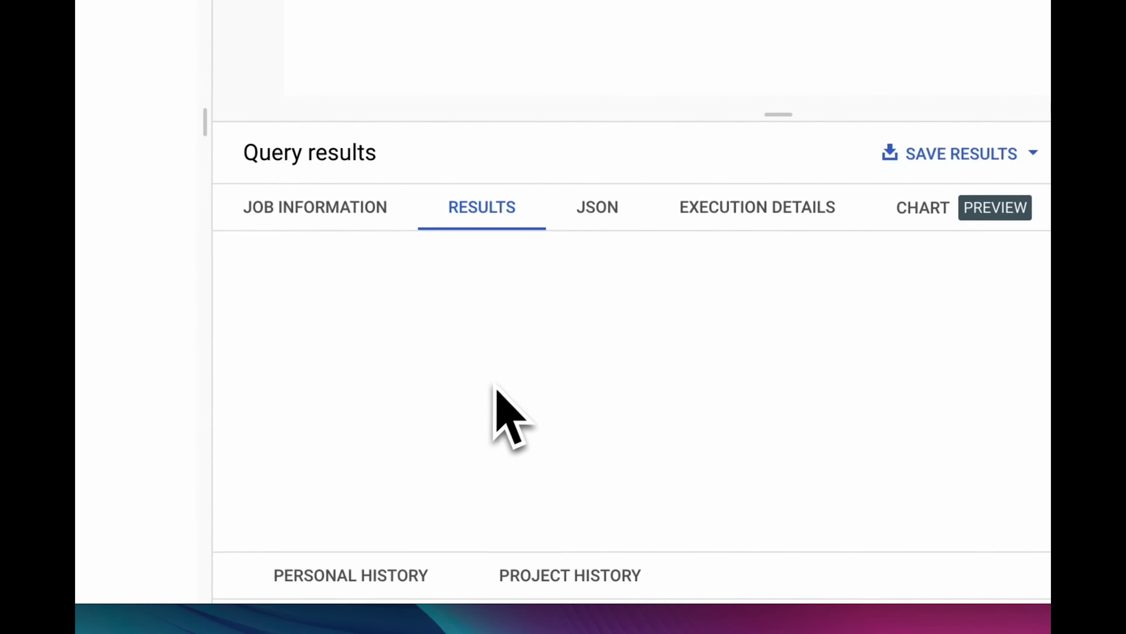
pyautogui.click(623, 224)
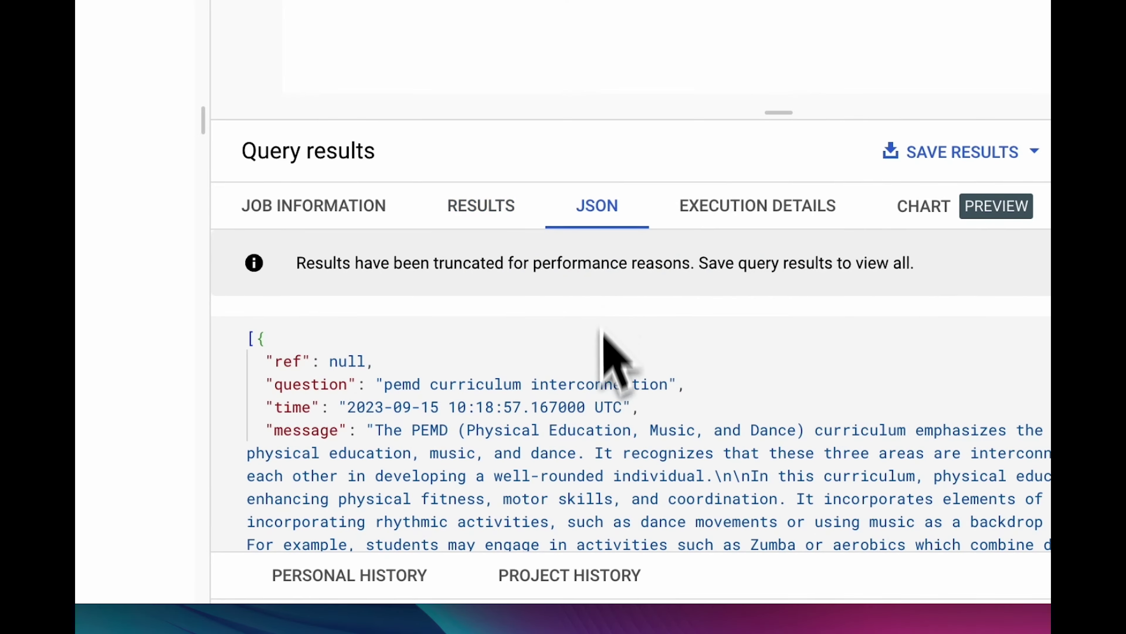
pyautogui.scroll(-5, 604, 337)
pyautogui.scroll(-10, 603, 479)
pyautogui.scroll(-10, 603, 490)
pyautogui.scroll(-5, 642, 539)
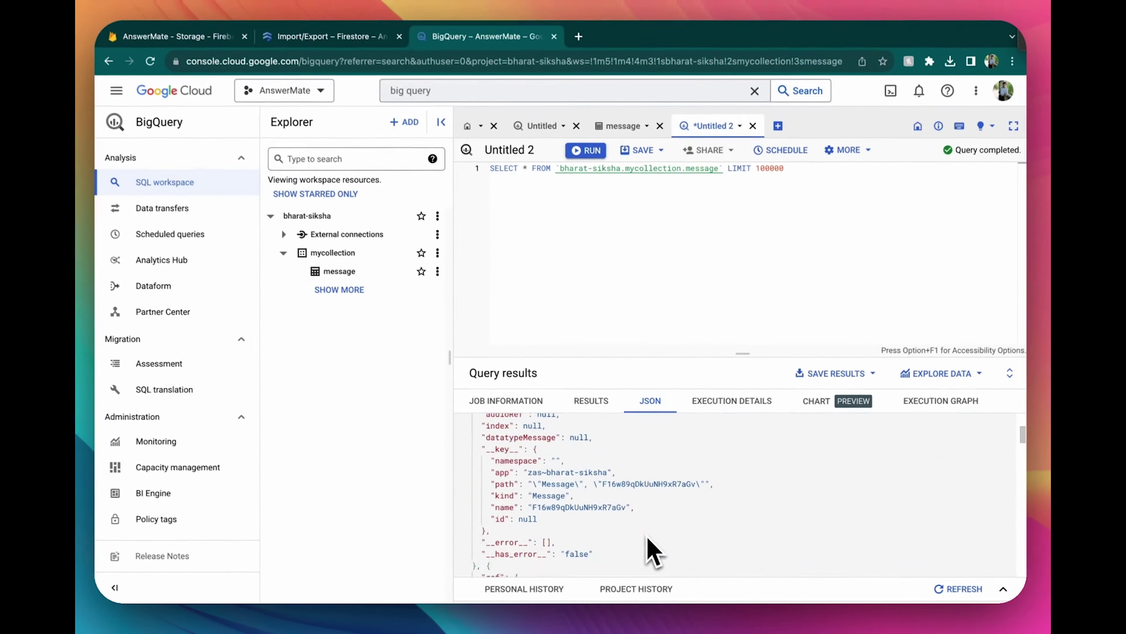
pyautogui.scroll(5, 648, 538)
pyautogui.scroll(15, 648, 538)
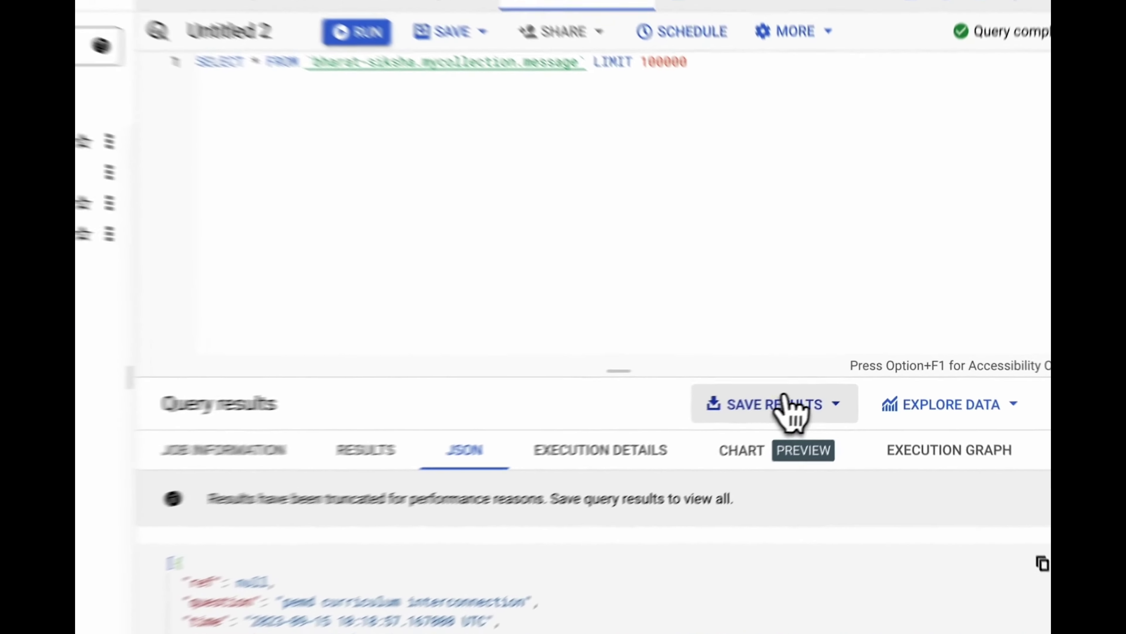
# Save the results to Google Sheets (5,048 of 29,739 rows) and open a new browser tab.
pyautogui.click(856, 378)
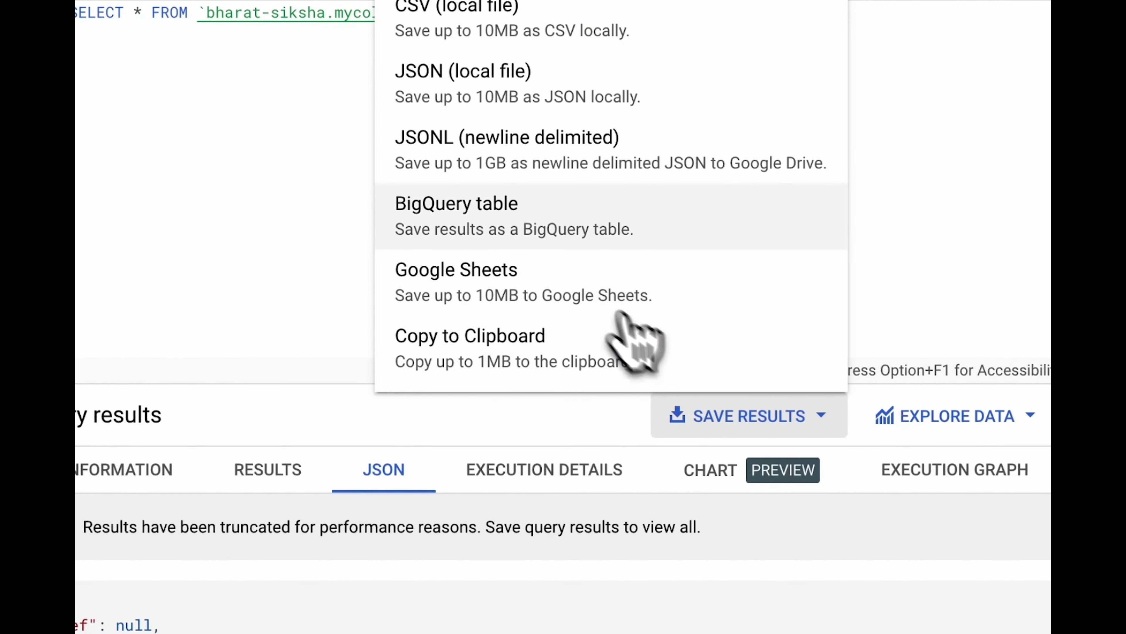
pyautogui.click(481, 279)
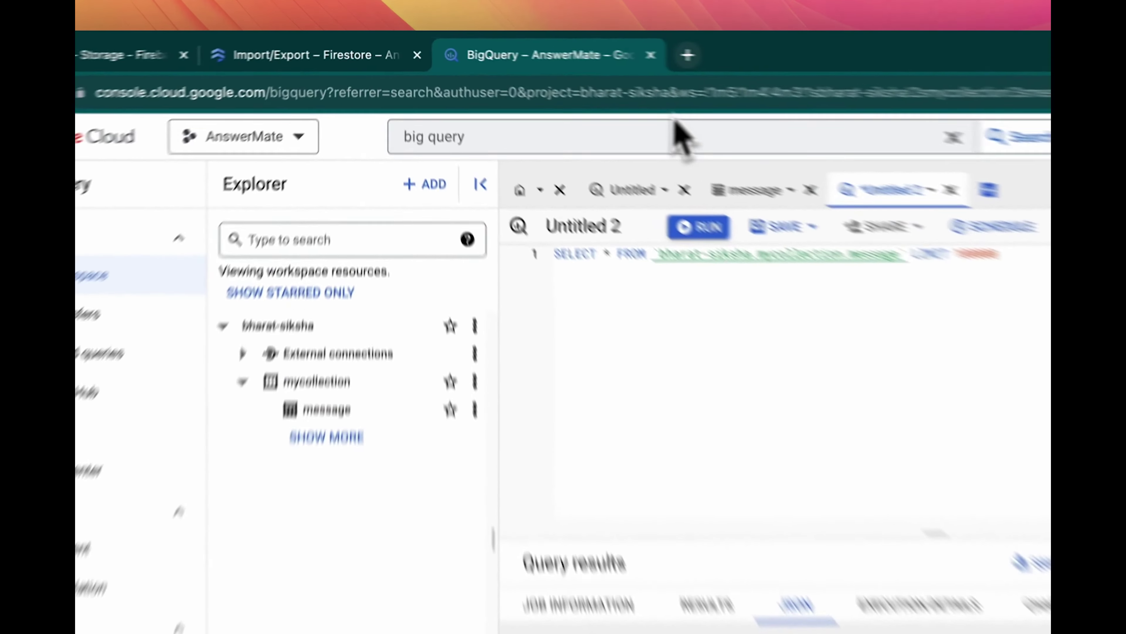
pyautogui.click(687, 53)
pyautogui.write('she')
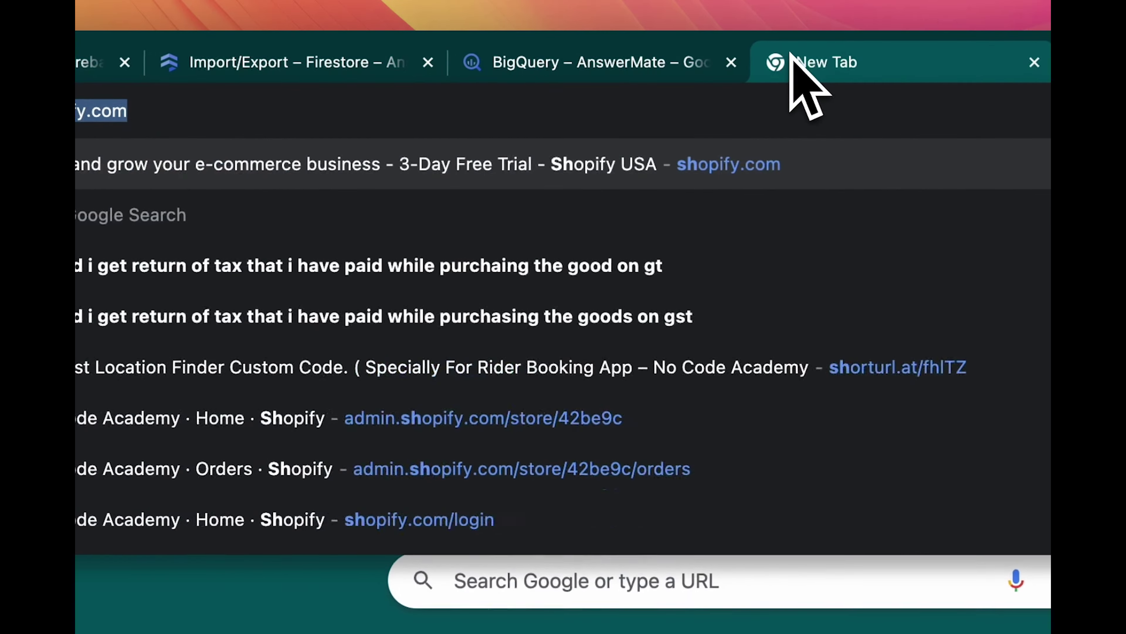
pyautogui.write('et')
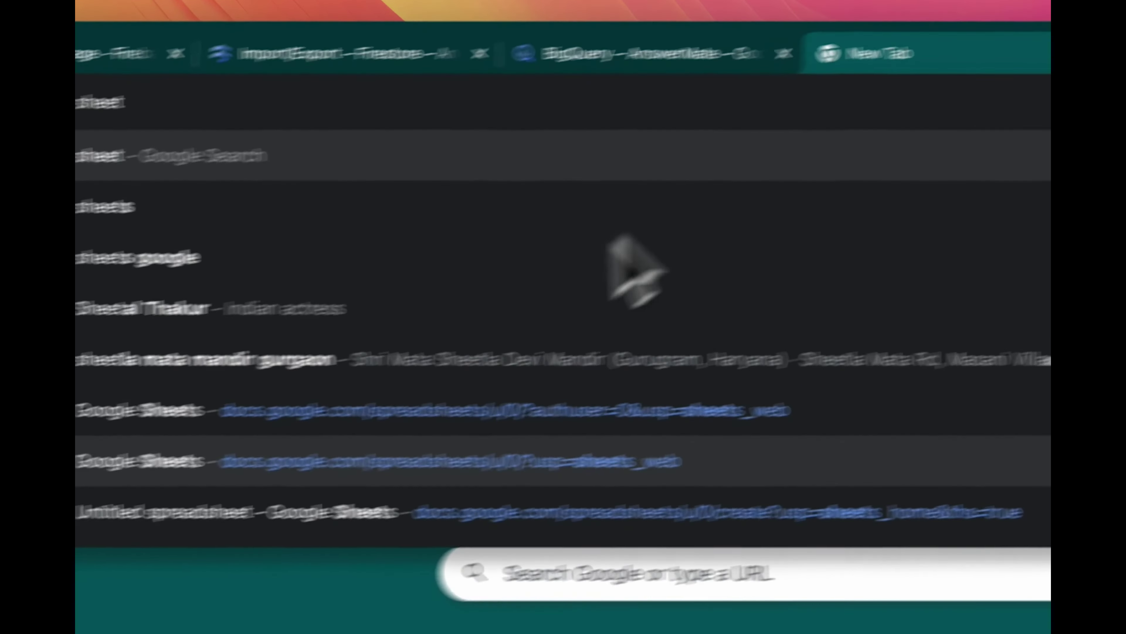
pyautogui.press('Down')
pyautogui.press('Down')
pyautogui.press('Down')
pyautogui.press('Return')
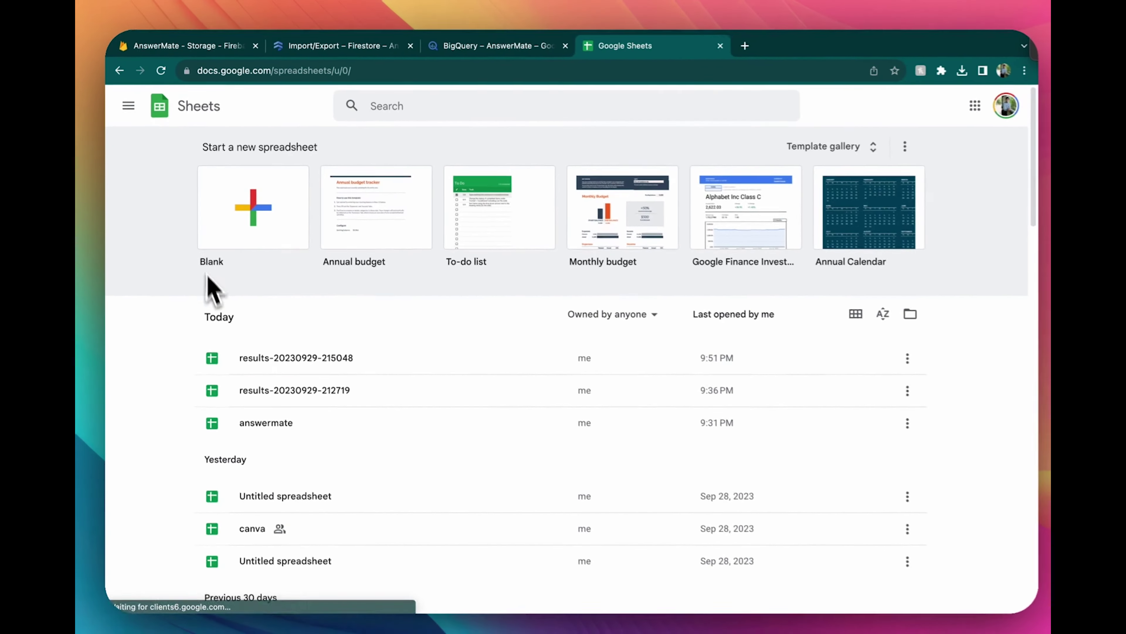
pyautogui.click(704, 357)
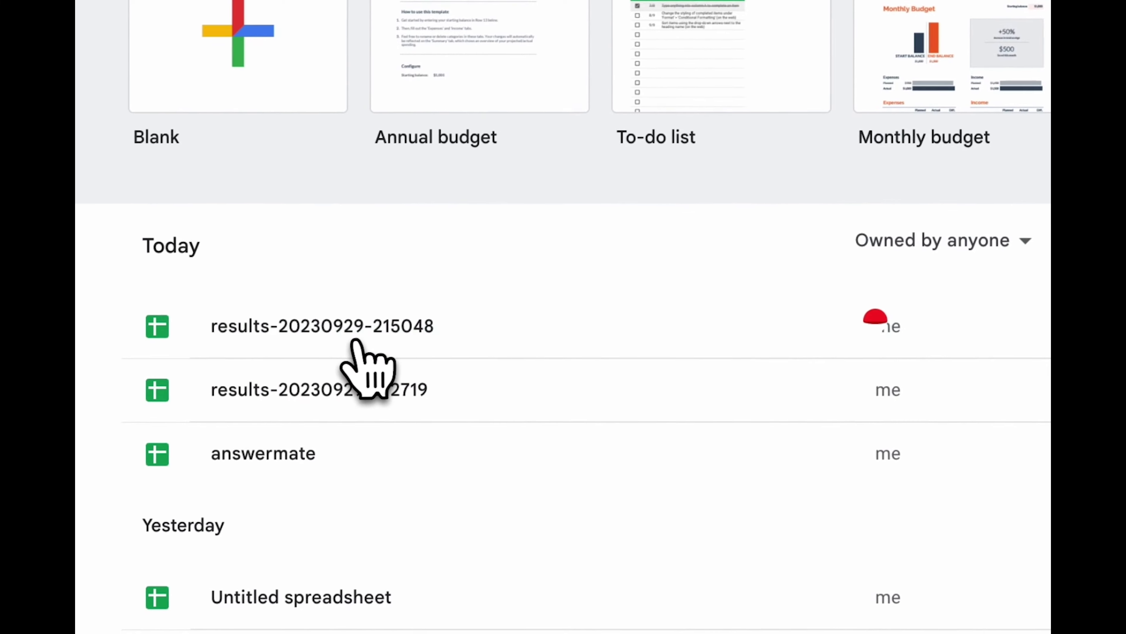
pyautogui.click(354, 341)
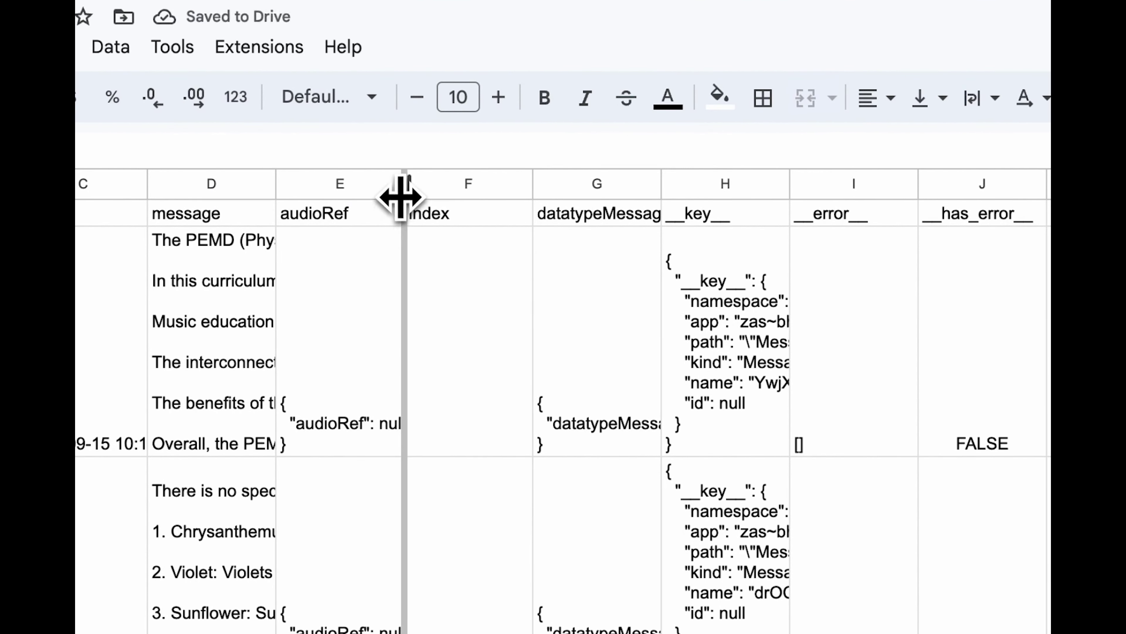
# Widen the audioRef and datatypeMessage columns to read the data.
pyautogui.moveTo(399, 191); pyautogui.dragTo(603, 184)
pyautogui.scroll(-5, 370, 470)
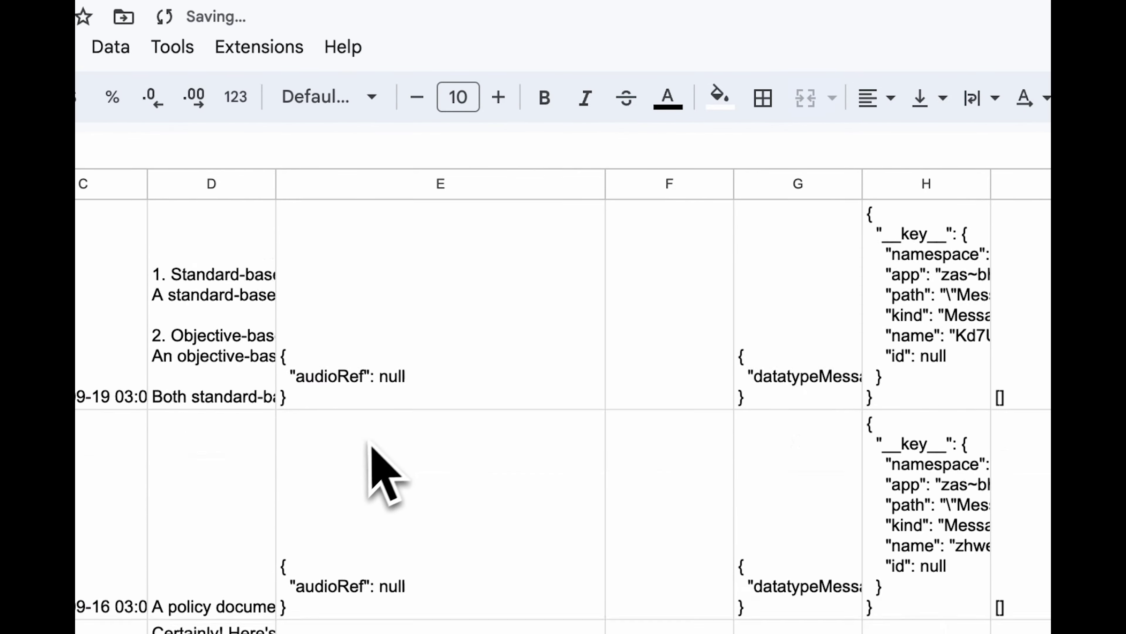
pyautogui.scroll(-5, 357, 455)
pyautogui.scroll(-5, 369, 484)
pyautogui.scroll(-5, 370, 484)
pyautogui.scroll(-5, 370, 484)
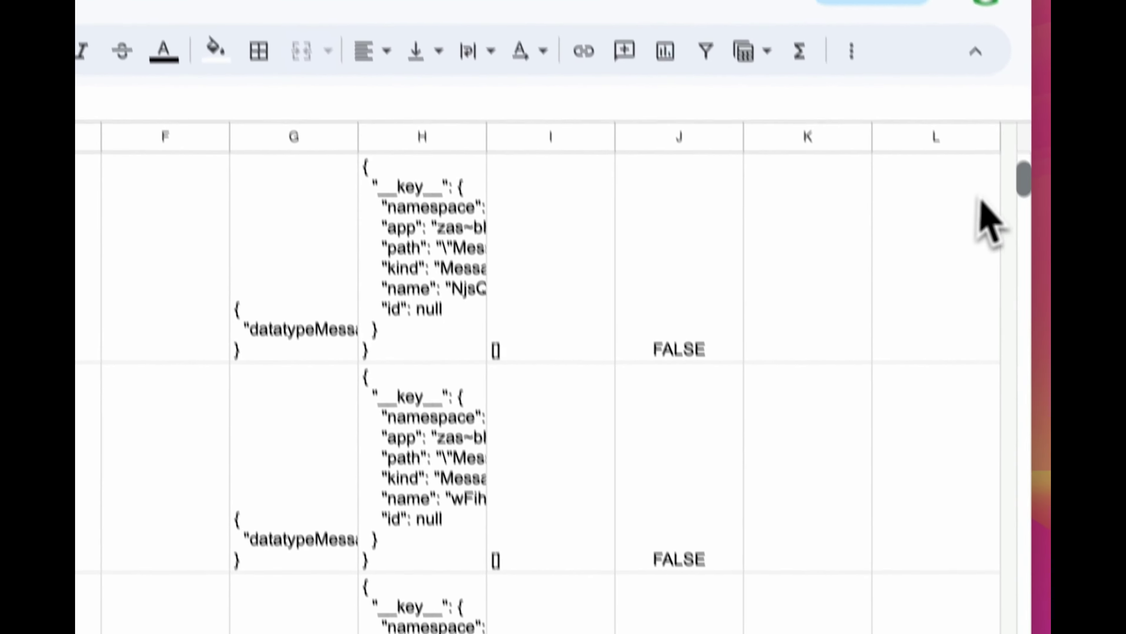
pyautogui.moveTo(1022, 177); pyautogui.dragTo(1031, 590)
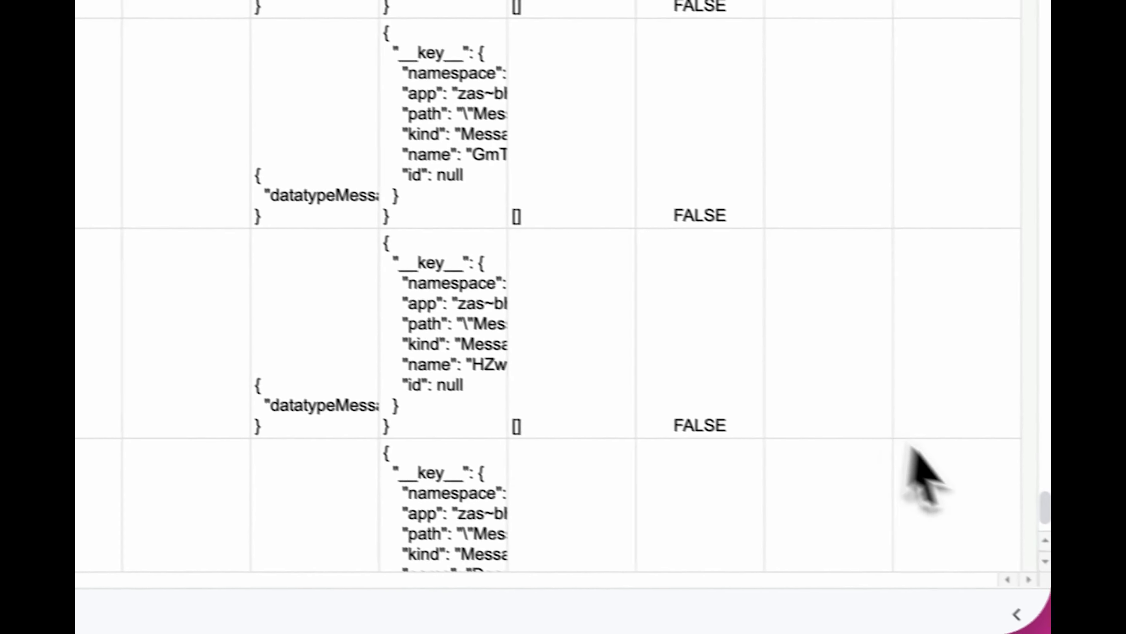
pyautogui.moveTo(1016, 499); pyautogui.dragTo(1015, 133)
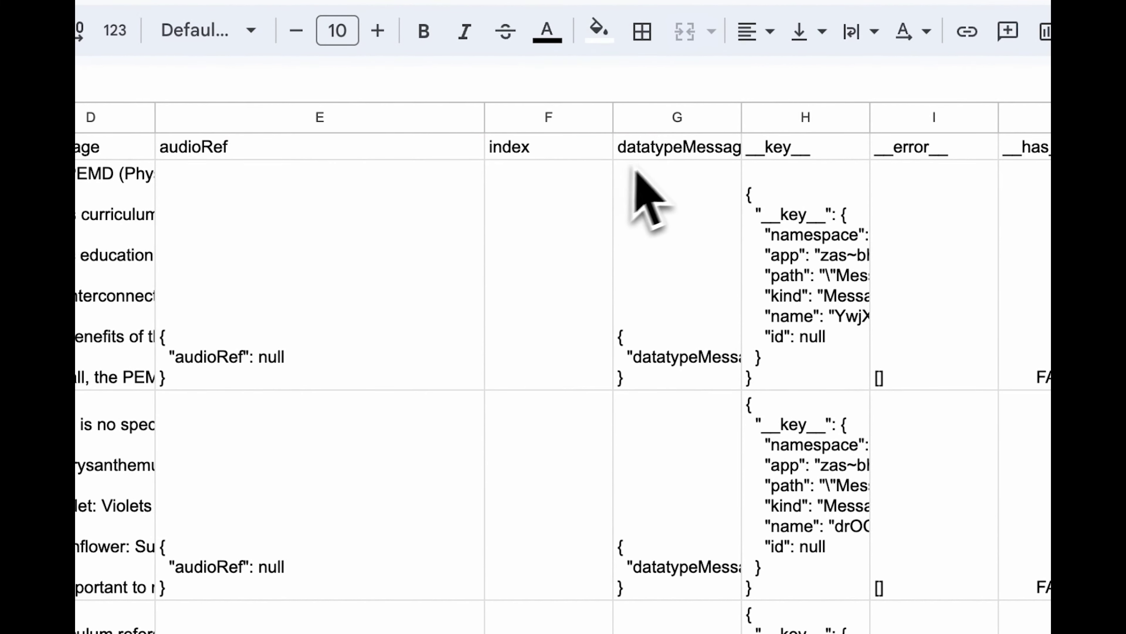
pyautogui.moveTo(734, 128); pyautogui.dragTo(534, 249)
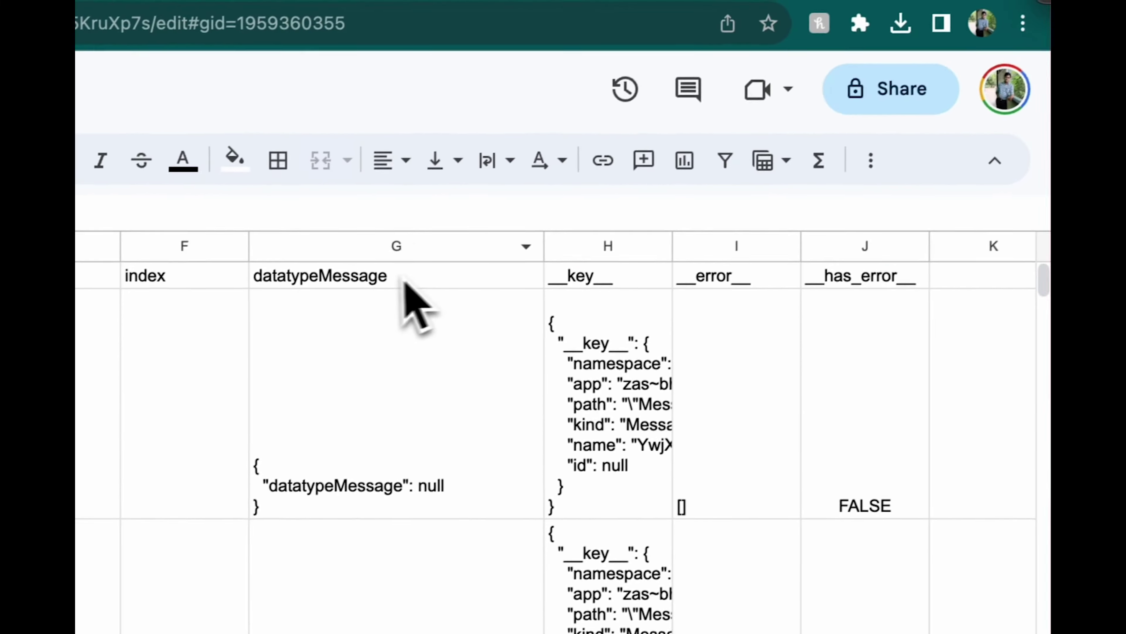
# Empty the datatypeMessage, __key__ and __error__ columns and widen the message column D.
pyautogui.click(341, 284)
pyautogui.hotkey('shift', 'Right')
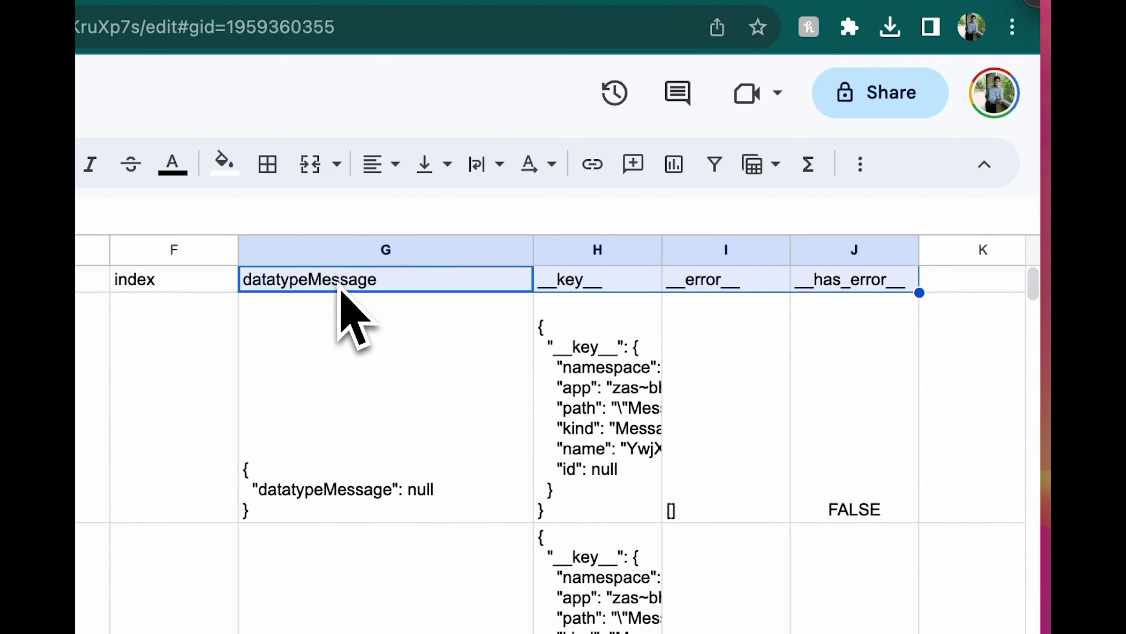
pyautogui.click(539, 331)
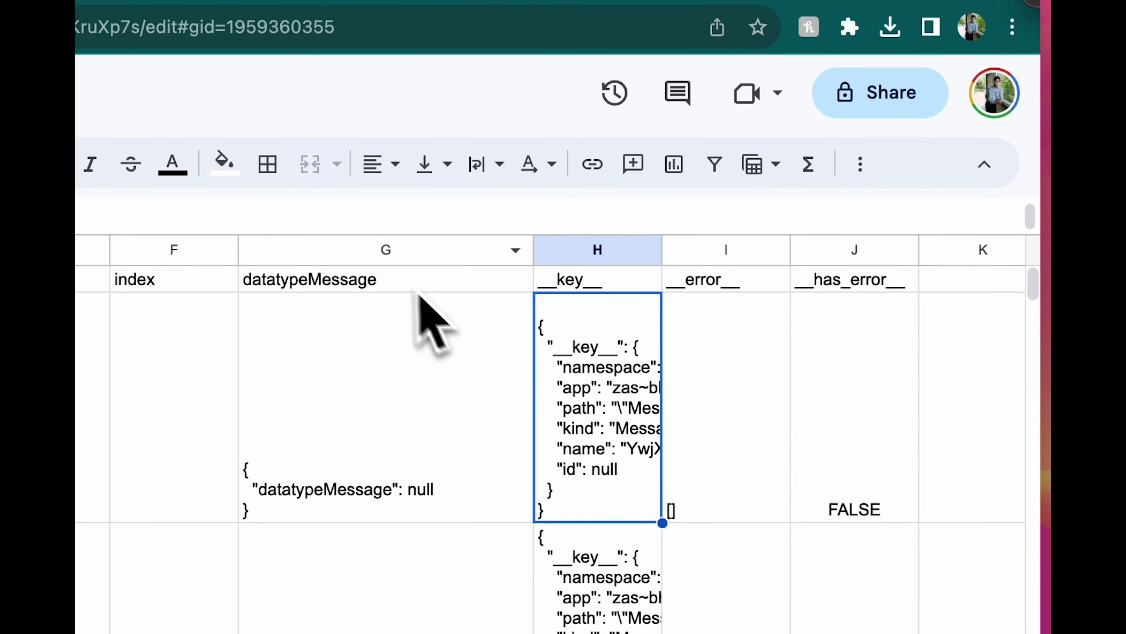
pyautogui.click(379, 249)
pyautogui.moveTo(389, 249); pyautogui.dragTo(427, 241)
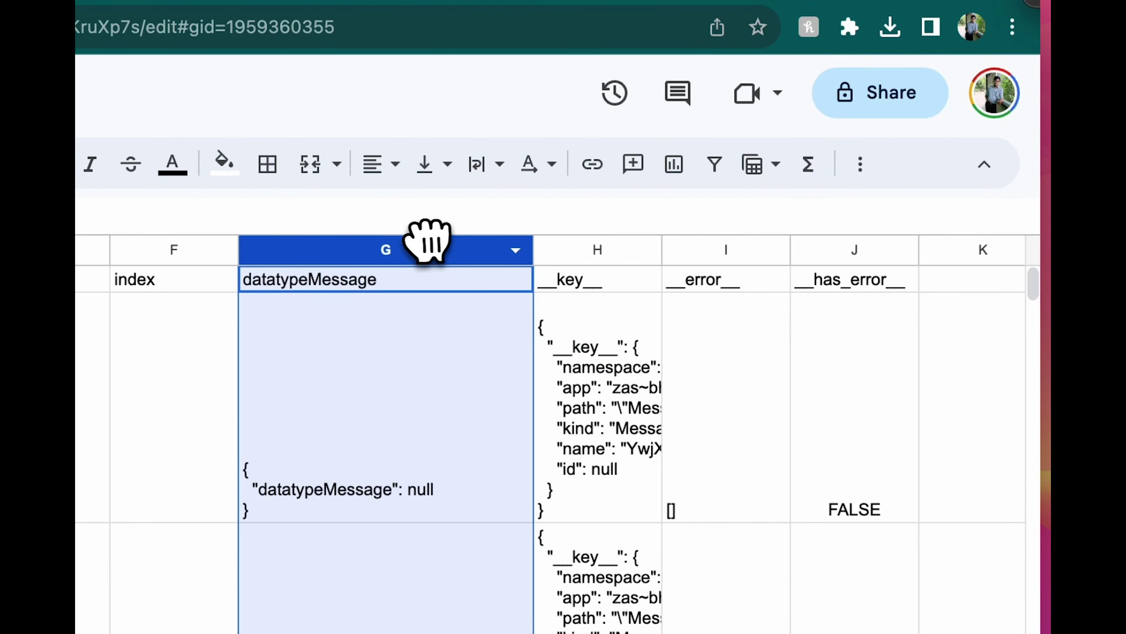
pyautogui.click(549, 249)
pyautogui.press('Delete')
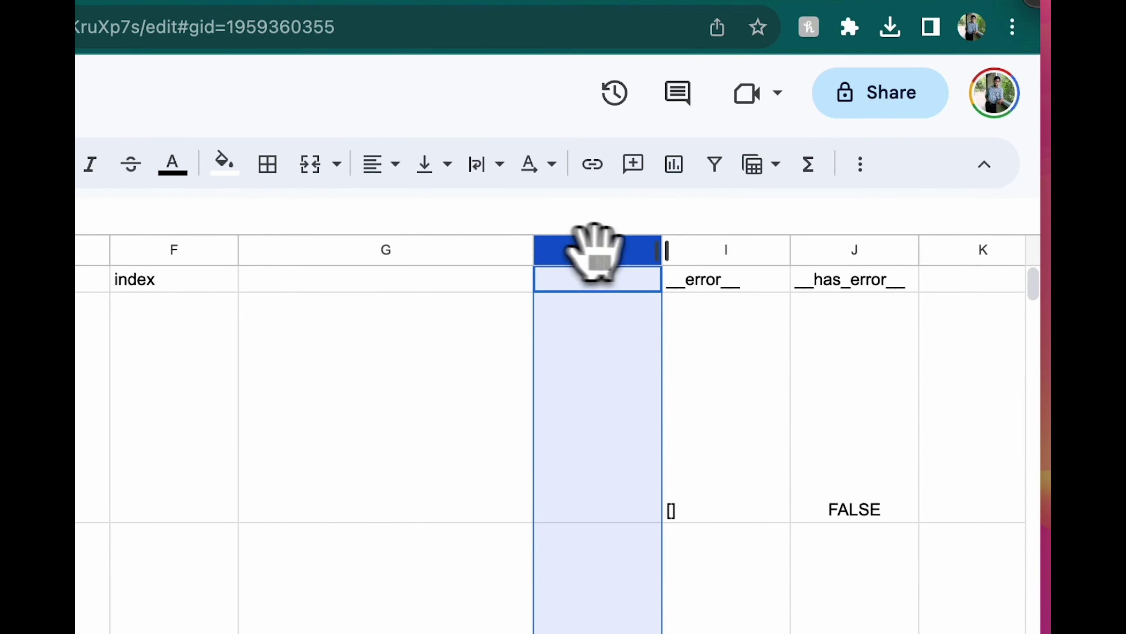
pyautogui.click(737, 275)
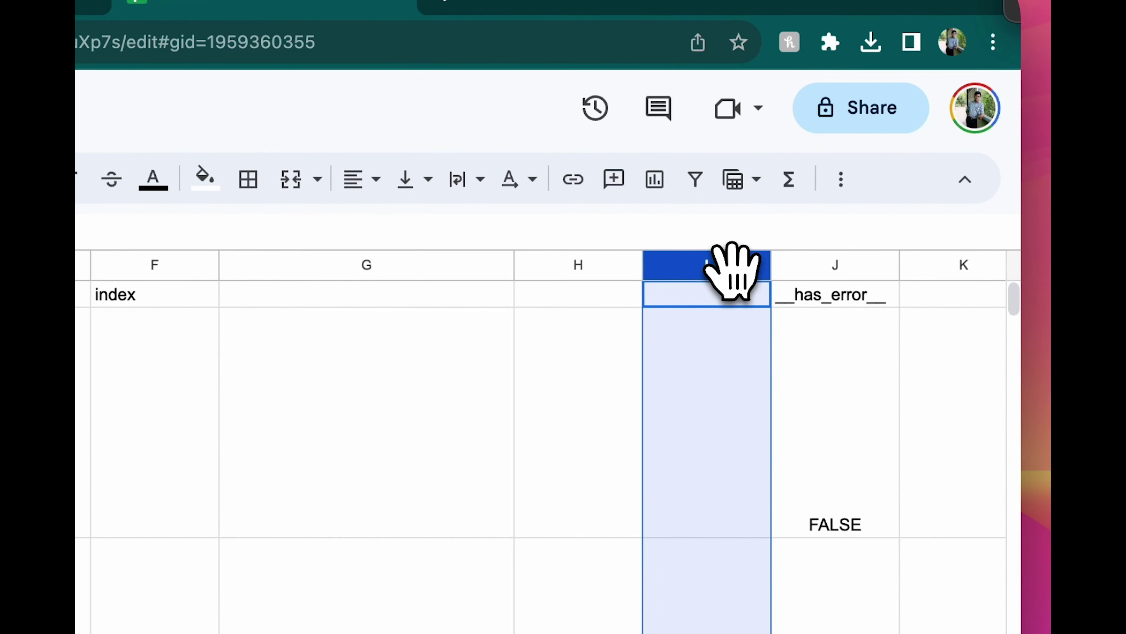
pyautogui.click(803, 275)
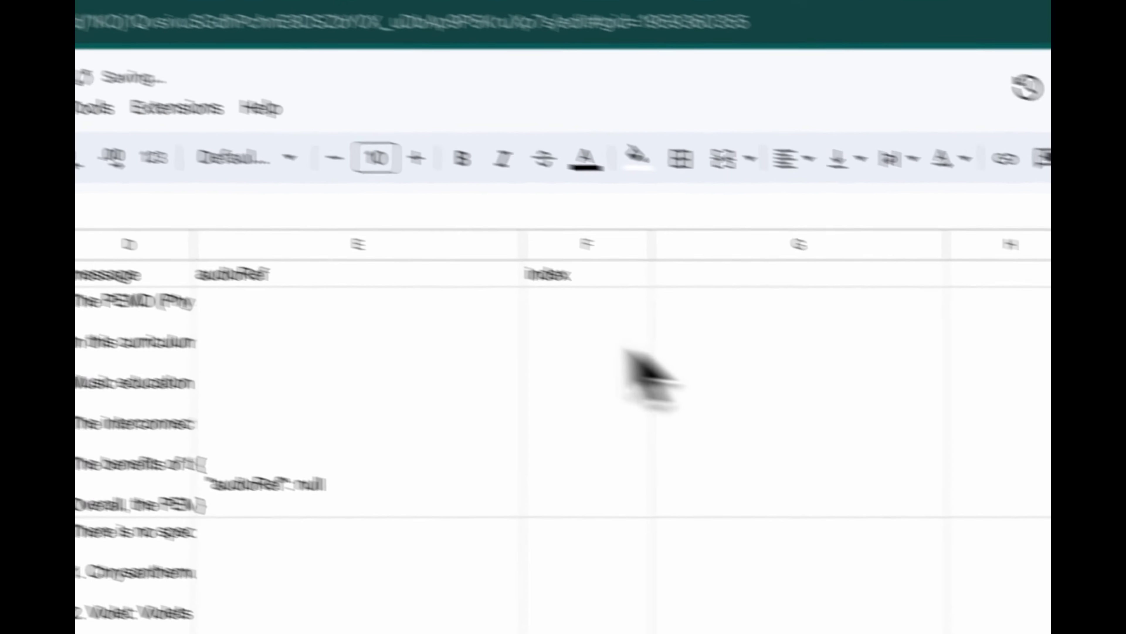
pyautogui.moveTo(388, 305); pyautogui.dragTo(673, 304)
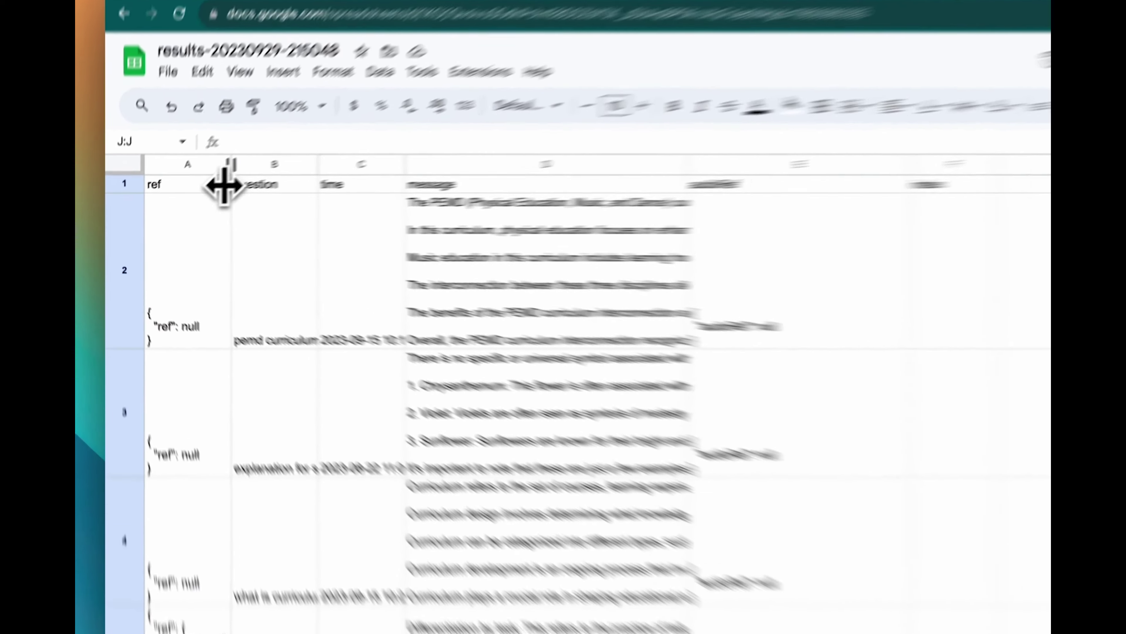
# Clear the ref column A and make A1 the new 'id' header.
pyautogui.moveTo(199, 182); pyautogui.dragTo(327, 182)
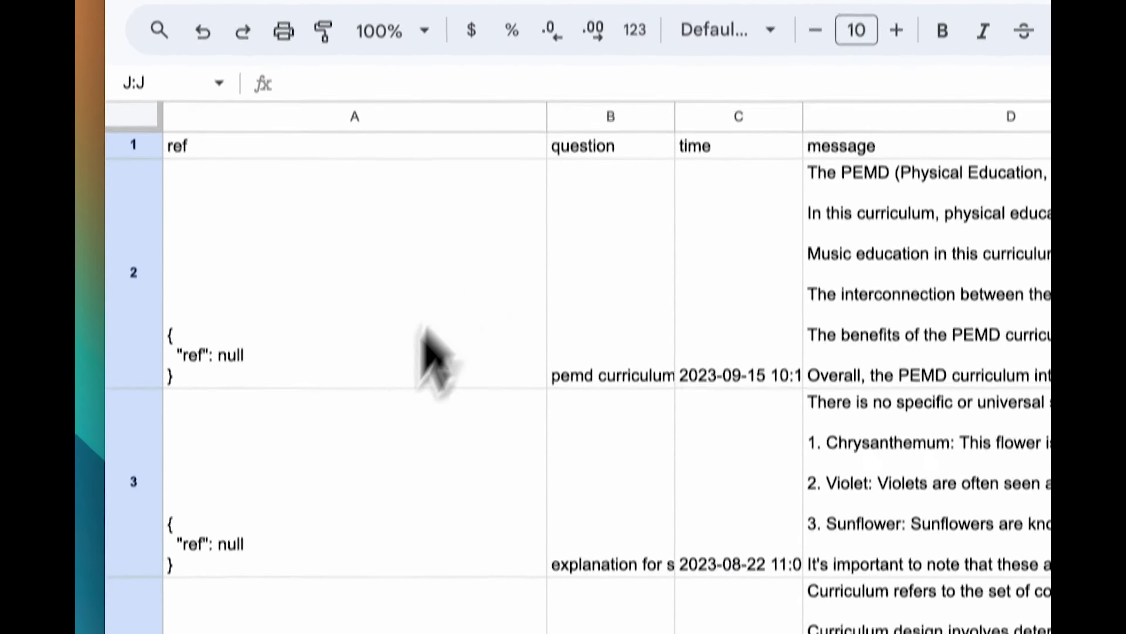
pyautogui.scroll(-10, 248, 332)
pyautogui.scroll(-5, 326, 498)
pyautogui.scroll(20, 312, 516)
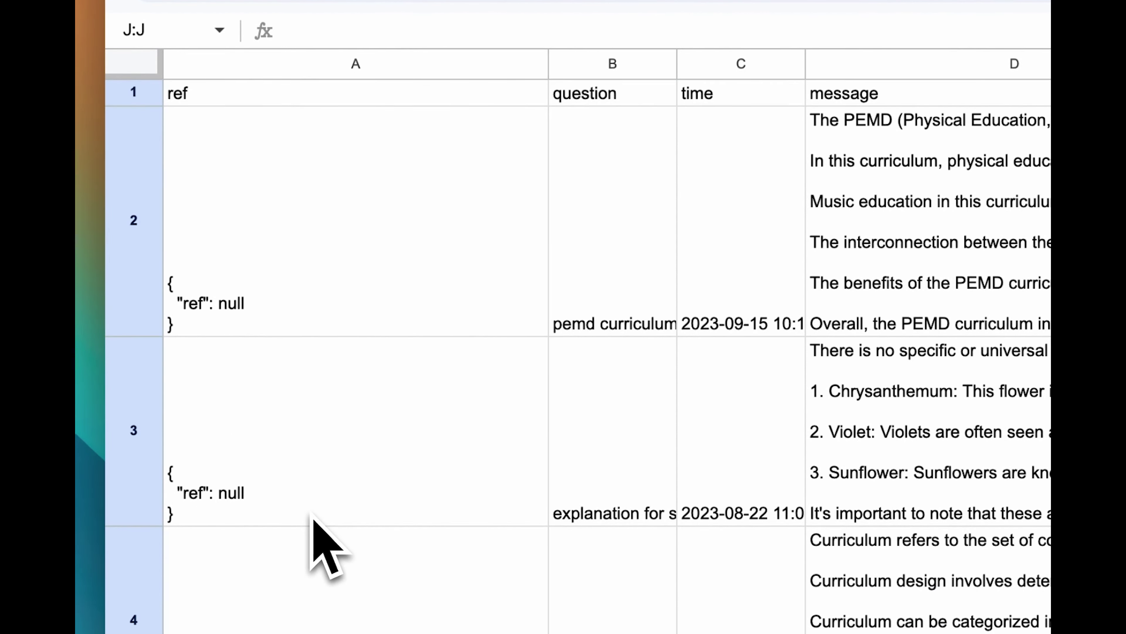
pyautogui.scroll(-5, 314, 488)
pyautogui.scroll(5, 327, 537)
pyautogui.click(247, 160)
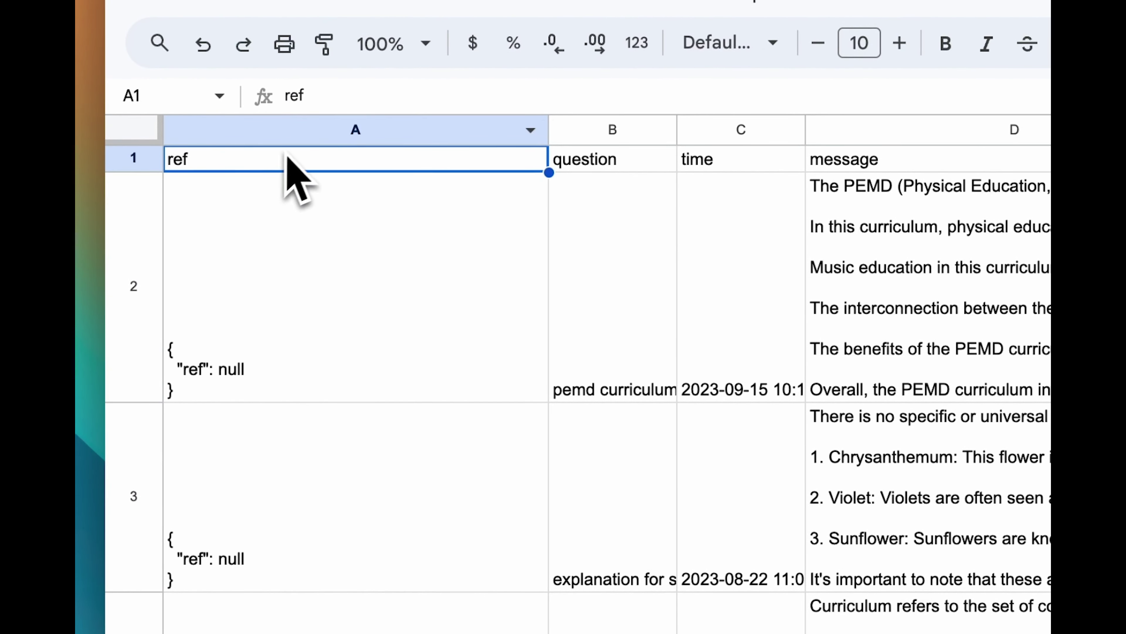
pyautogui.click(296, 130)
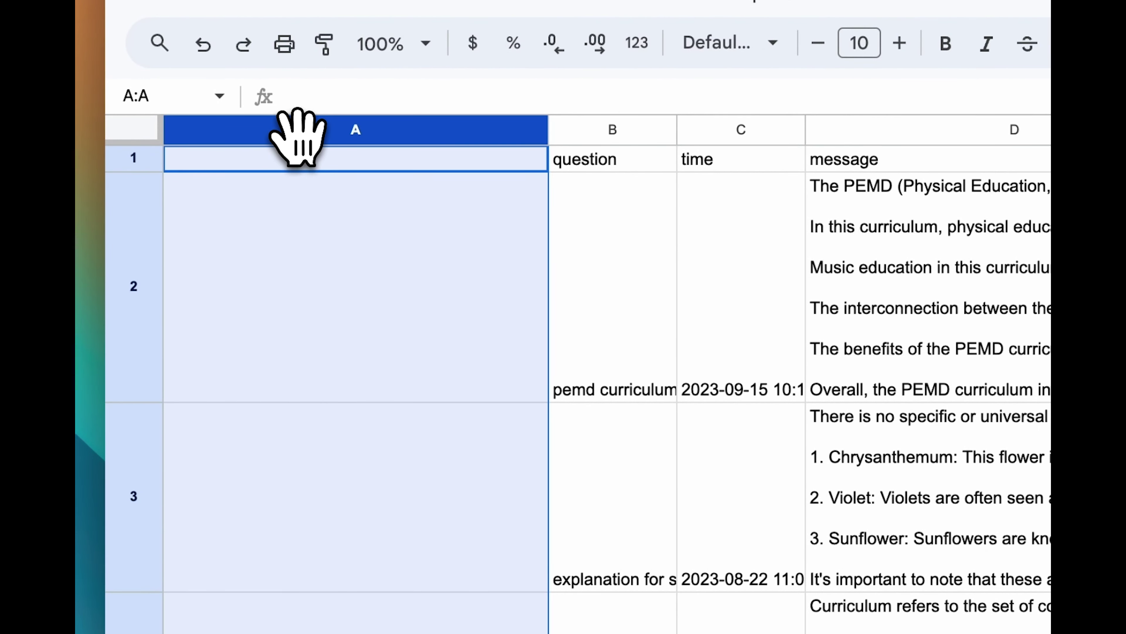
pyautogui.click(616, 295)
pyautogui.click(410, 165)
pyautogui.write('id')
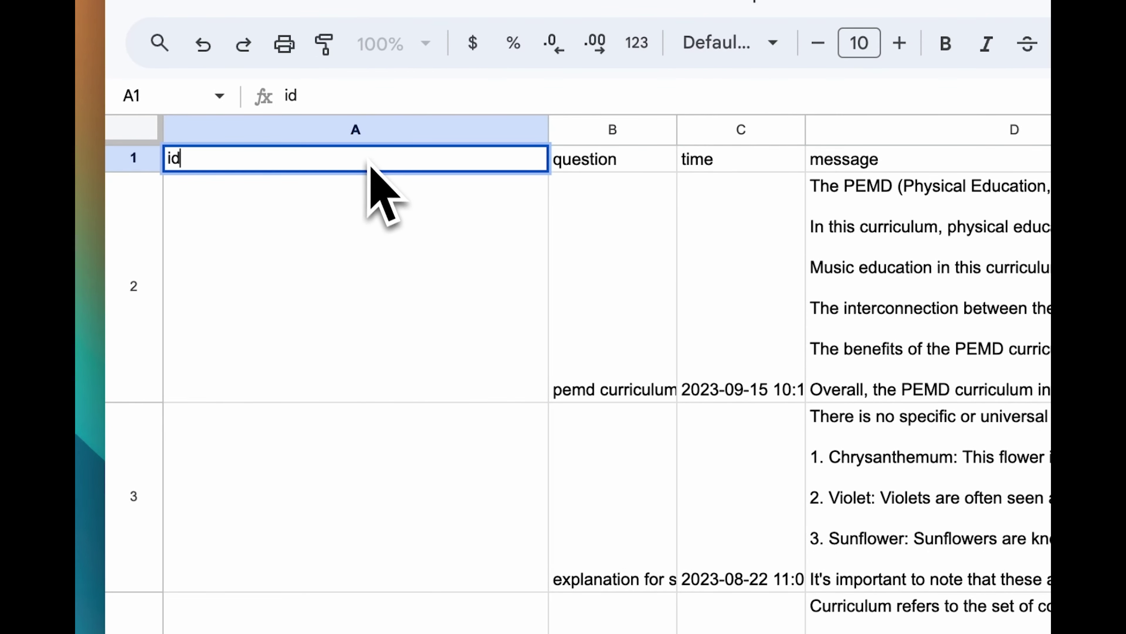
# Number column A from 1 through 5048, ending at row 5049.
pyautogui.click(387, 233)
pyautogui.write('1')
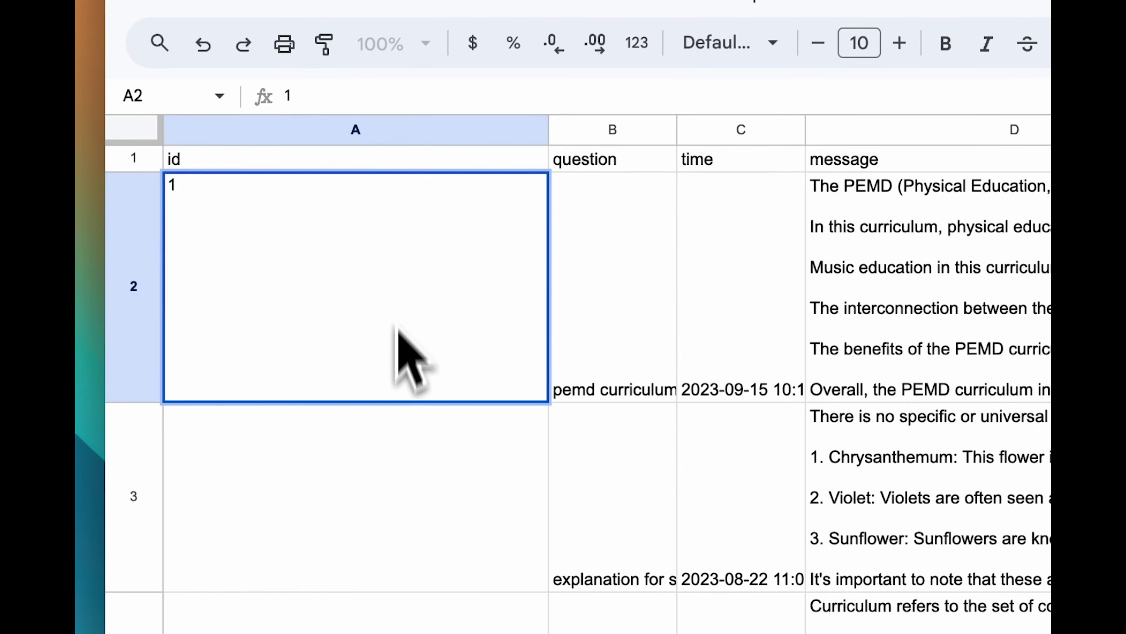
pyautogui.click(387, 444)
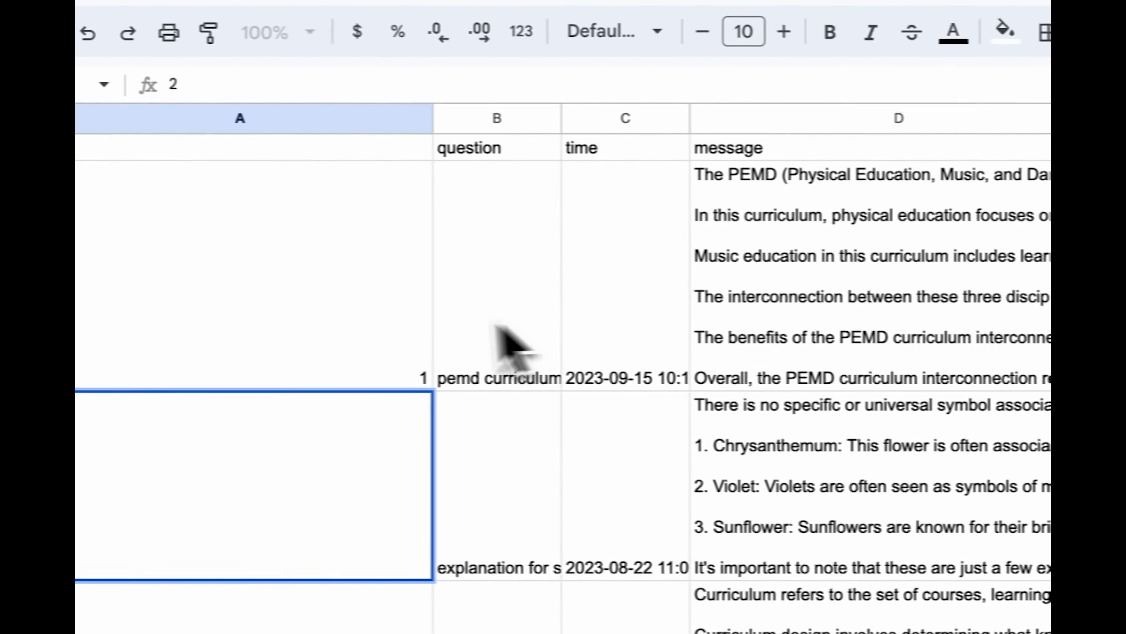
pyautogui.write('2')
pyautogui.press('Up')
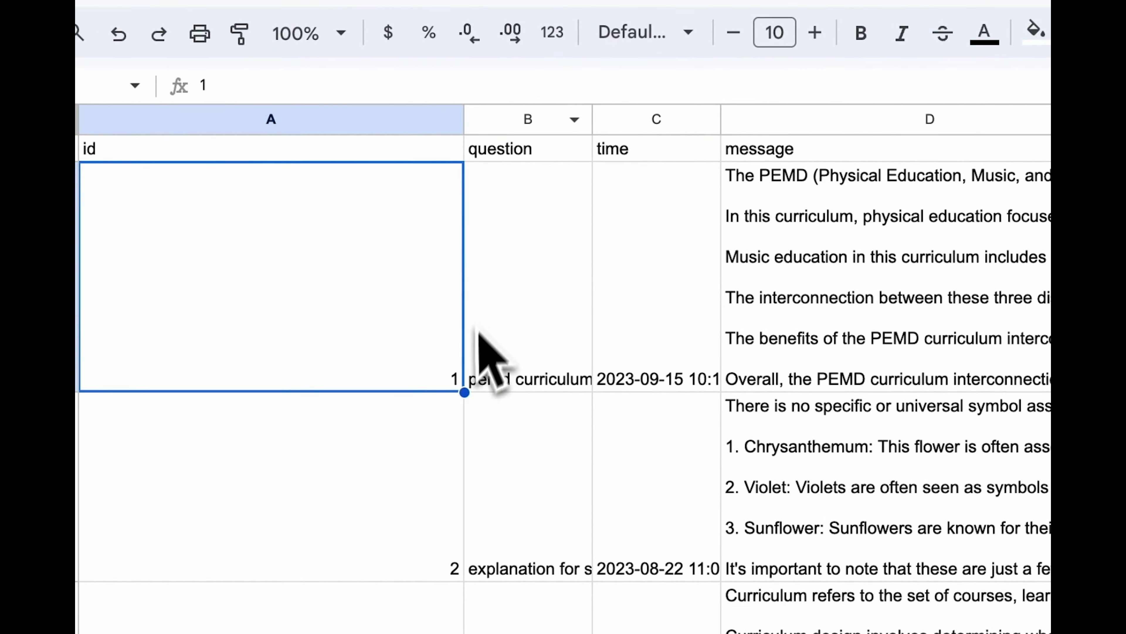
pyautogui.moveTo(463, 392)
pyautogui.mouseDown()
pyautogui.moveTo(546, 231)
pyautogui.moveTo(566, 606)
pyautogui.mouseUp()
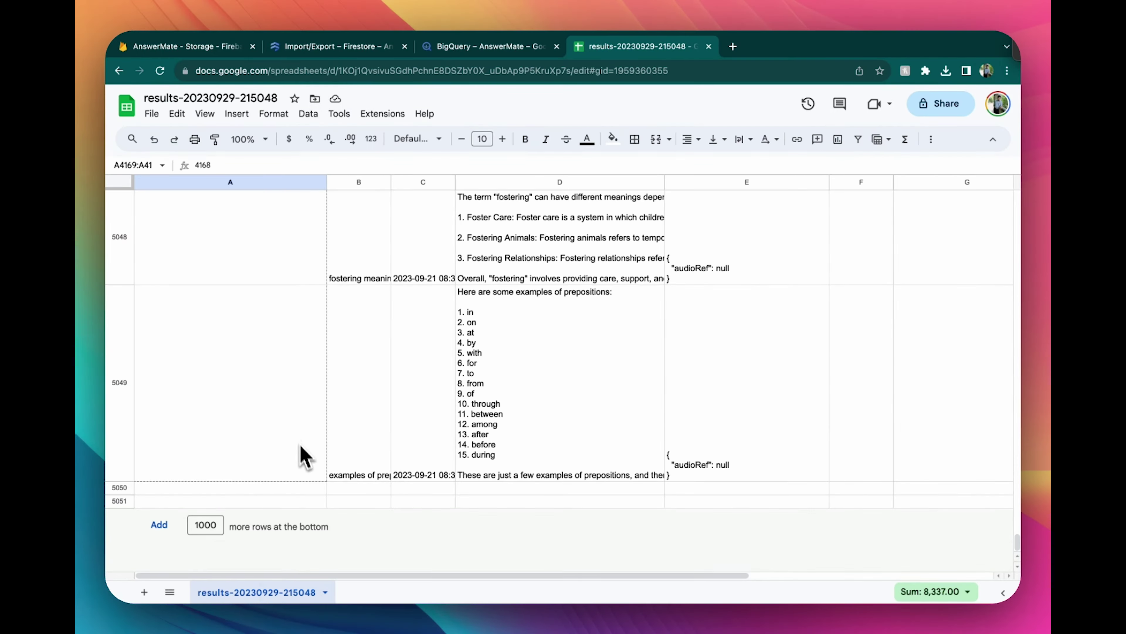
pyautogui.moveTo(566, 606); pyautogui.dragTo(424, 440)
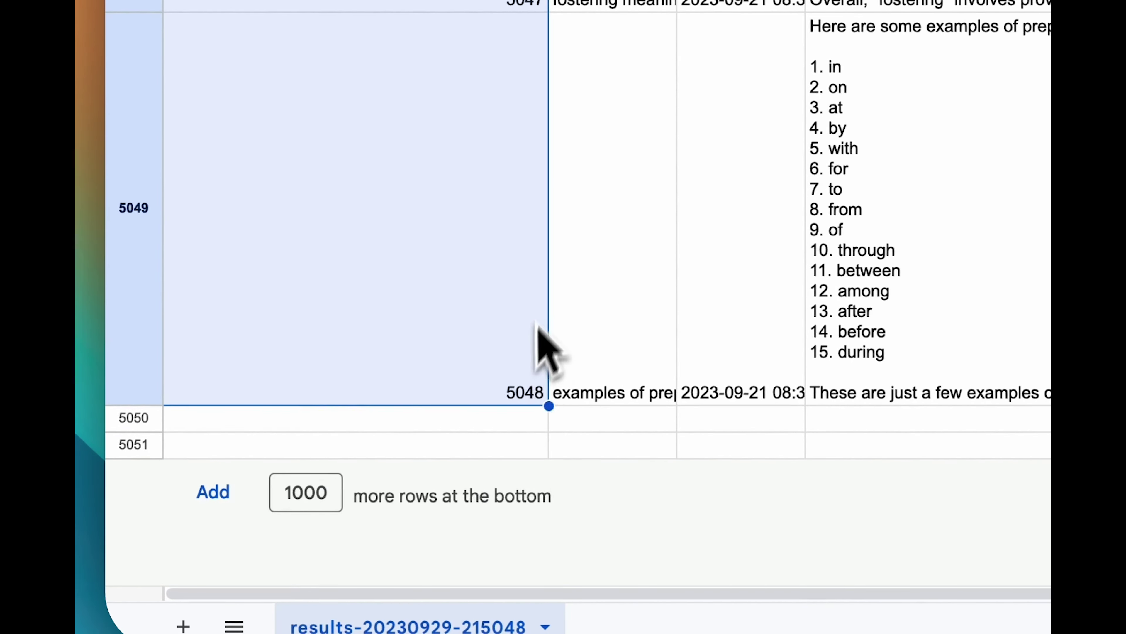
pyautogui.click(558, 284)
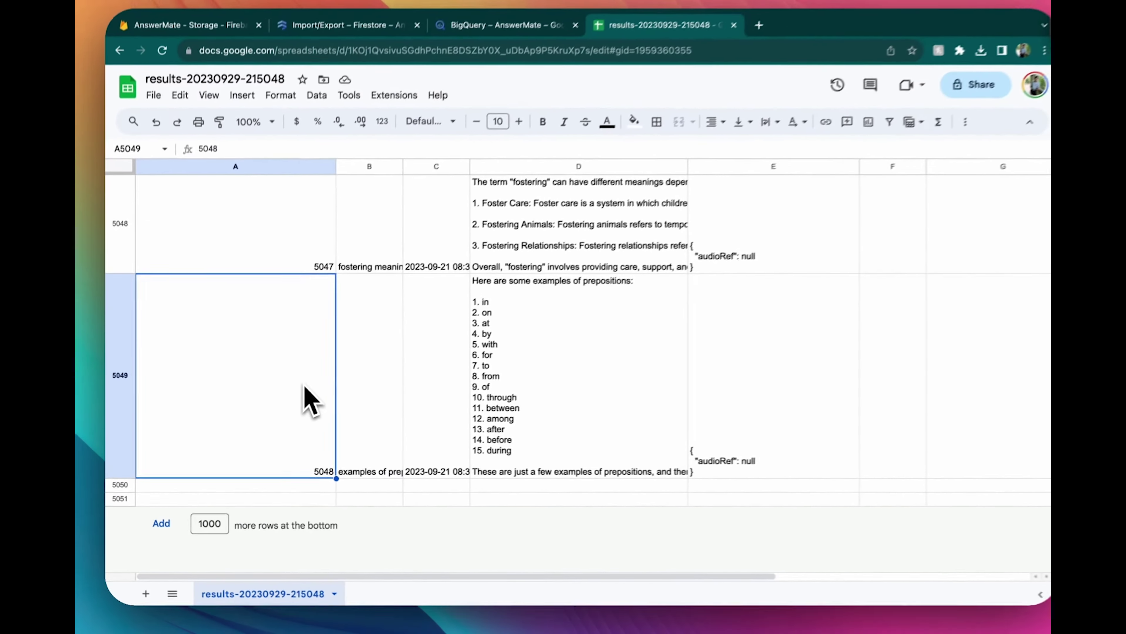
pyautogui.scroll(15, 297, 401)
pyautogui.scroll(5, 296, 394)
pyautogui.scroll(5, 297, 402)
pyautogui.scroll(5, 296, 402)
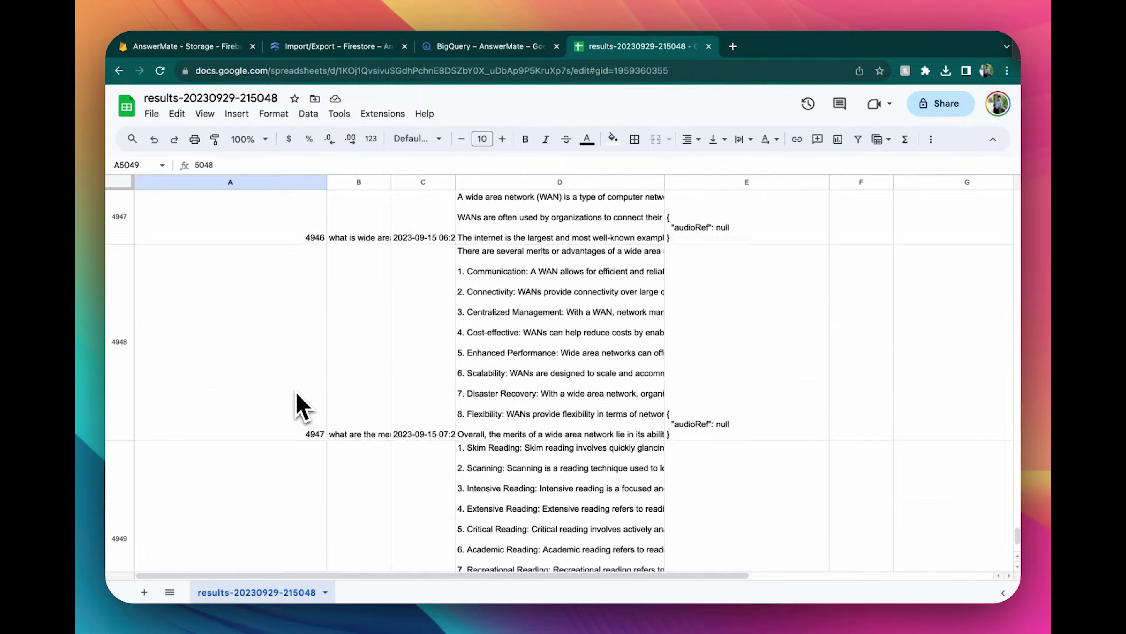
pyautogui.scroll(5, 296, 402)
pyautogui.scroll(5, 297, 401)
pyautogui.scroll(5, 297, 395)
pyautogui.scroll(5, 297, 395)
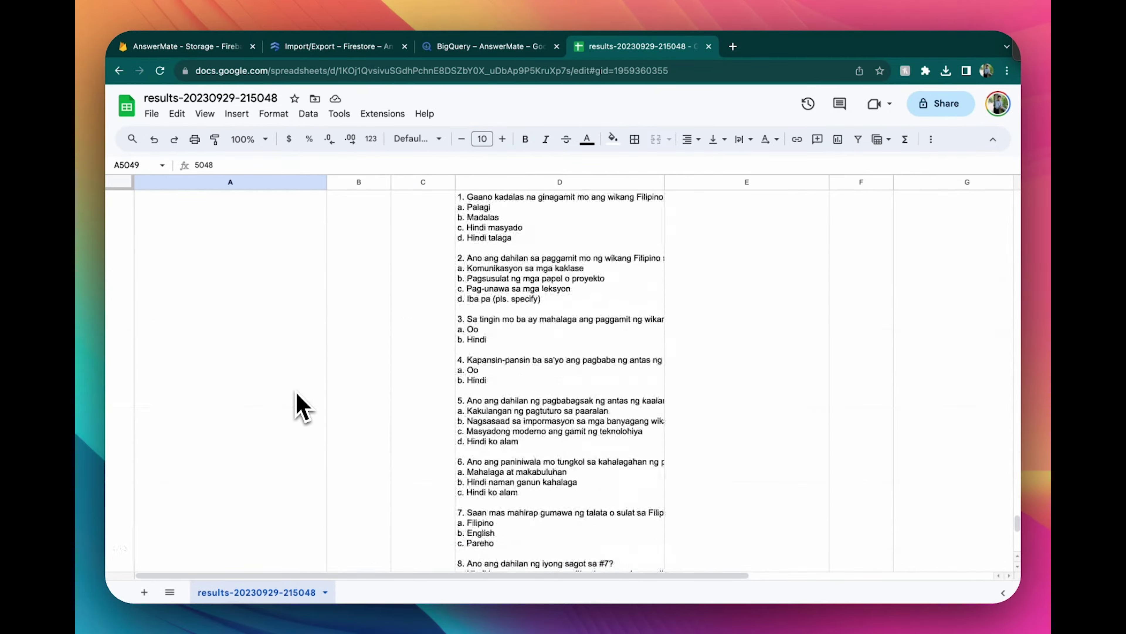
pyautogui.scroll(5, 297, 394)
pyautogui.scroll(5, 296, 395)
pyautogui.scroll(5, 296, 401)
# Download the sheet as results-20230929-215048.csv and check the download's progress.
pyautogui.scroll(5, 297, 402)
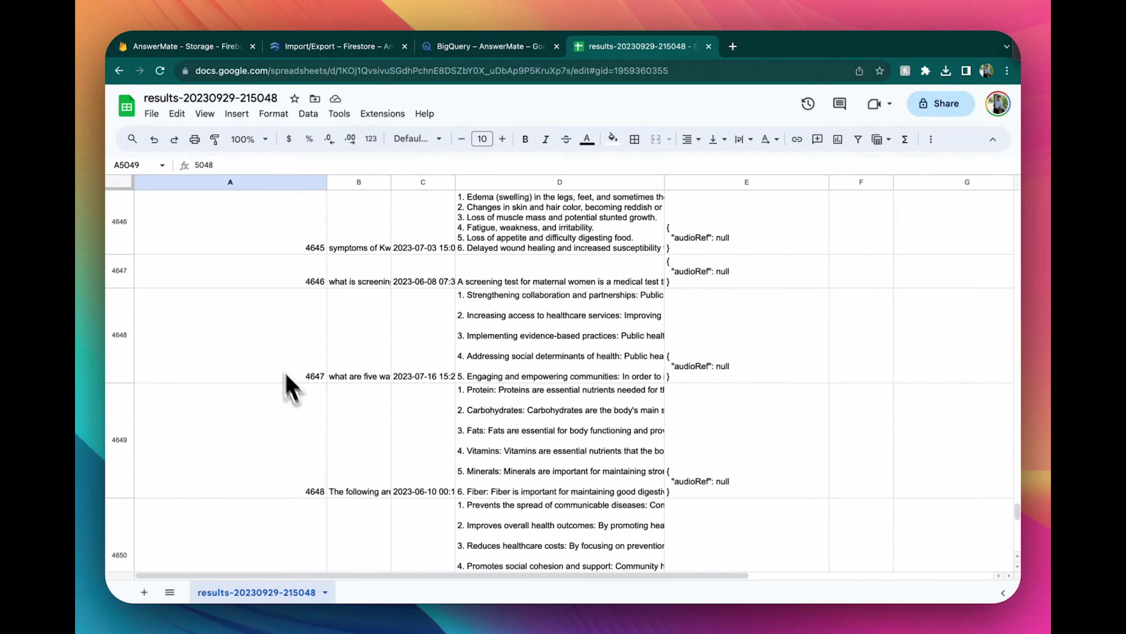
pyautogui.click(152, 113)
pyautogui.moveTo(264, 452)
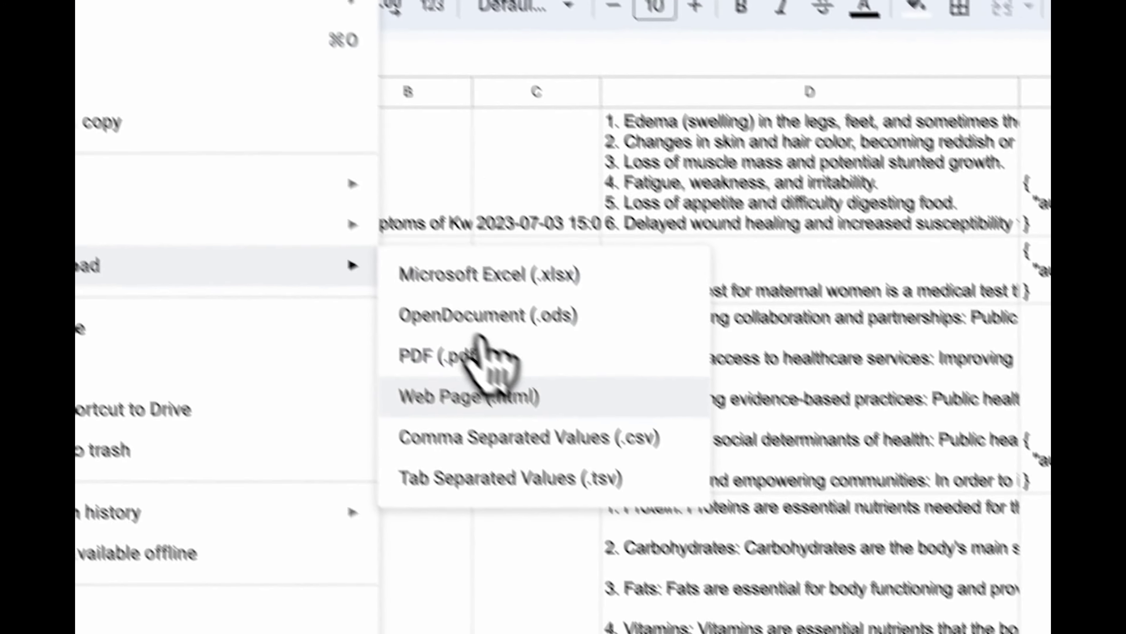
pyautogui.click(691, 502)
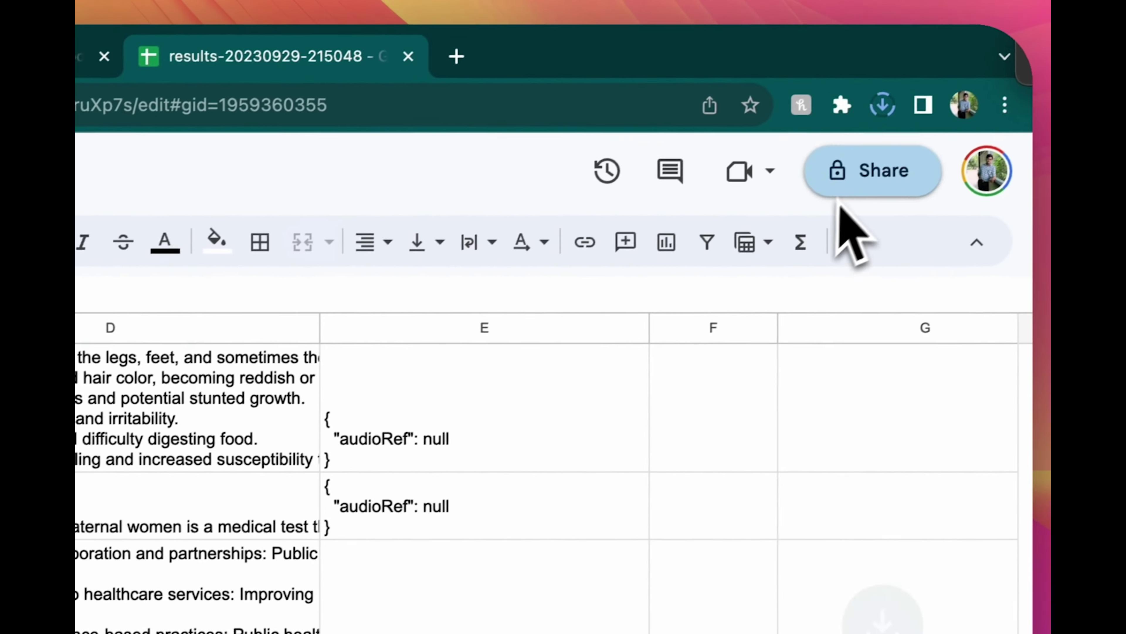
pyautogui.click(871, 112)
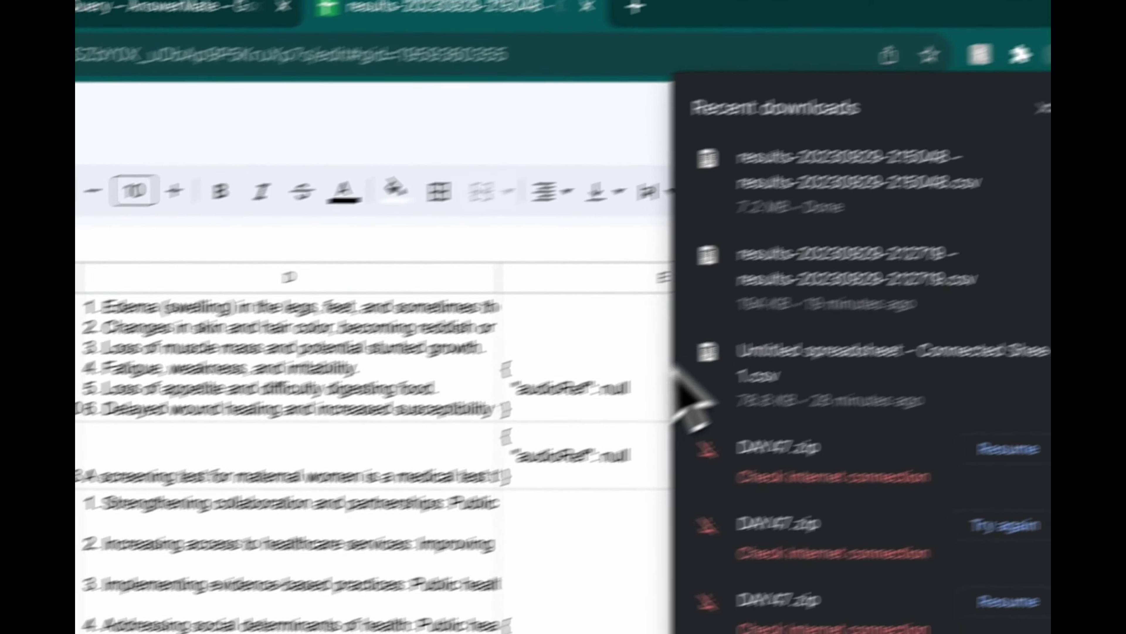
pyautogui.click(692, 408)
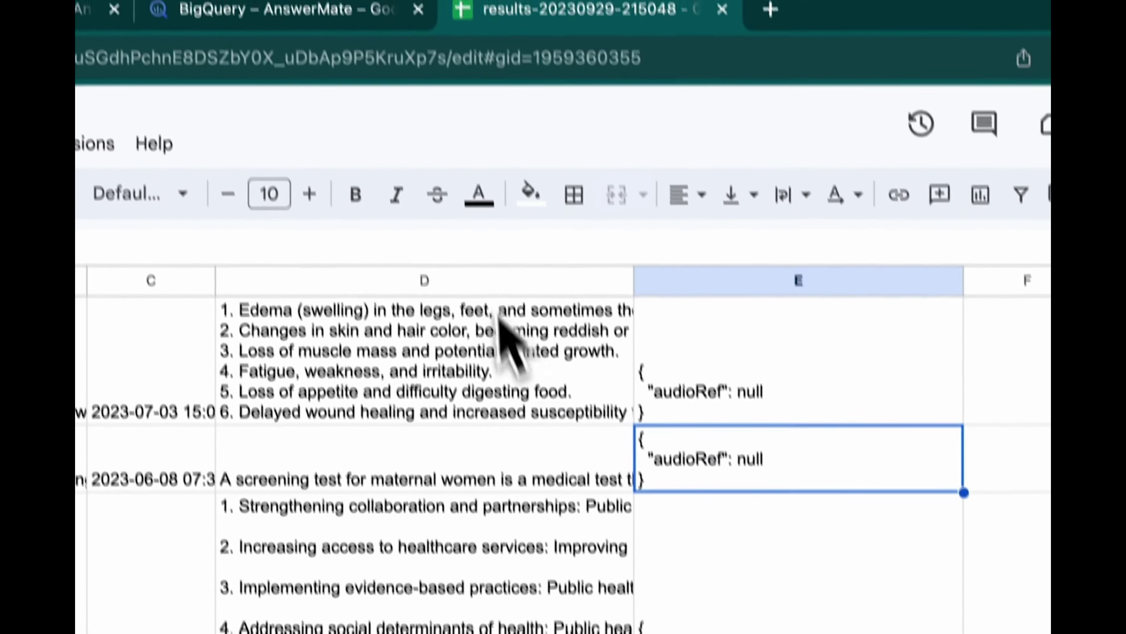
# In a new tab, open the Yotube Live Stream project's Table Editor in Supabase.
pyautogui.hotkey('ctrl', 't')
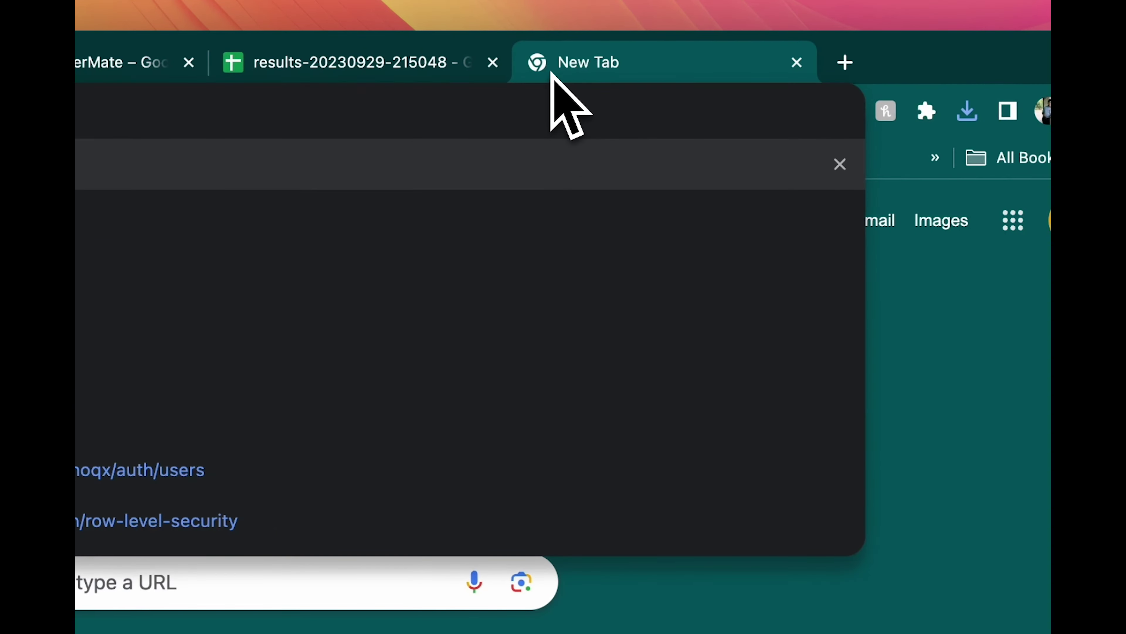
pyautogui.press('Return')
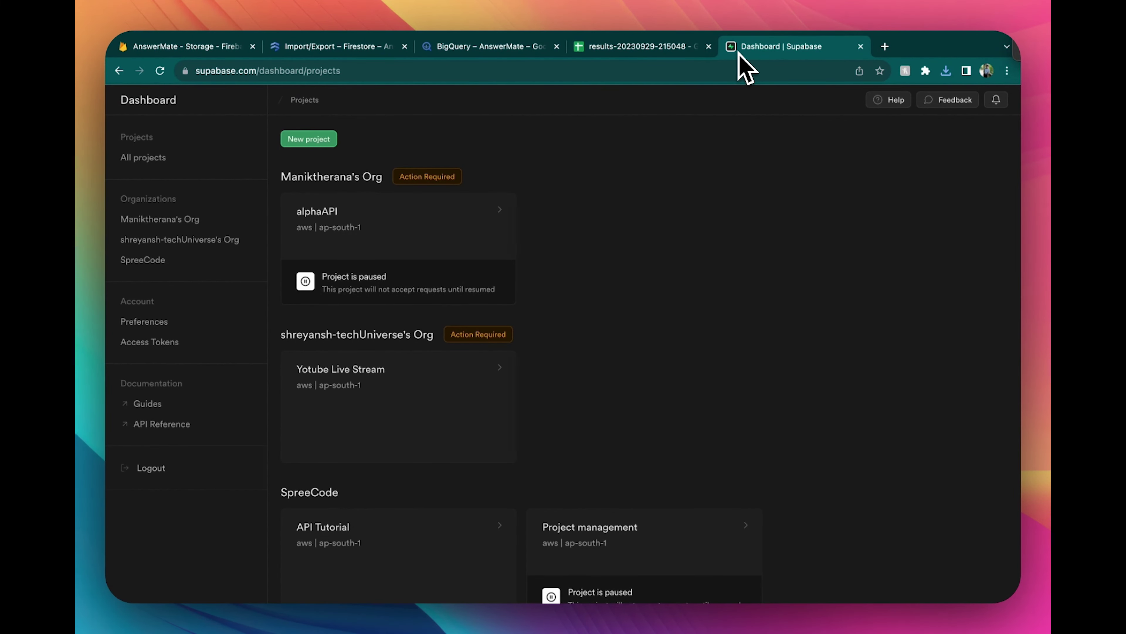
pyautogui.click(496, 371)
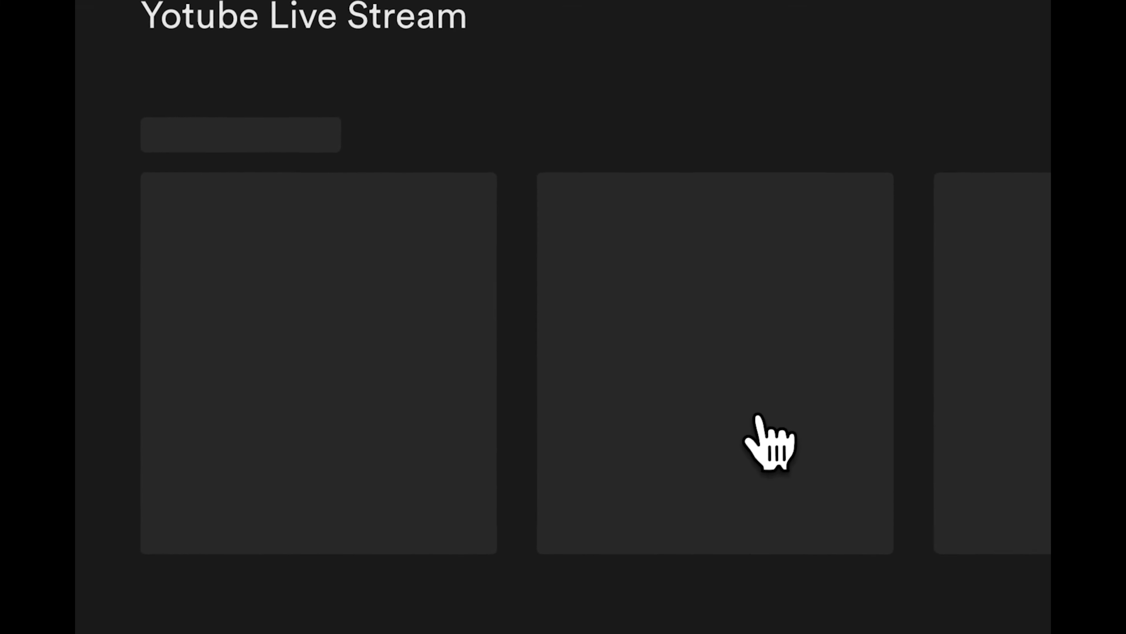
pyautogui.click(151, 240)
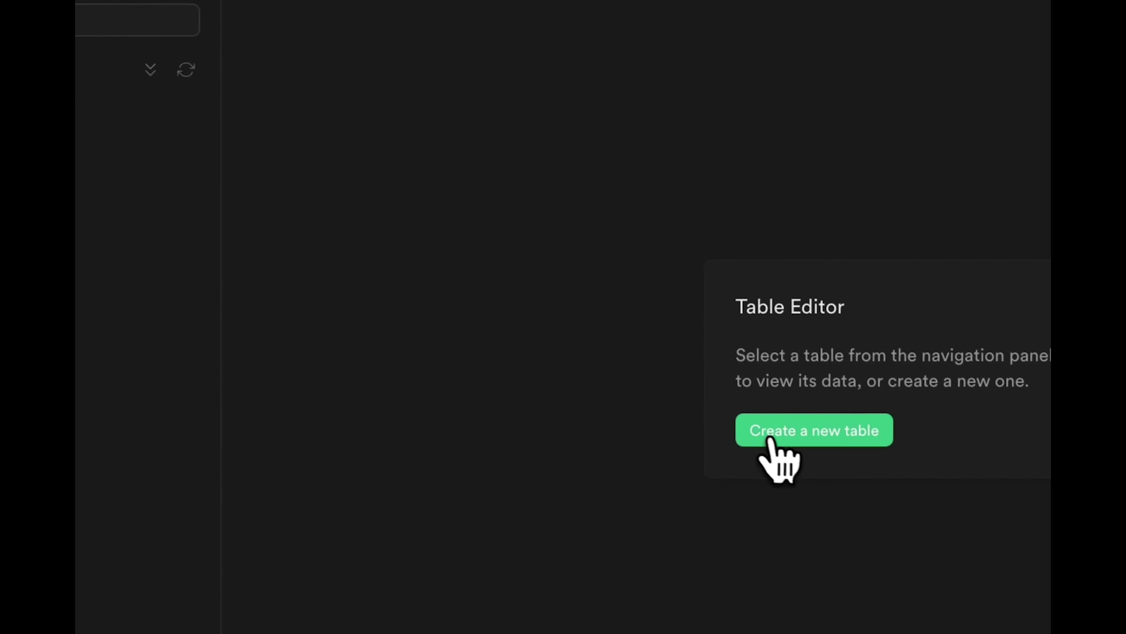
# Create a new table named 'messgae' and choose to import its data from a spreadsheet.
pyautogui.click(771, 432)
pyautogui.write('m')
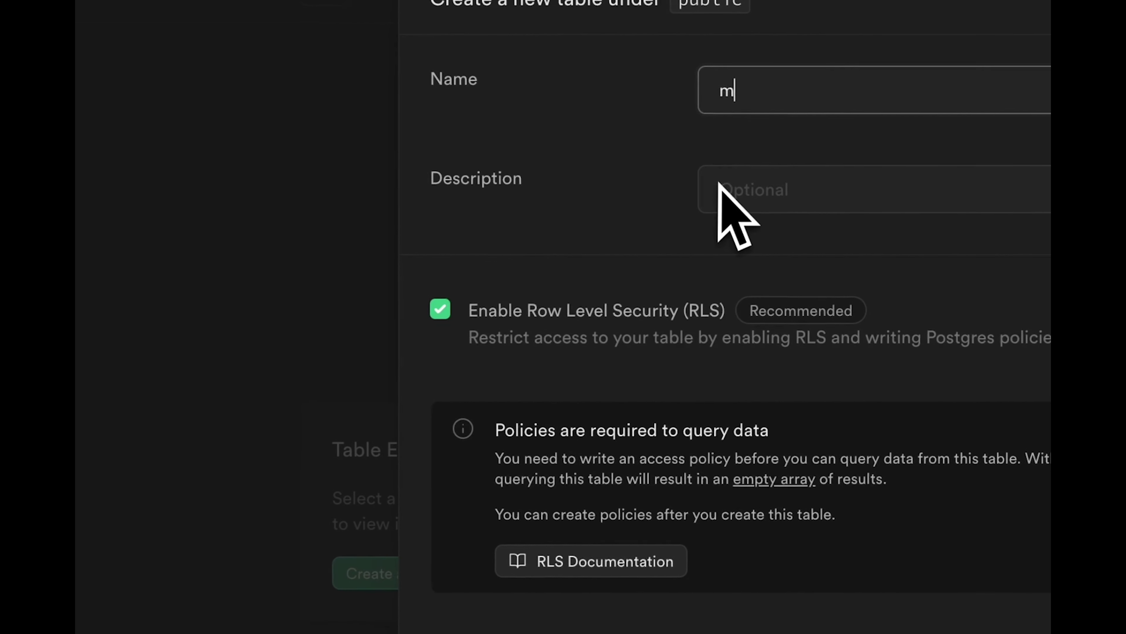
pyautogui.write('es')
pyautogui.write('sgae')
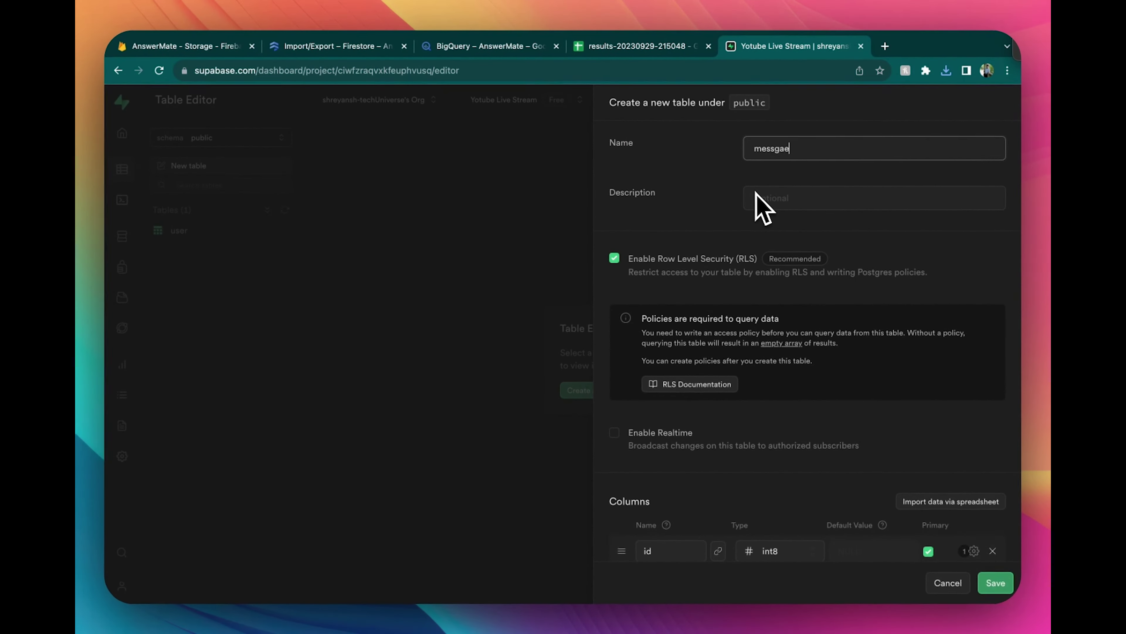
pyautogui.scroll(-2, 842, 311)
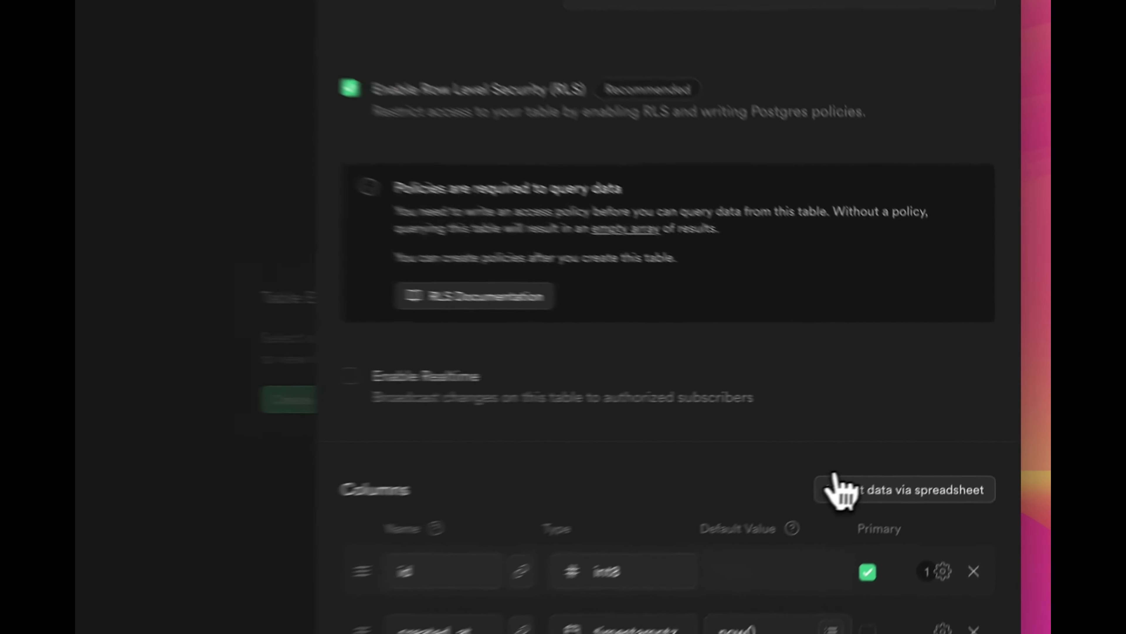
pyautogui.click(913, 444)
# Import the results CSV (5,048 rows, six columns) into the new Supabase table and make id the primary key.
pyautogui.click(871, 111)
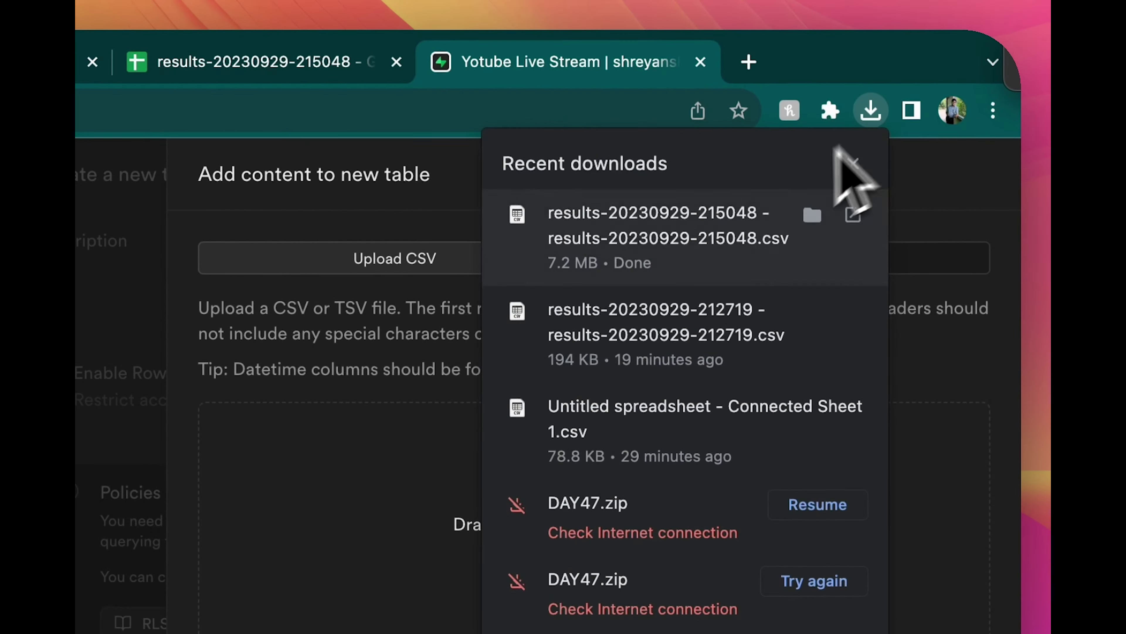
pyautogui.moveTo(811, 197)
pyautogui.mouseDown()
pyautogui.moveTo(524, 433)
pyautogui.moveTo(395, 252)
pyautogui.mouseUp()
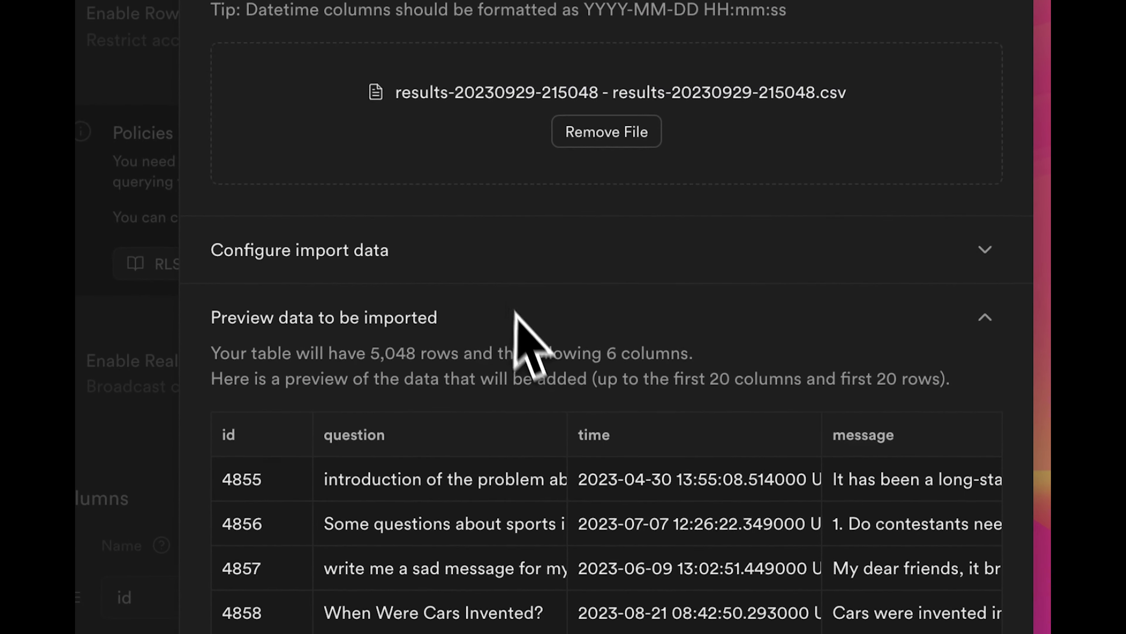
pyautogui.click(967, 573)
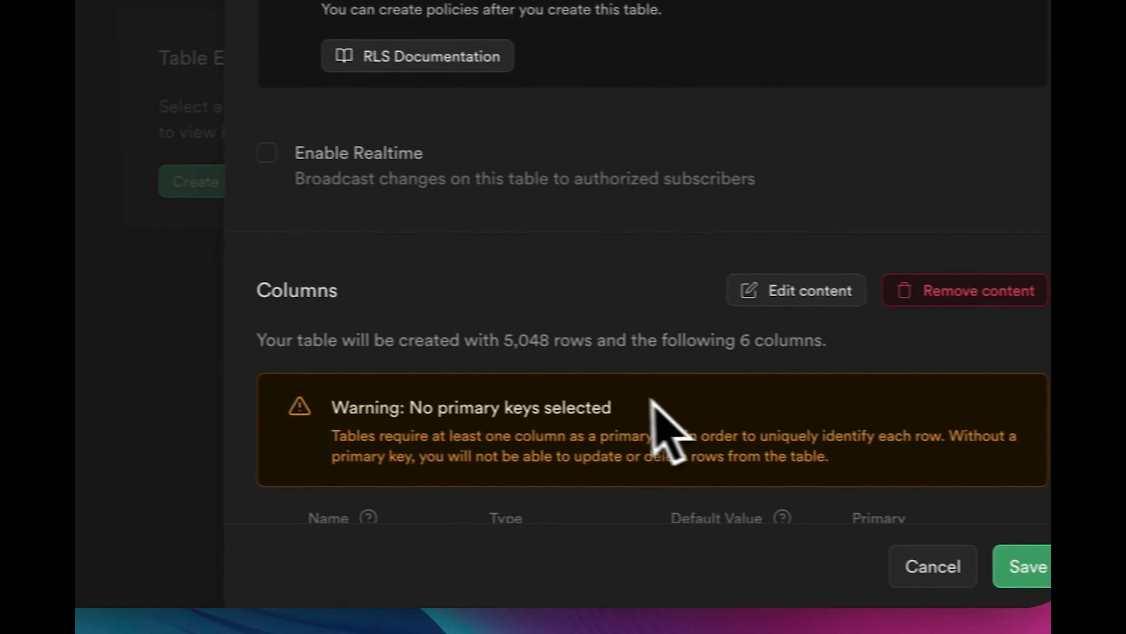
pyautogui.scroll(-3, 626, 368)
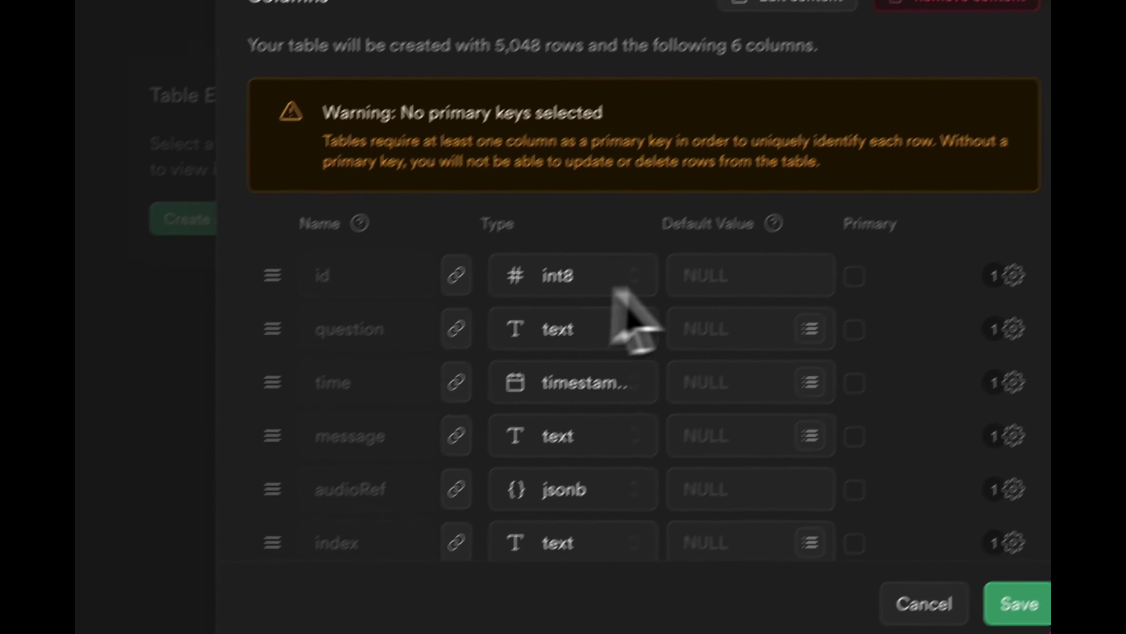
pyautogui.click(804, 316)
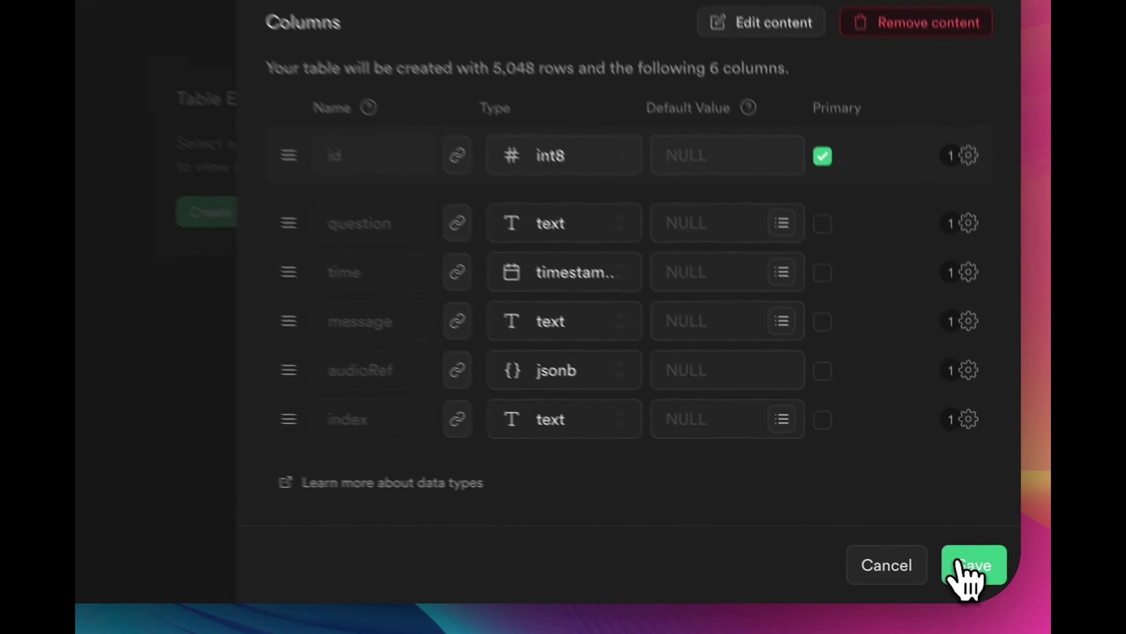
# Save the messgae table so Supabase adds its six columns and begins inserting 5,048 rows.
pyautogui.click(995, 582)
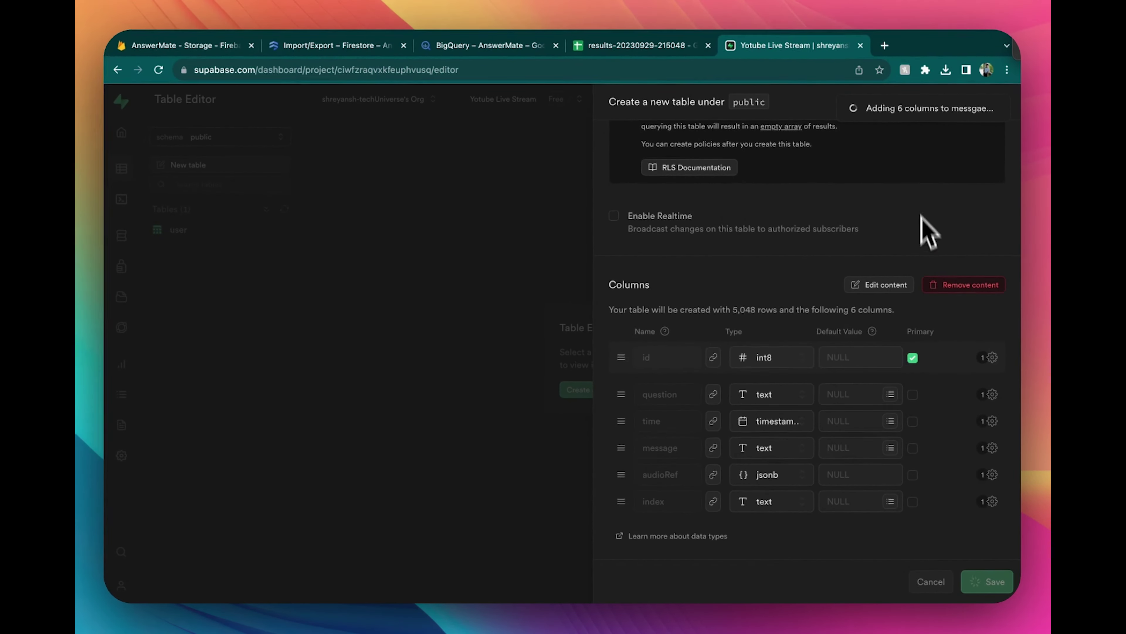
pyautogui.moveTo(872, 109); pyautogui.dragTo(982, 109)
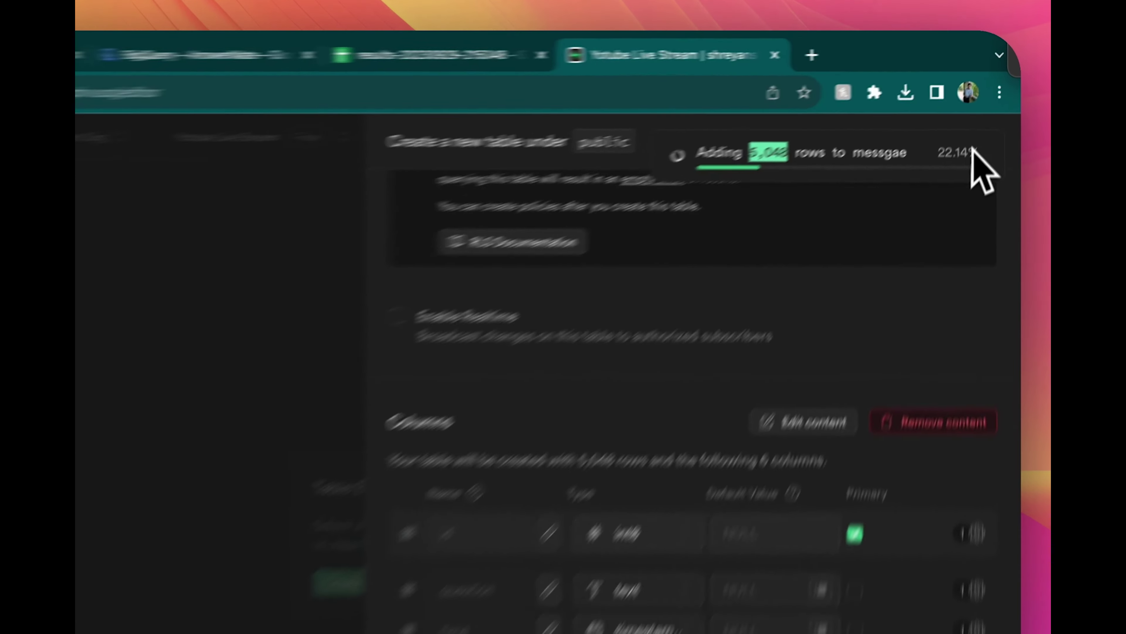
pyautogui.moveTo(947, 110); pyautogui.dragTo(841, 107)
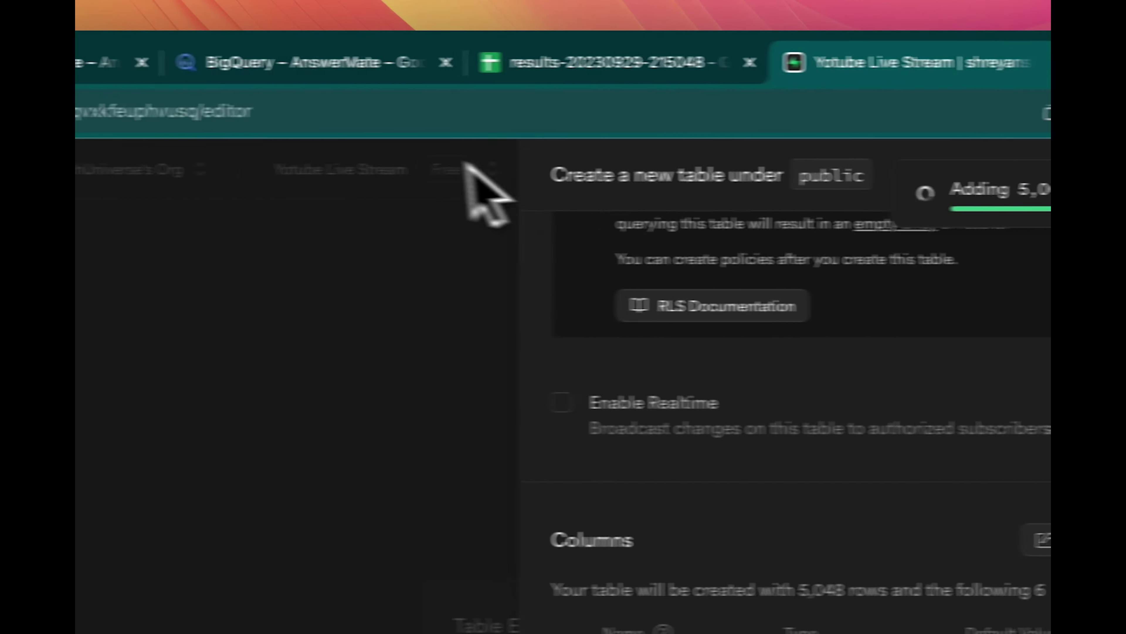
# Open the BigQuery message query results with Explore with Sheets as a connected Google Sheet.
pyautogui.click(369, 76)
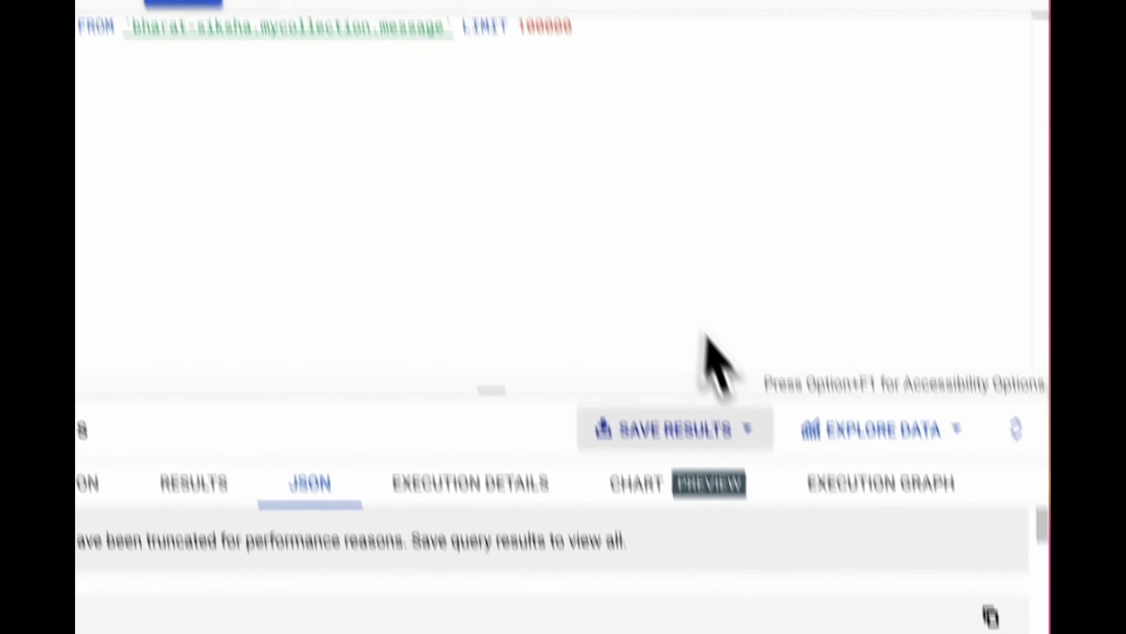
pyautogui.click(828, 306)
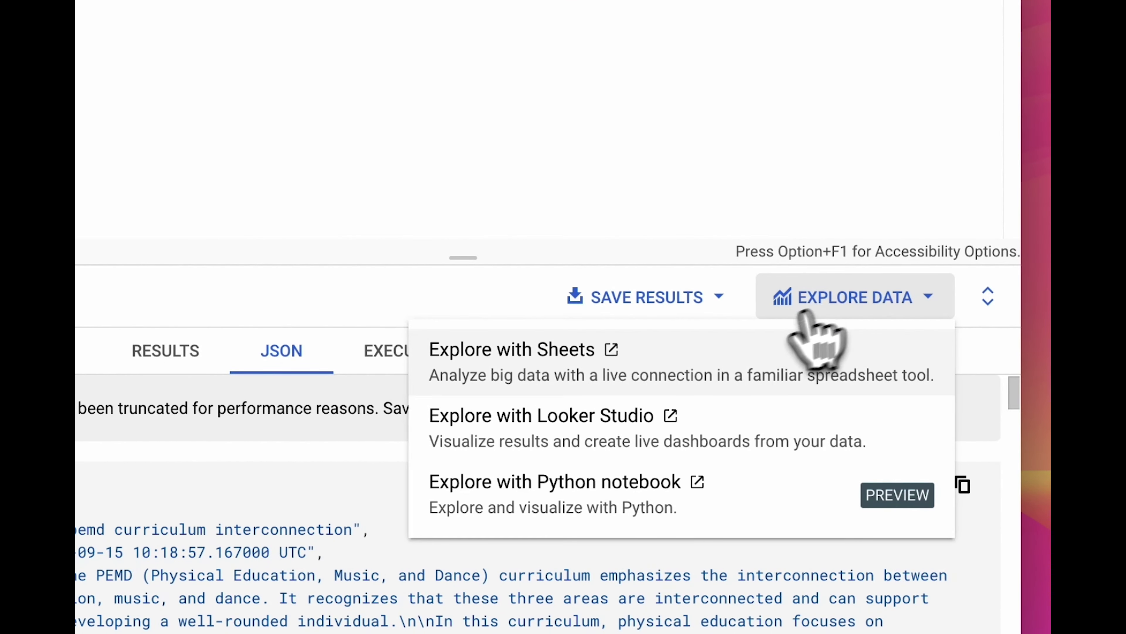
pyautogui.click(630, 375)
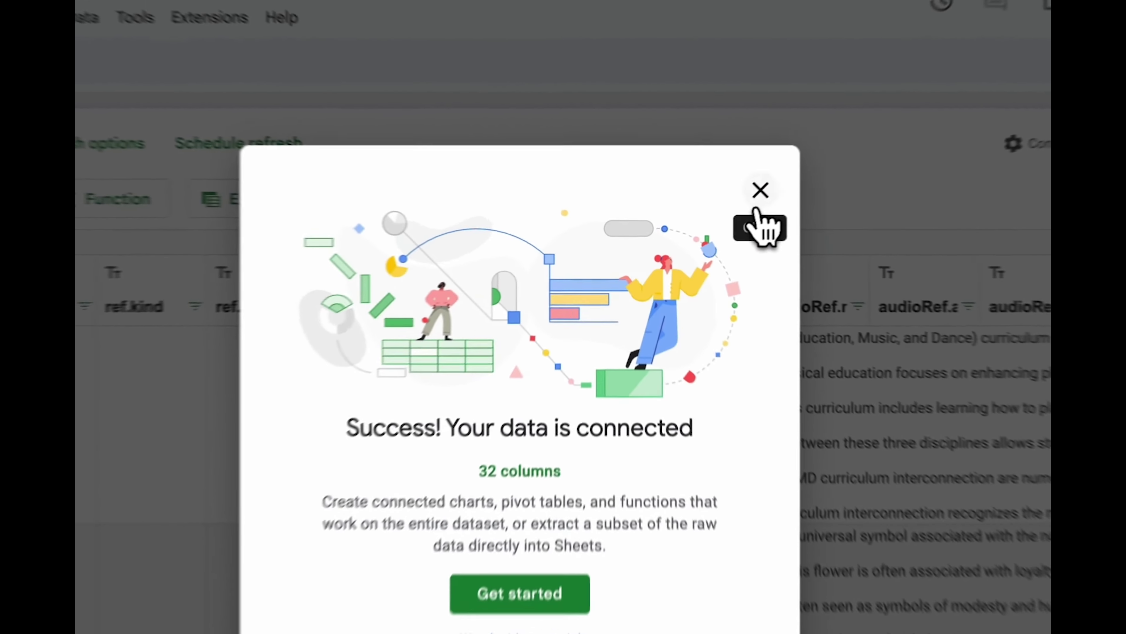
pyautogui.click(703, 214)
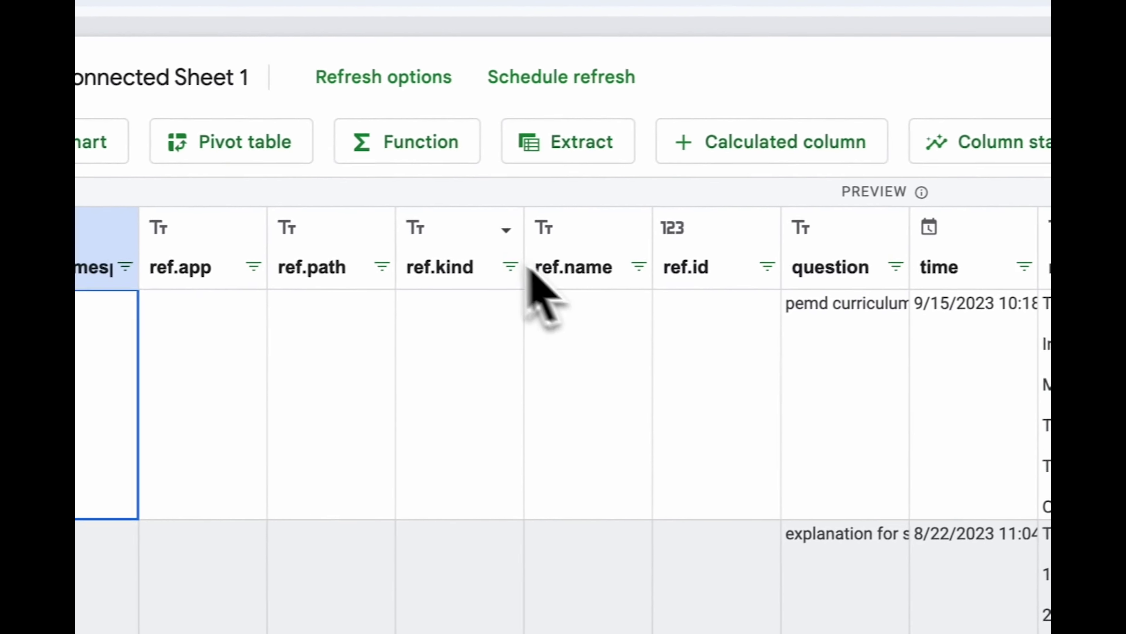
pyautogui.hscroll(10, 513, 385)
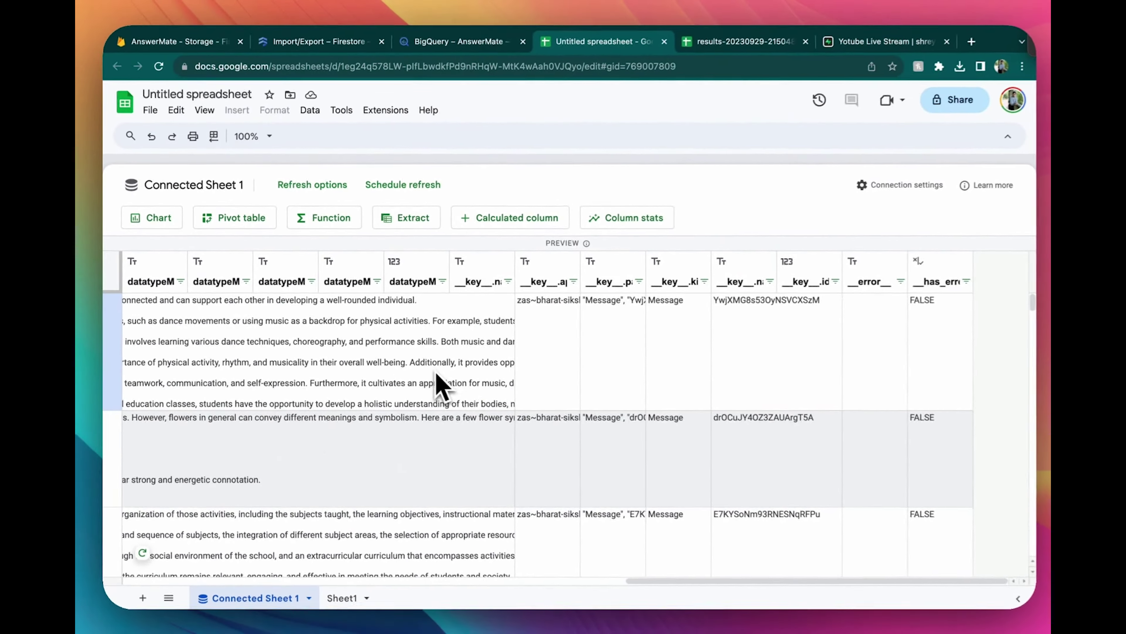
pyautogui.hscroll(-10, 442, 386)
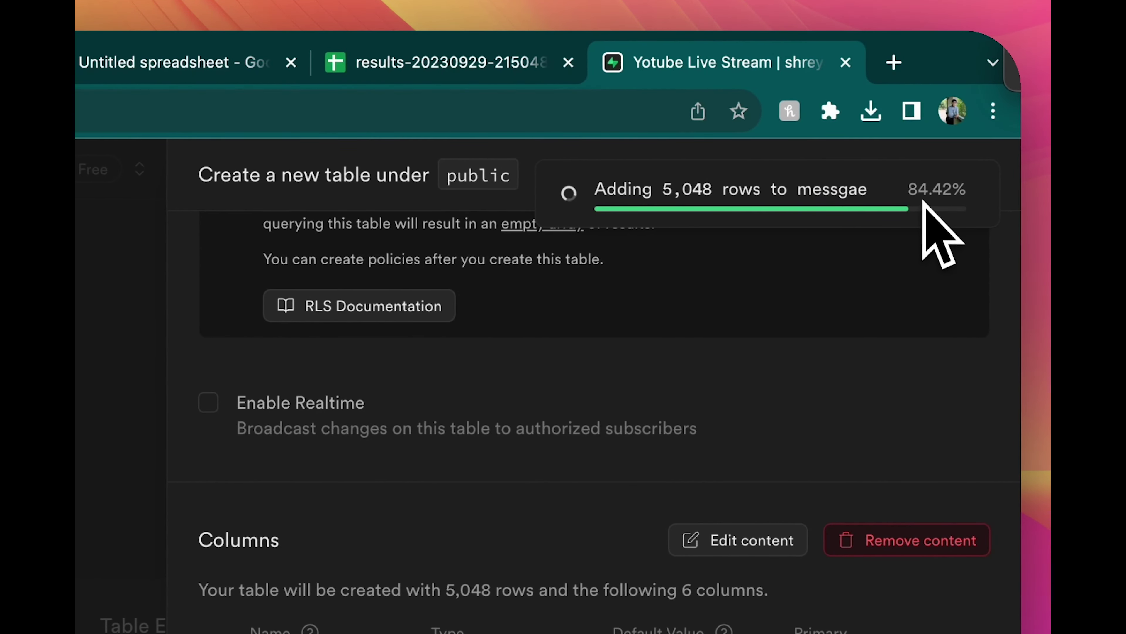
# Delete the * after SELECT in the message table query and view the results table.
pyautogui.click(488, 60)
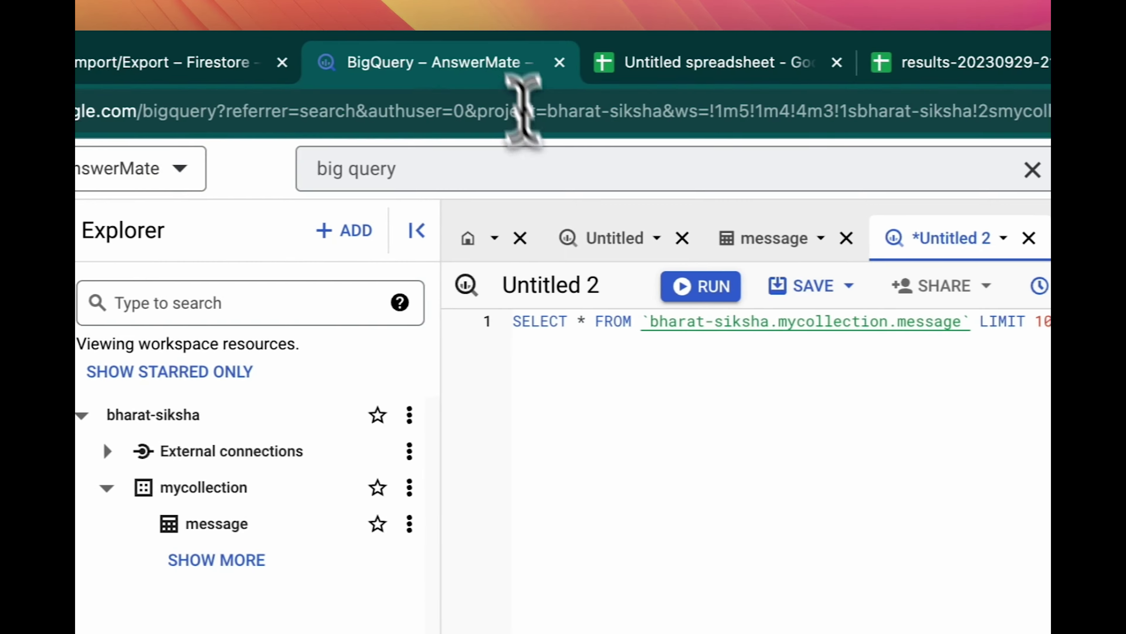
pyautogui.click(468, 167)
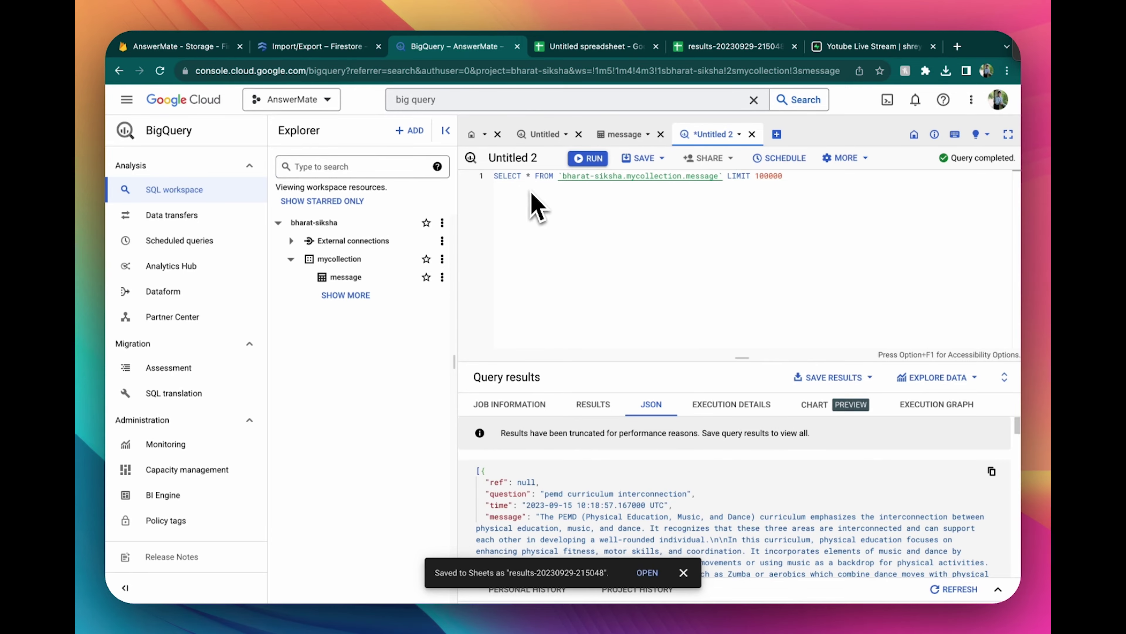
pyautogui.press('BackSpace')
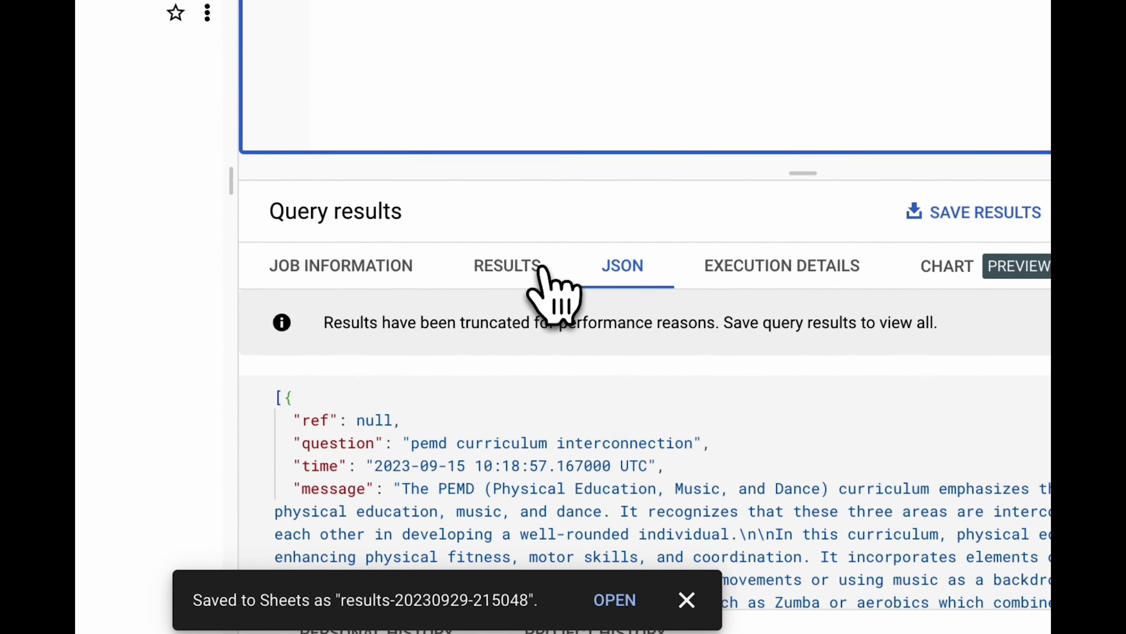
pyautogui.click(606, 405)
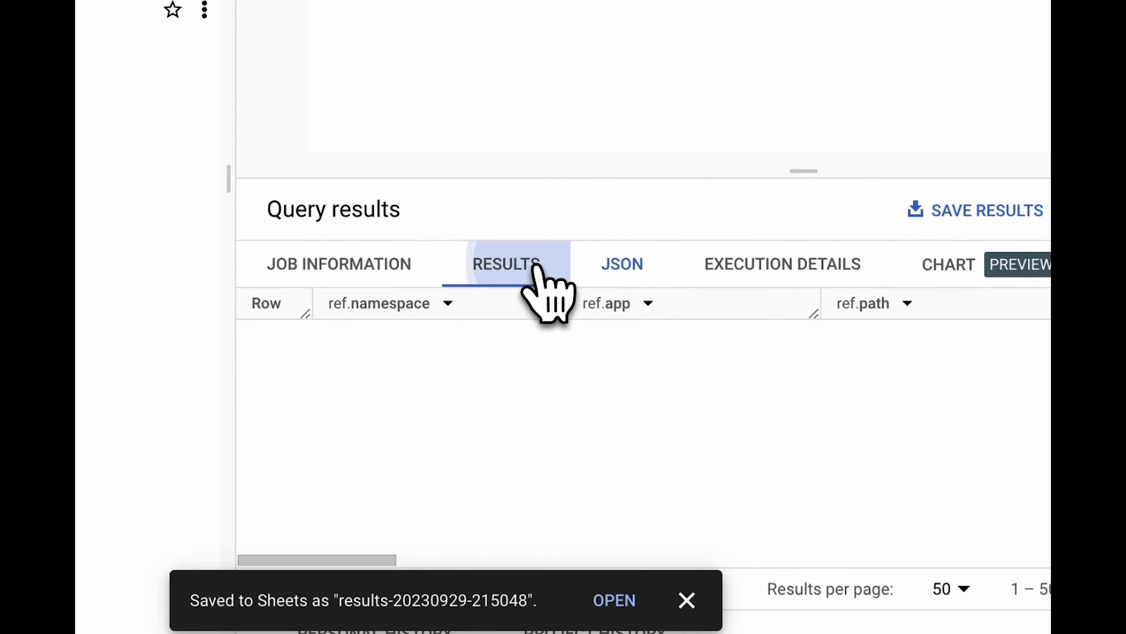
pyautogui.hscroll(10, 625, 348)
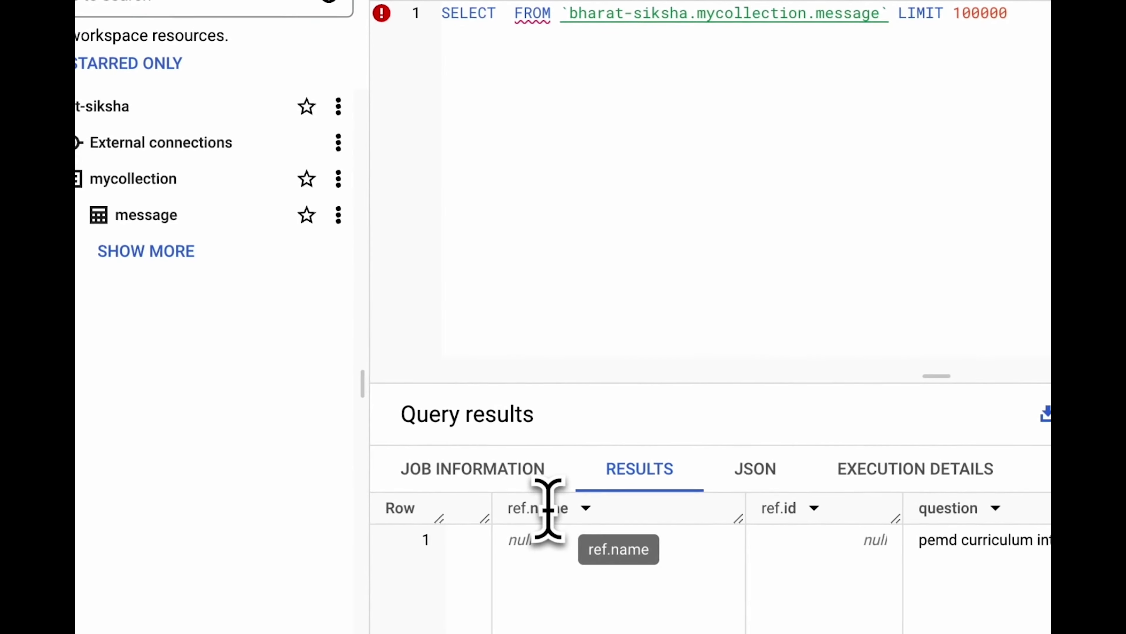
# Begin typing a column name after SELECT ('na') and run the edited query.
pyautogui.click(471, 166)
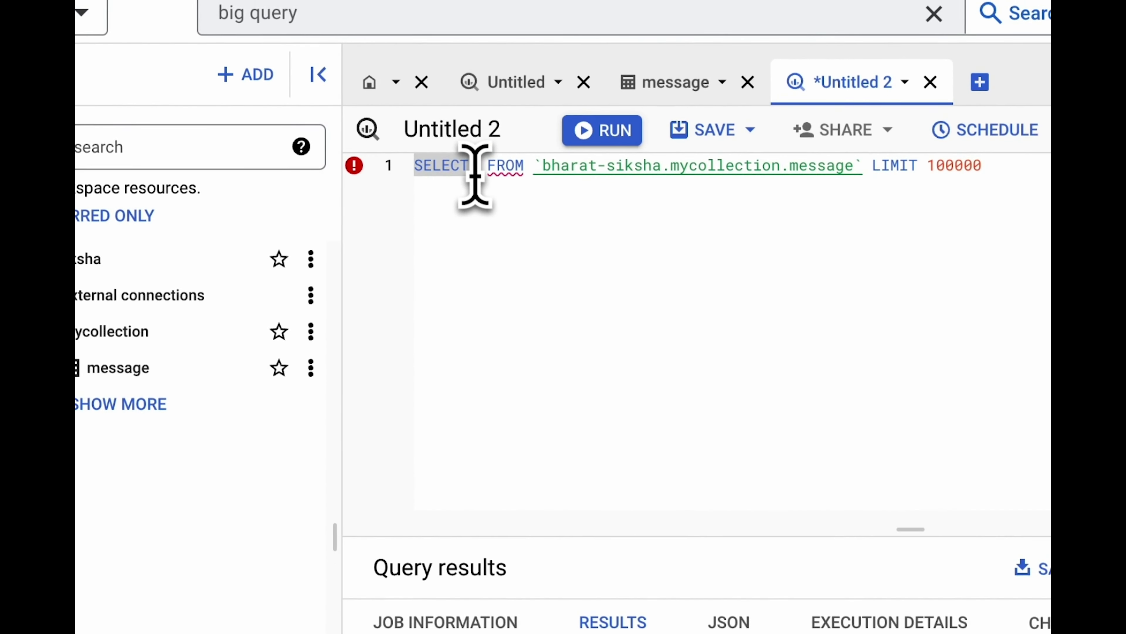
pyautogui.write('name')
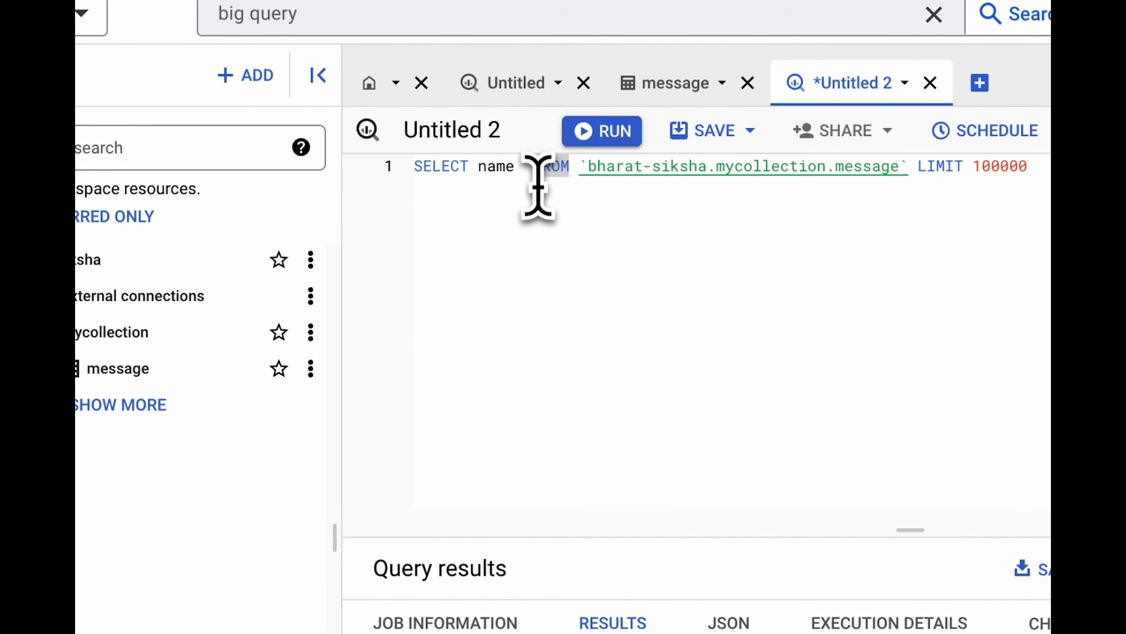
pyautogui.click(592, 145)
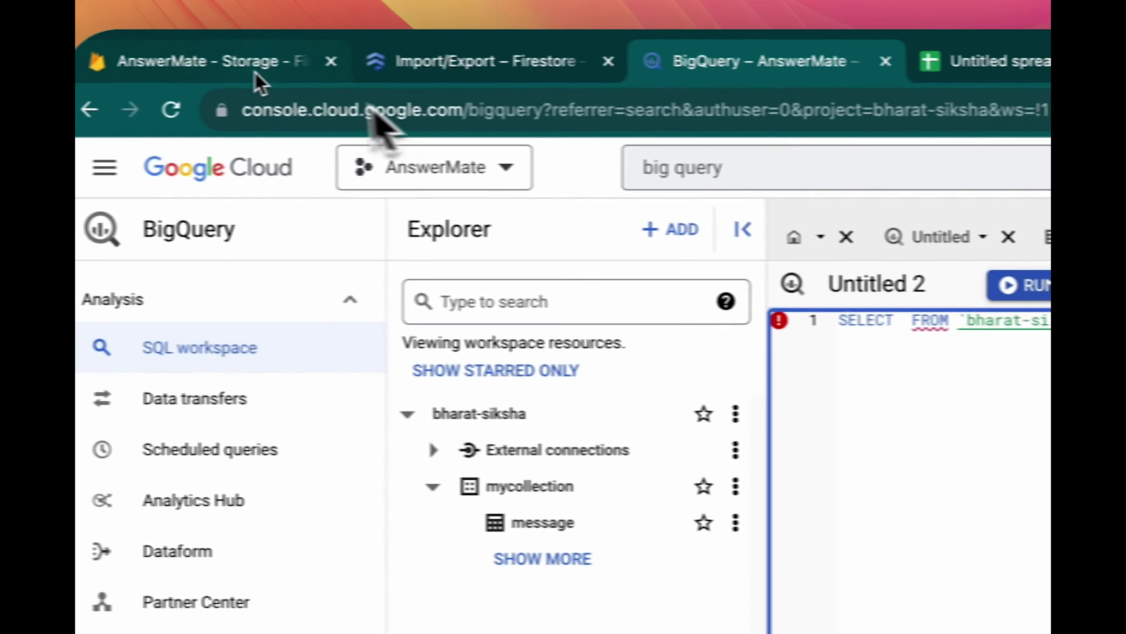
pyautogui.click(259, 80)
pyautogui.click(319, 331)
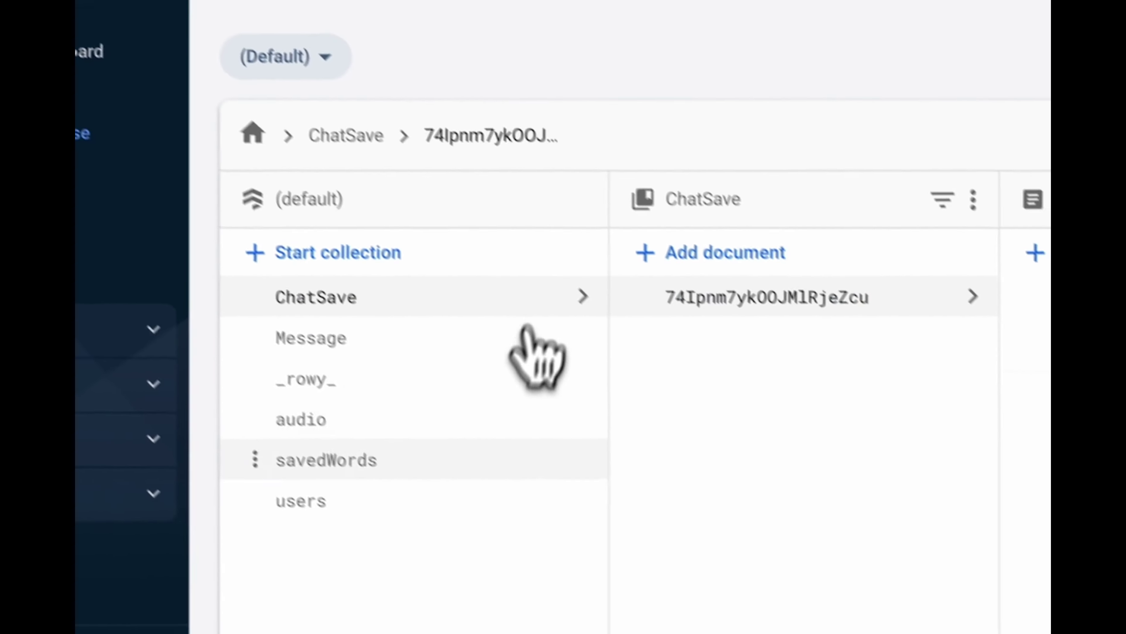
pyautogui.click(355, 324)
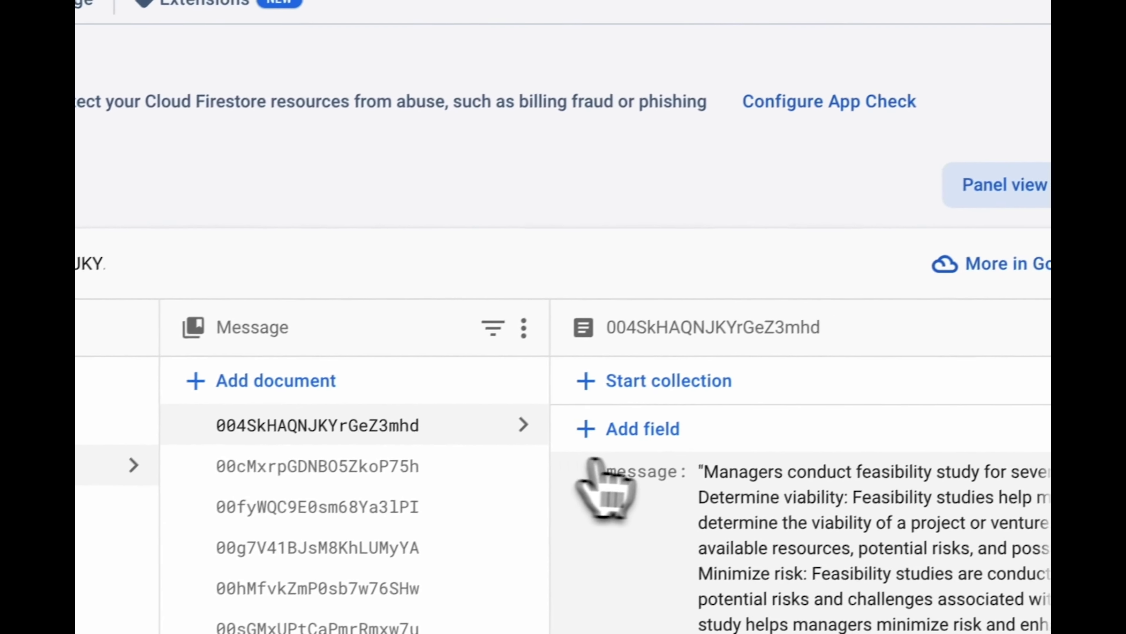
pyautogui.doubleClick(633, 476)
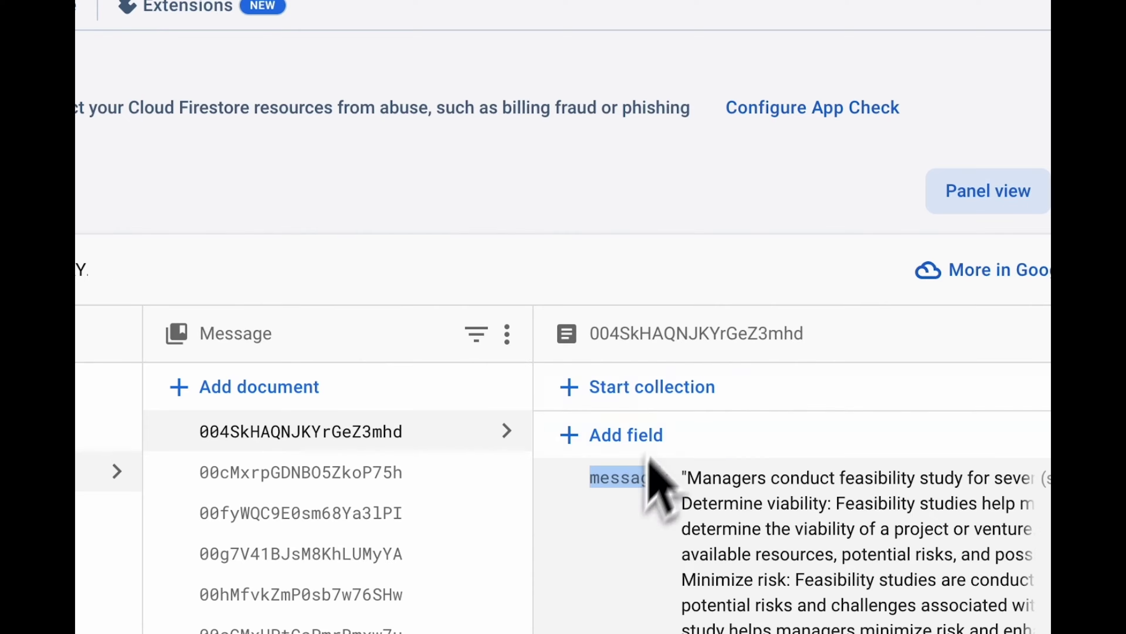
pyautogui.click(515, 111)
# Enter 'message' after SELECT so the query selects only the message column.
pyautogui.click(461, 71)
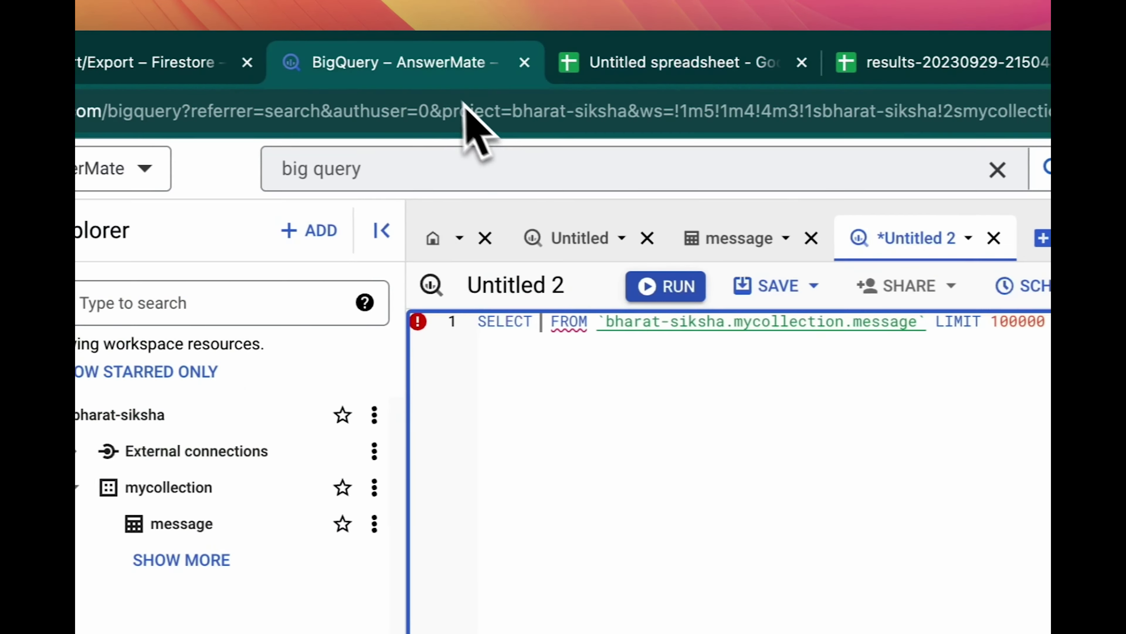
pyautogui.write('message')
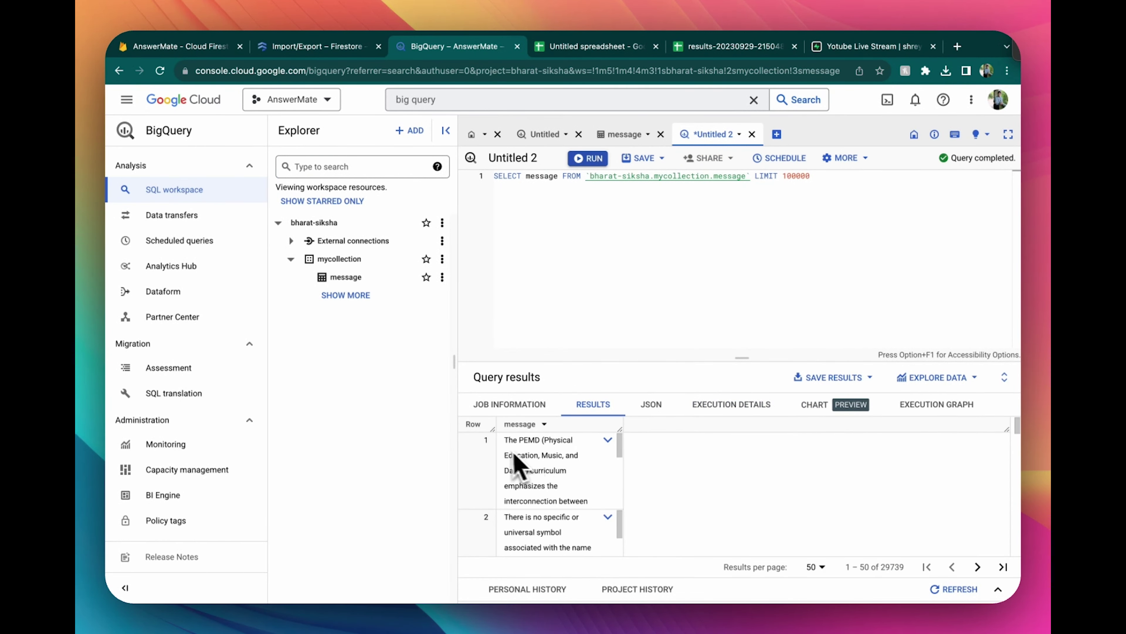
pyautogui.scroll(-1, 561, 464)
pyautogui.scroll(-1, 561, 464)
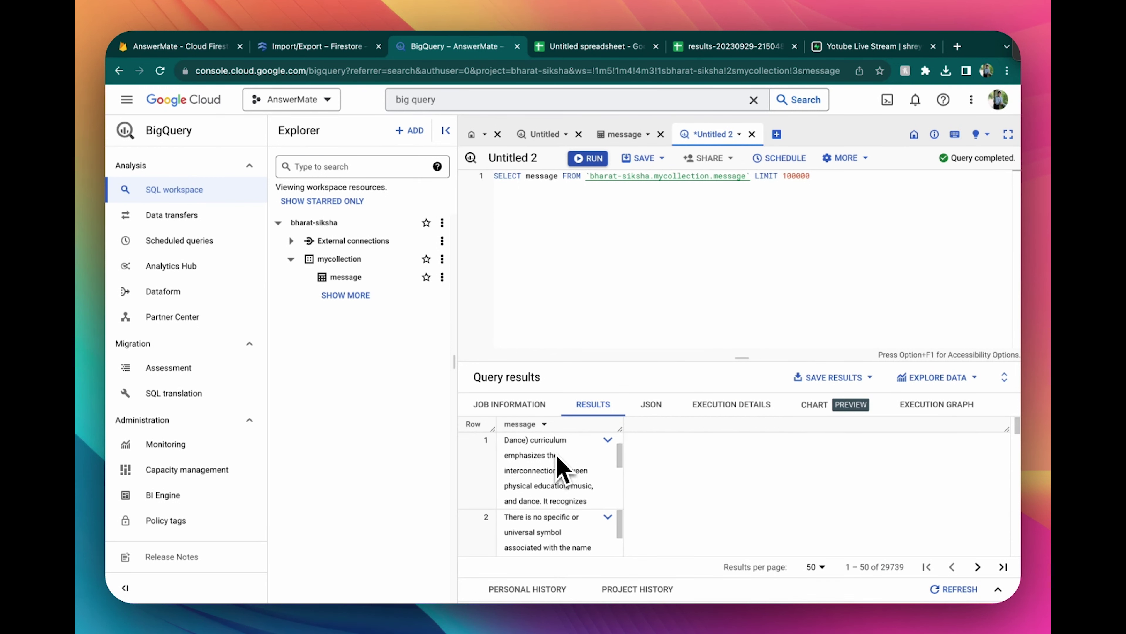
pyautogui.scroll(2, 561, 463)
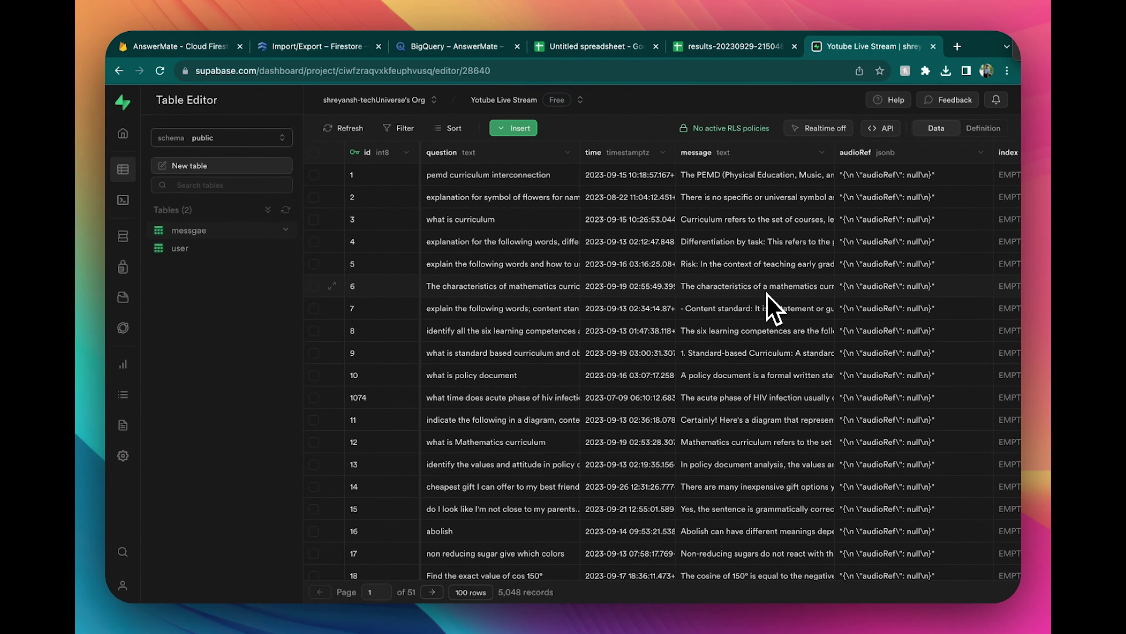
# Scroll through the 5,048 imported records of the messgae table in Supabase's Table Editor.
pyautogui.scroll(-10, 767, 295)
pyautogui.scroll(-10, 767, 295)
pyautogui.scroll(-10, 767, 295)
pyautogui.scroll(-10, 767, 293)
pyautogui.scroll(-10, 766, 290)
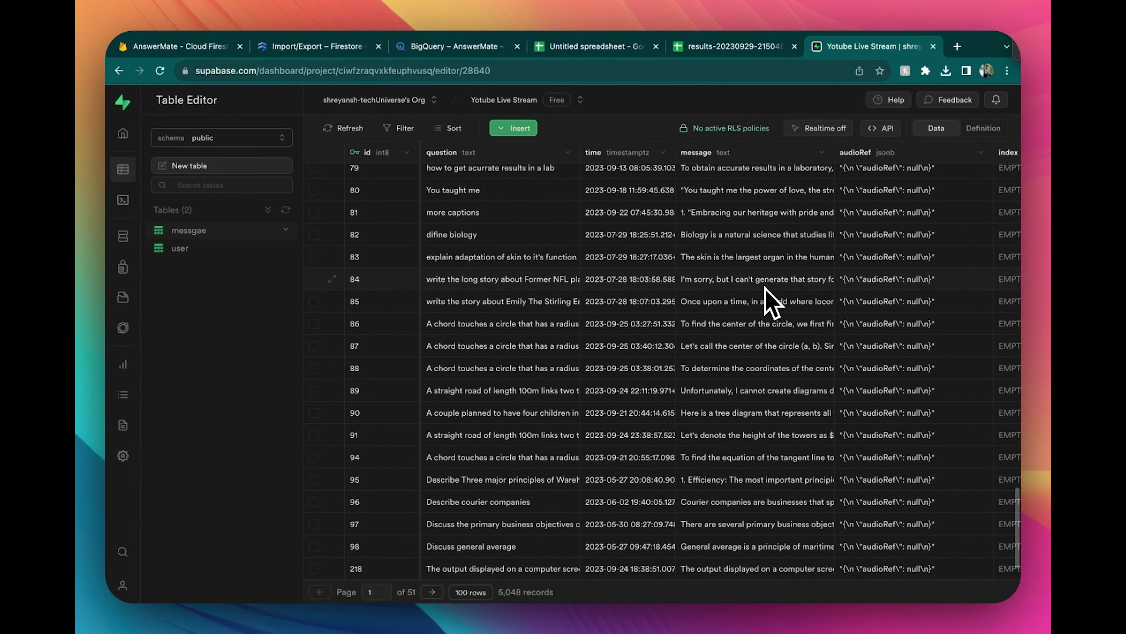